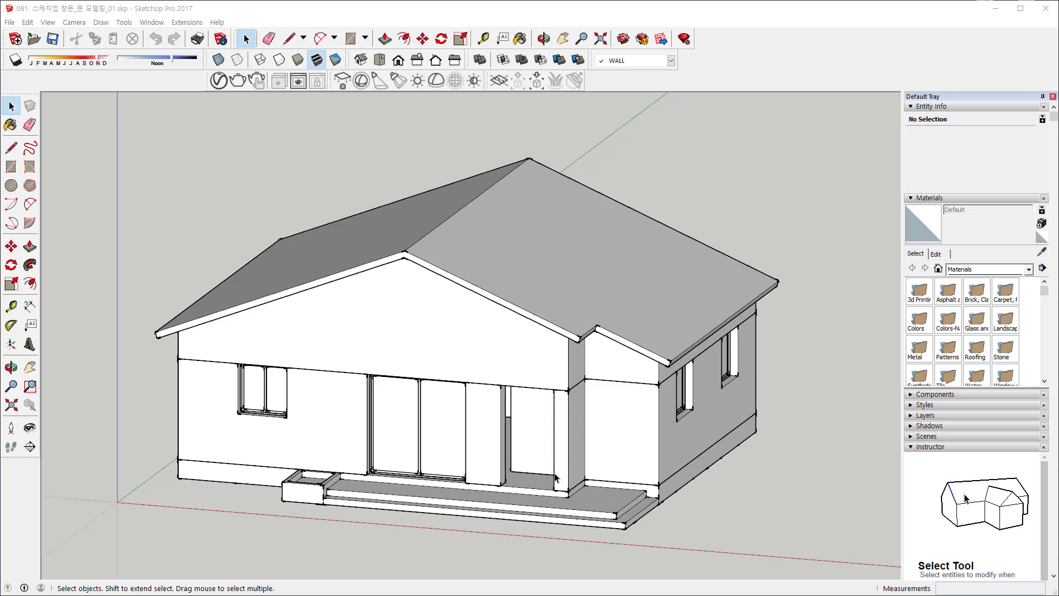
Delete the roof group from the house model.
middle_click_drag(553, 265, 516, 272)
left_click(516, 272)
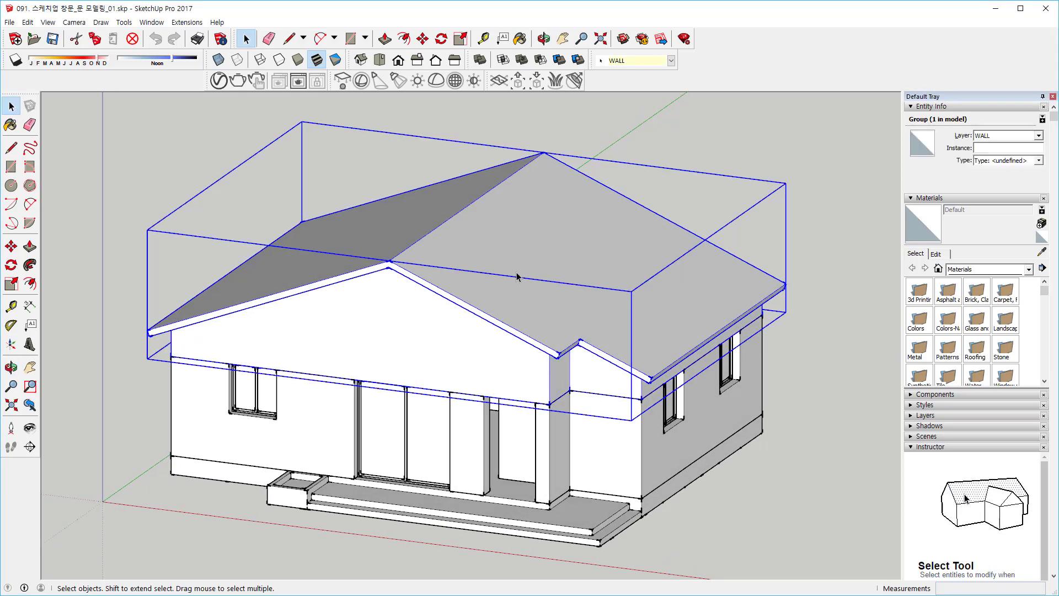
key("Delete")
Open the floor slab group (바닥) for editing at the front entrance recess.
middle_click_drag(517, 275, 522, 376)
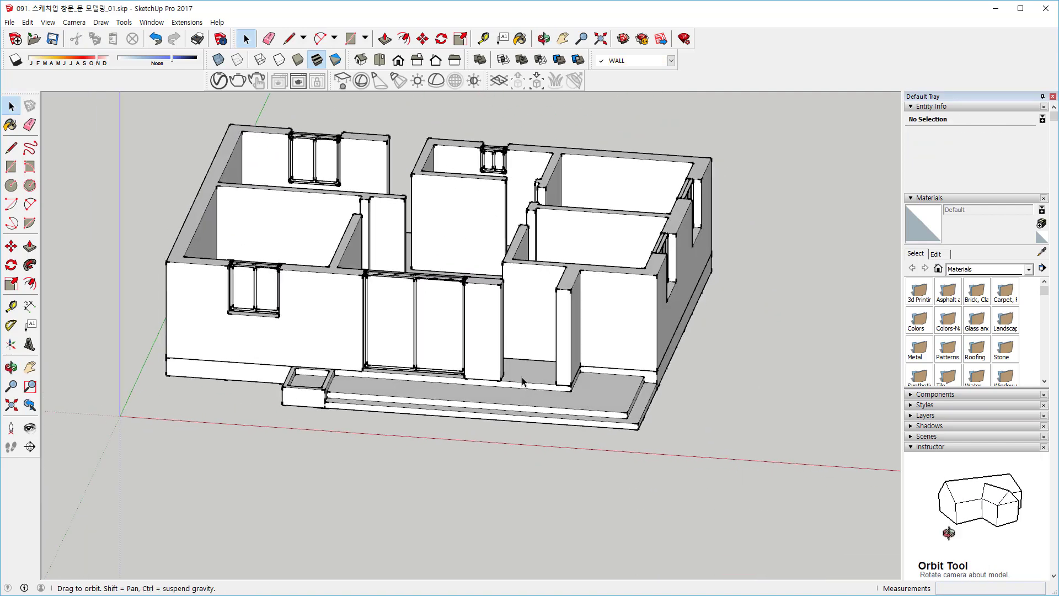
scroll(530, 365, "up", 8)
middle_click_drag(586, 369, 486, 417)
scroll(504, 381, "up", 3)
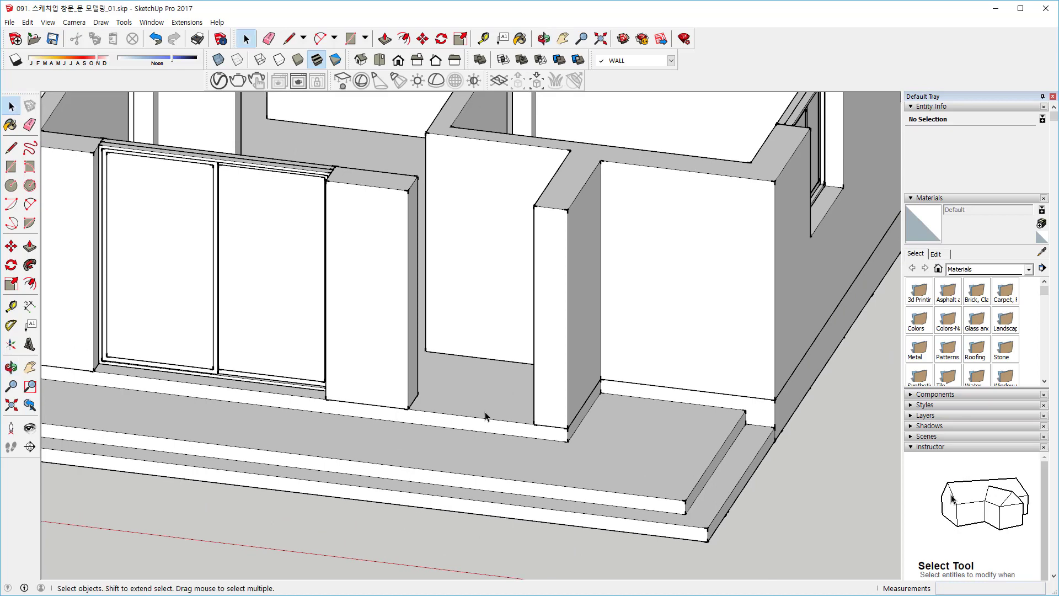
left_click(485, 417)
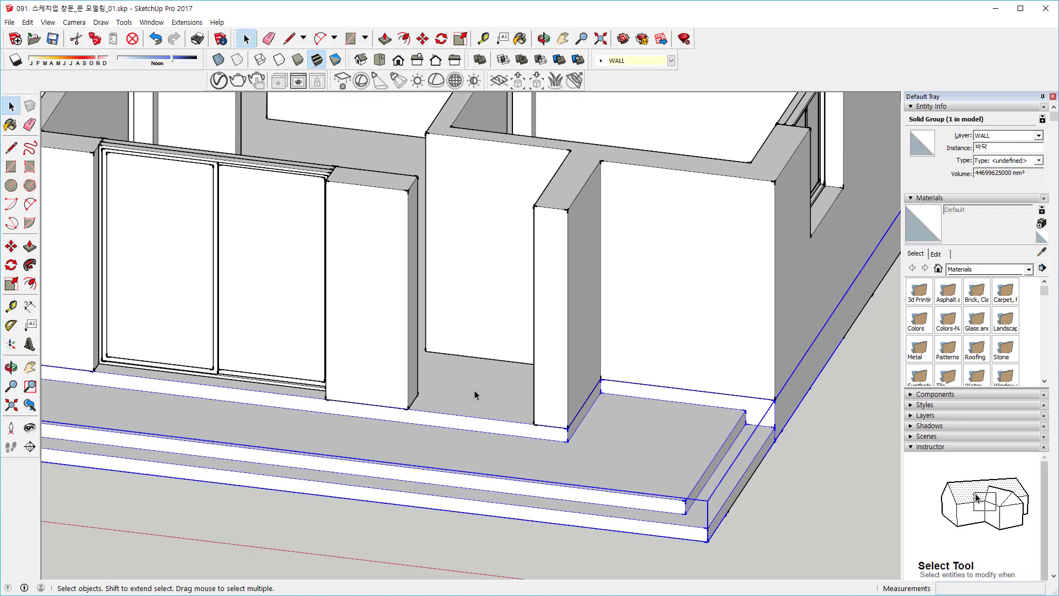
left_click(482, 415)
scroll(483, 415, "up", 4)
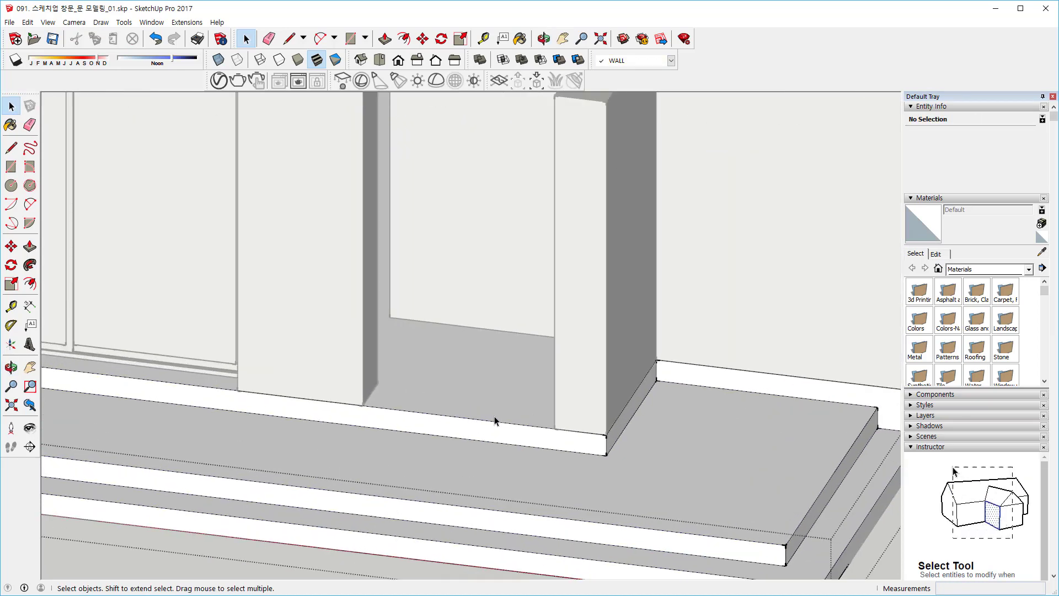
middle_click_drag(495, 416, 499, 400, "shift")
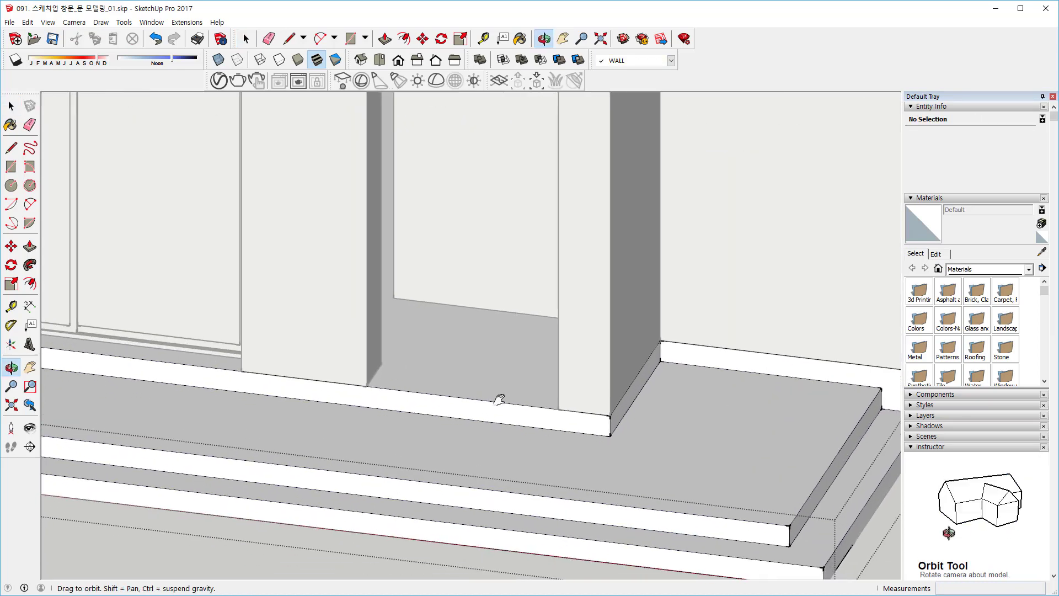
Draw two vertical 150 mm lines on the slab's front face, aligned with the wall corner and pillar edge bounding the entrance.
left_click(11, 148)
left_click(559, 409)
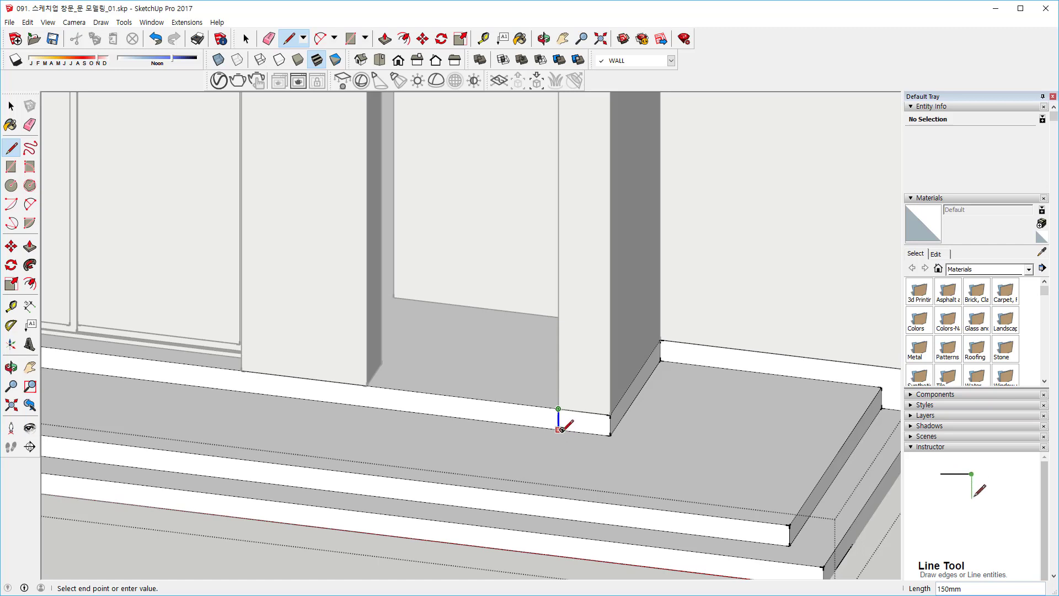
left_click(558, 429)
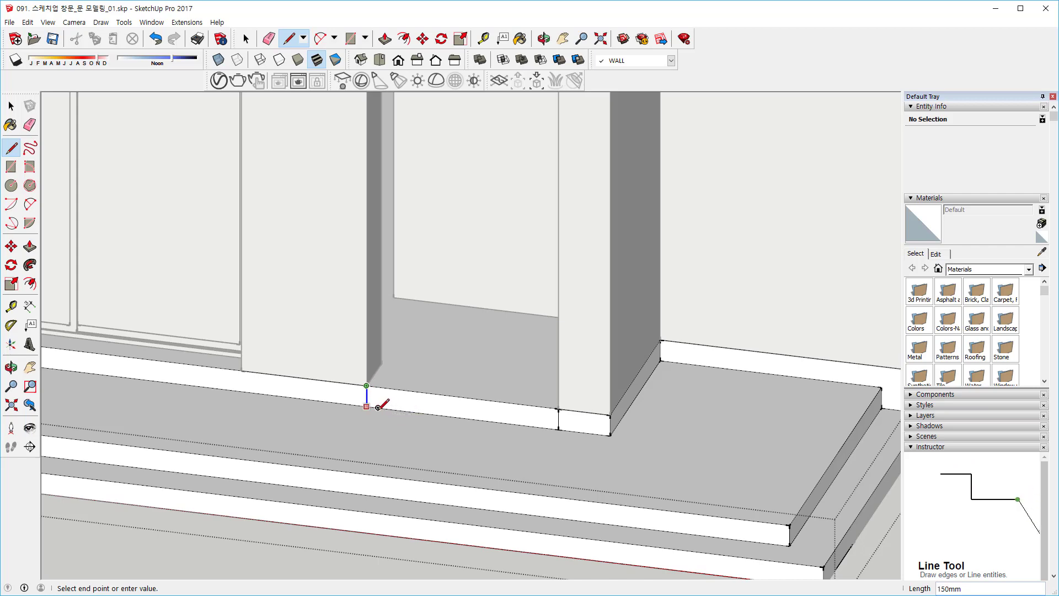
left_click(378, 408)
Push the slab face between the two lines inward 1350 mm to recess the entrance floor, and close the group.
middle_click_drag(444, 381, 504, 371)
key("p")
left_click(485, 418)
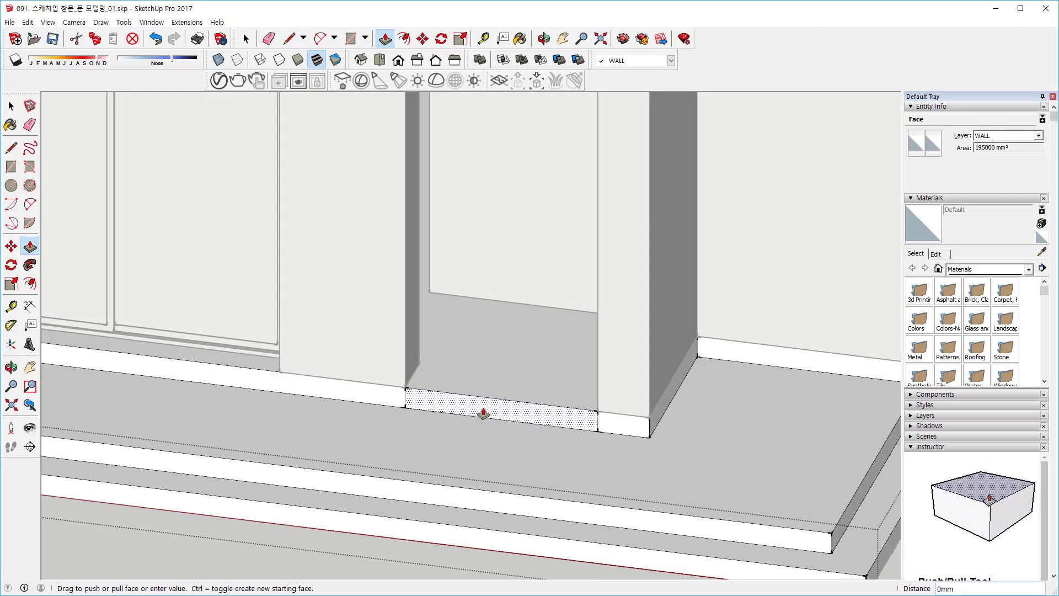
left_click(519, 262)
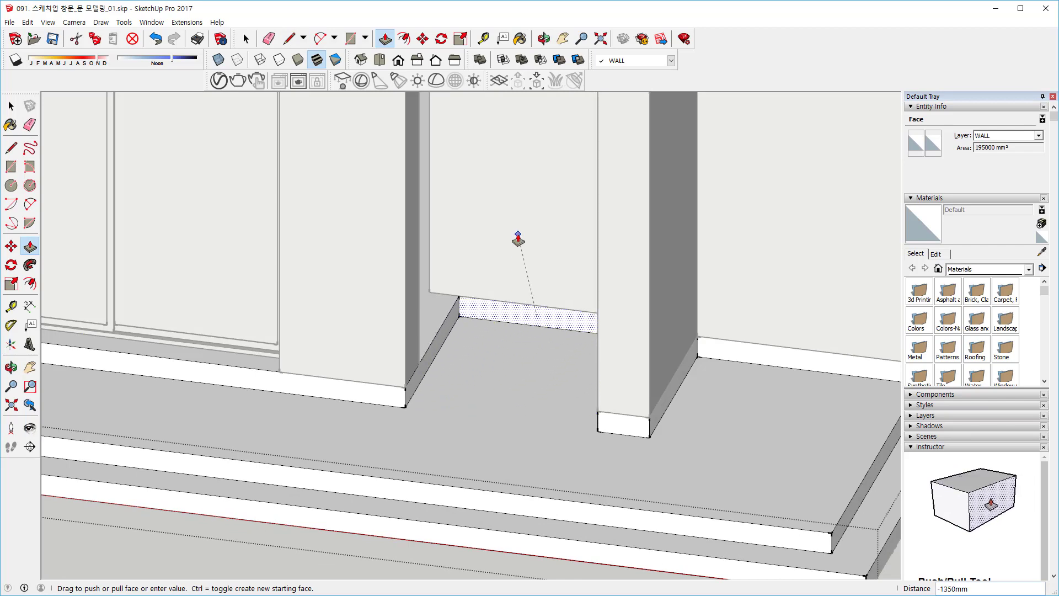
scroll(465, 338, "down", 6)
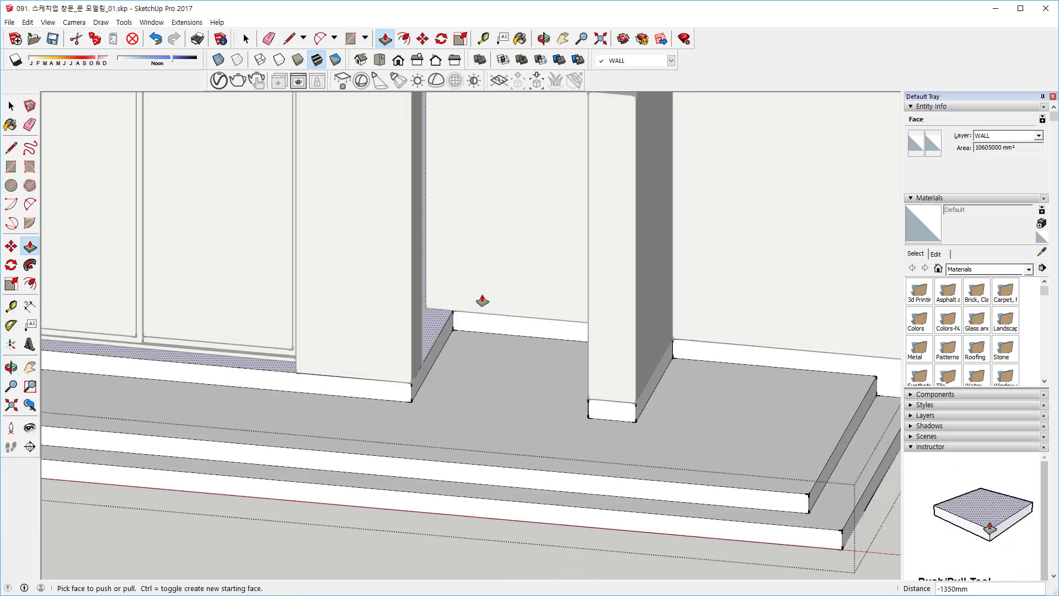
middle_click_drag(542, 260, 529, 292)
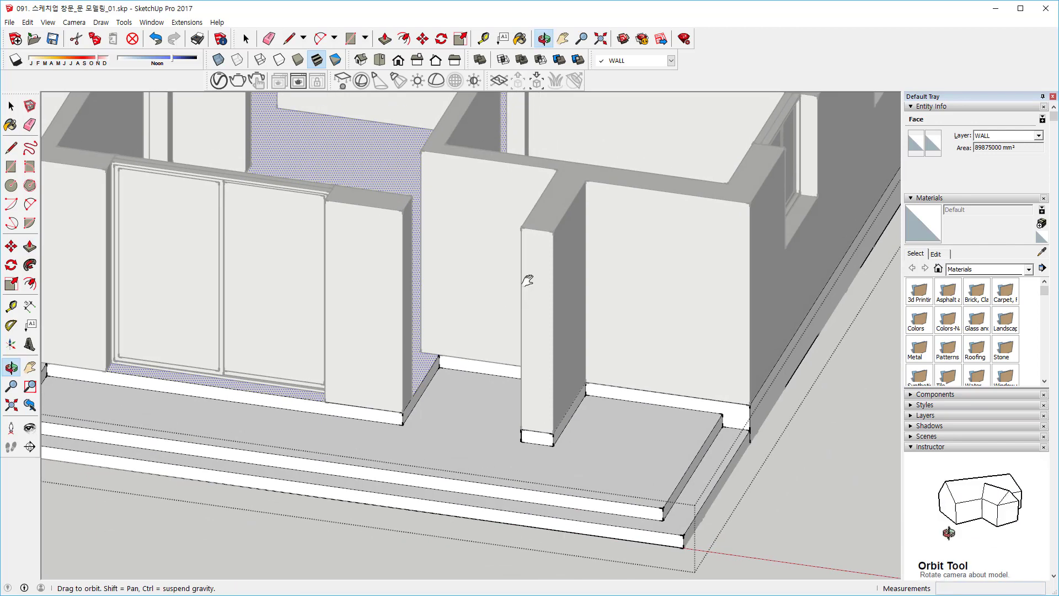
key("space")
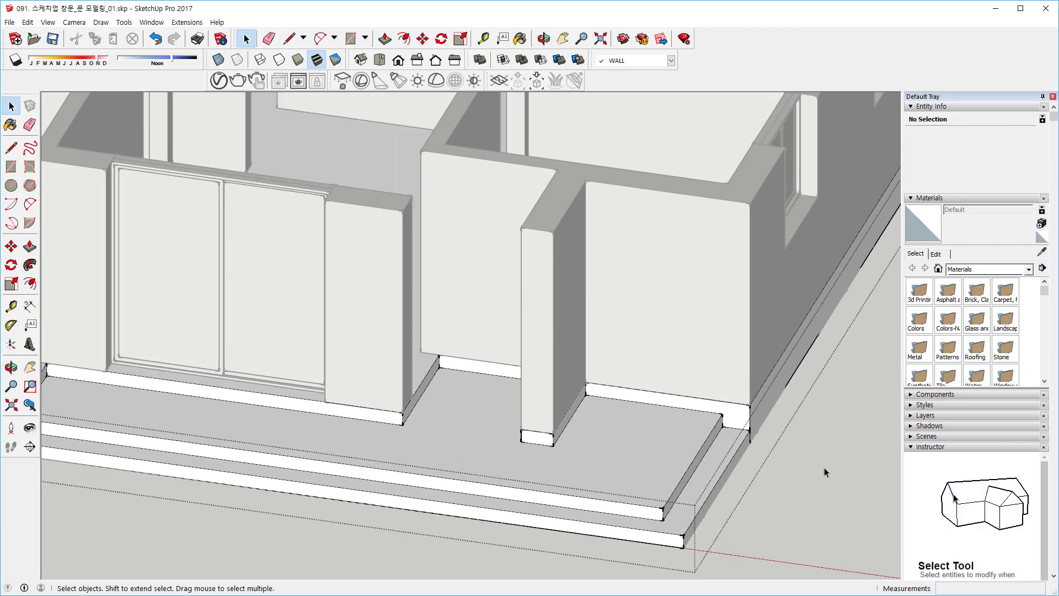
left_click(824, 467)
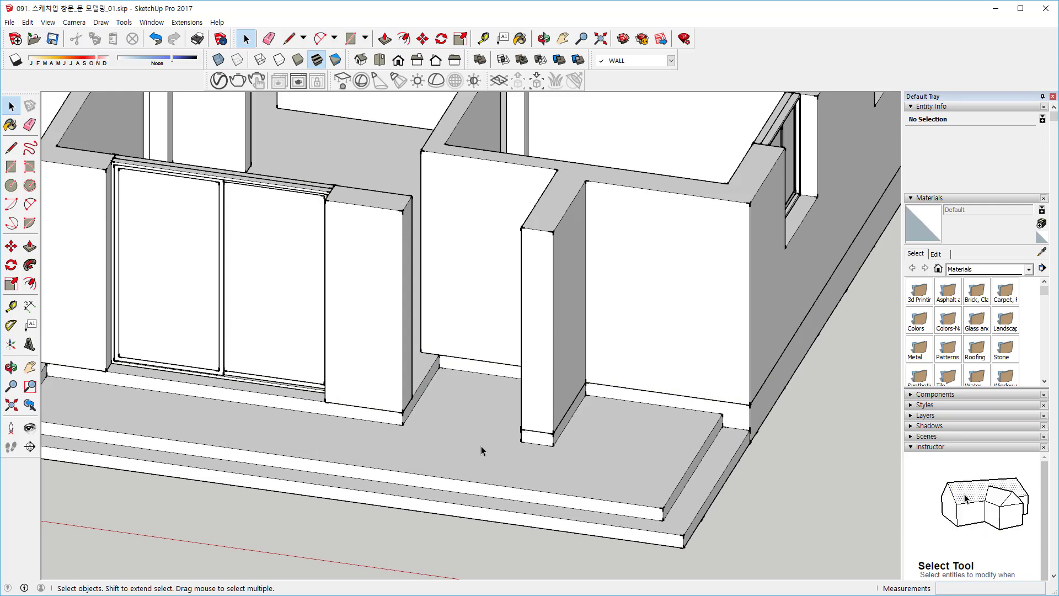
Draw a vertical rectangle filling the entrance opening, from the slab's lower corner below the wall to the pillar's top corner.
middle_click_drag(482, 390, 451, 404, "shift")
key("r")
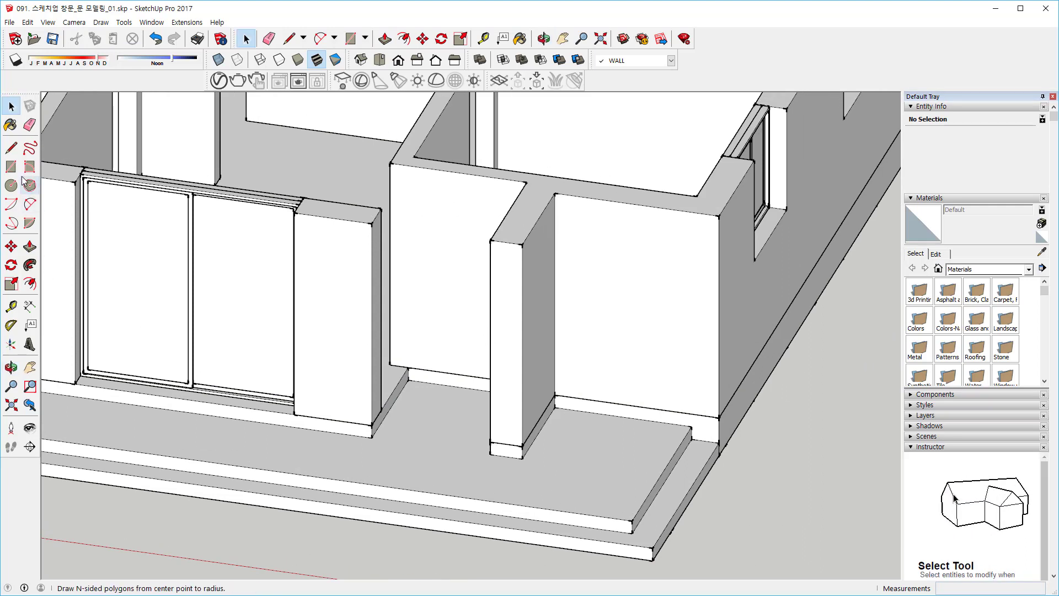
left_click(371, 437)
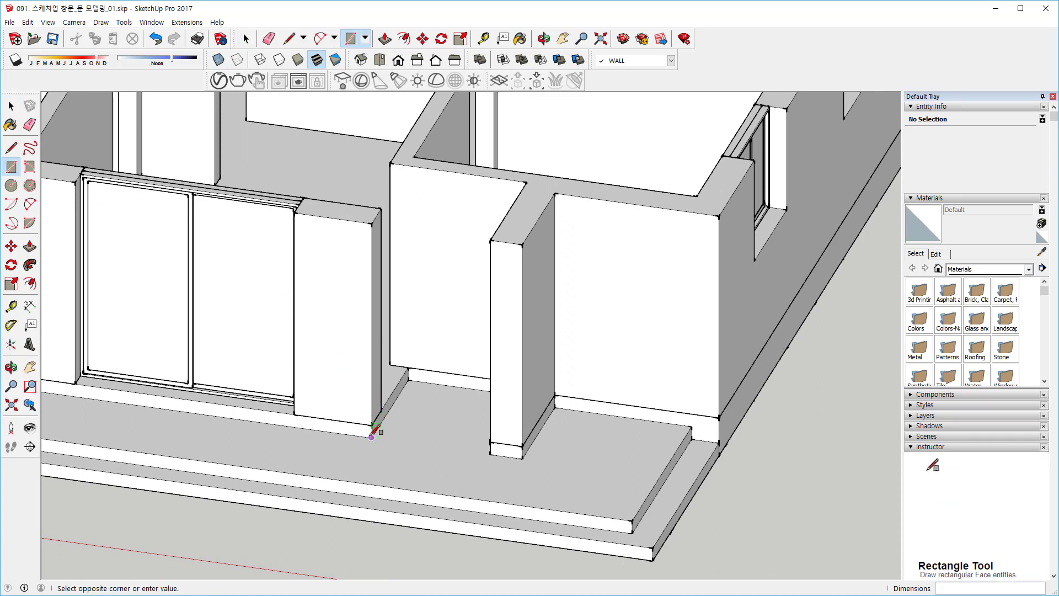
left_click(491, 240)
scroll(485, 254, "down", 2)
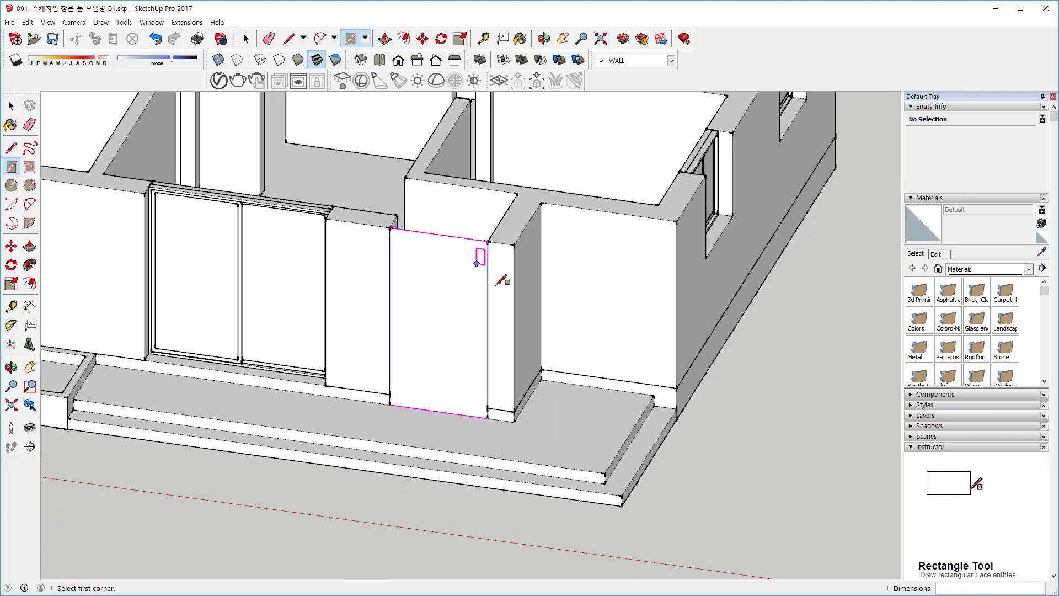
Move the entrance rectangle with its edges about 5210 mm along the red axis, clear of the house.
middle_click_drag(485, 259, 465, 289)
key("space")
left_click(397, 313)
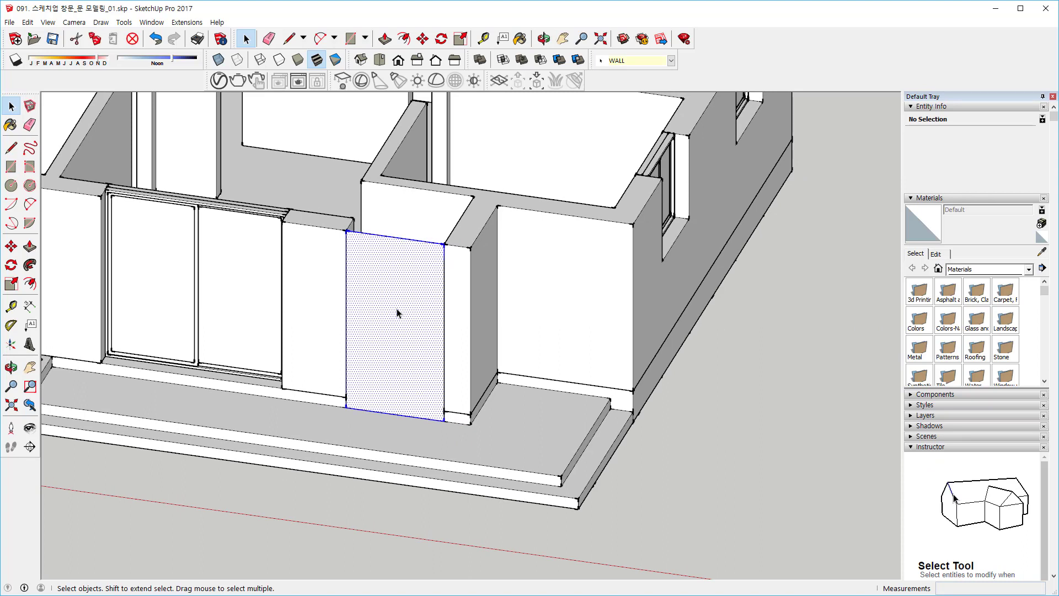
key("m")
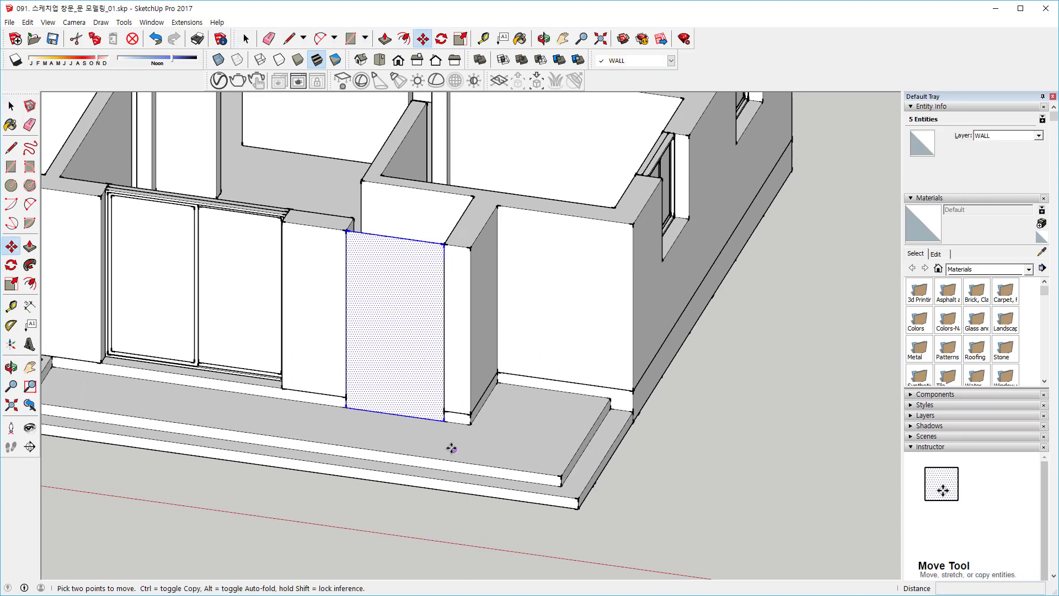
left_click(446, 423)
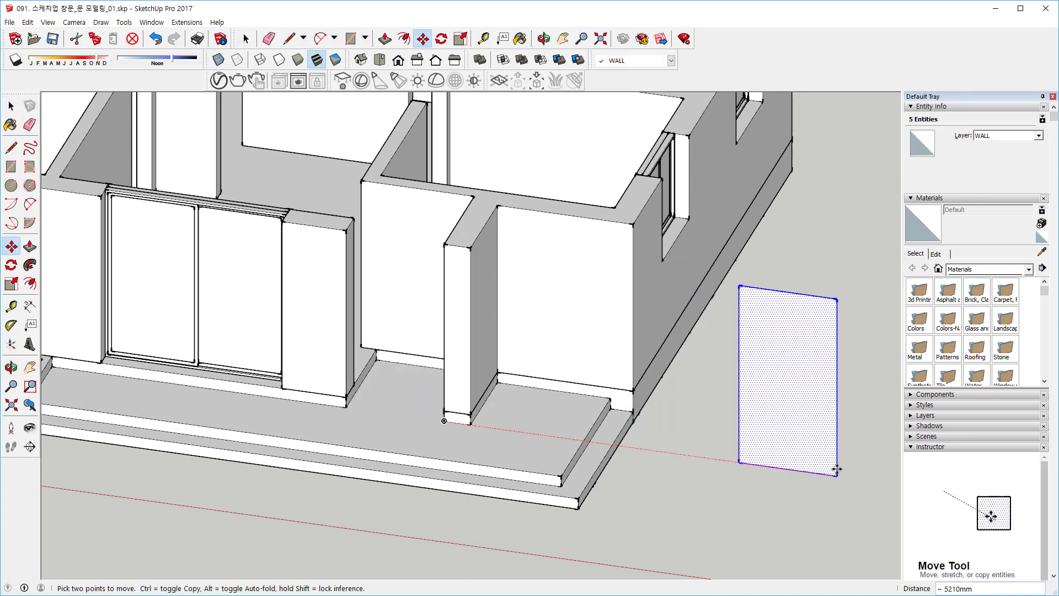
left_click(835, 474)
middle_click_drag(778, 426, 708, 422, "shift")
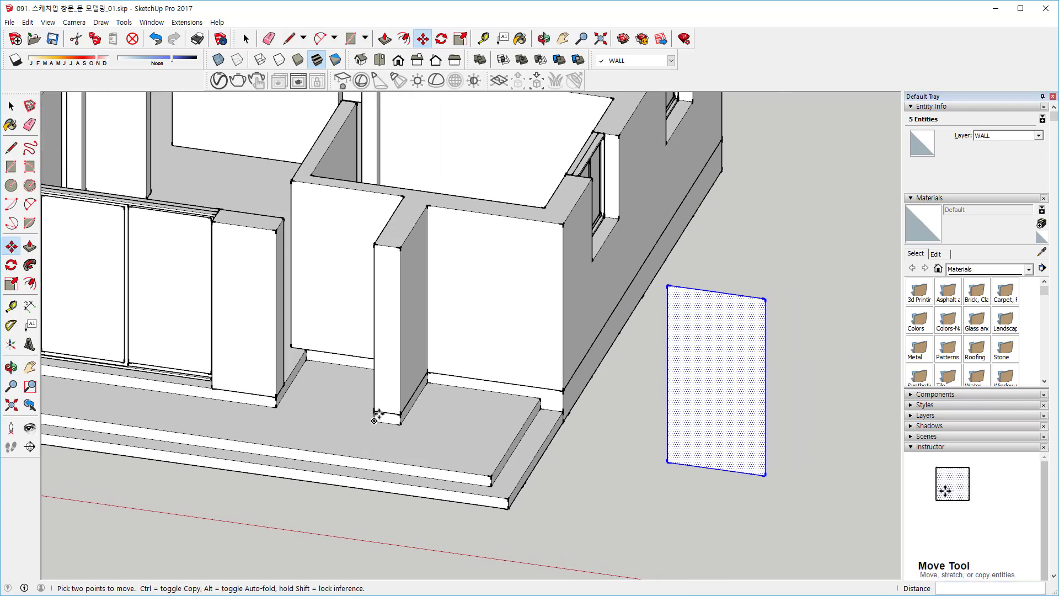
Open the file import dialog and display the folder's images as large thumbnails.
middle_click_drag(747, 383, 563, 364)
scroll(590, 385, "up", 2)
scroll(549, 359, "up", 1)
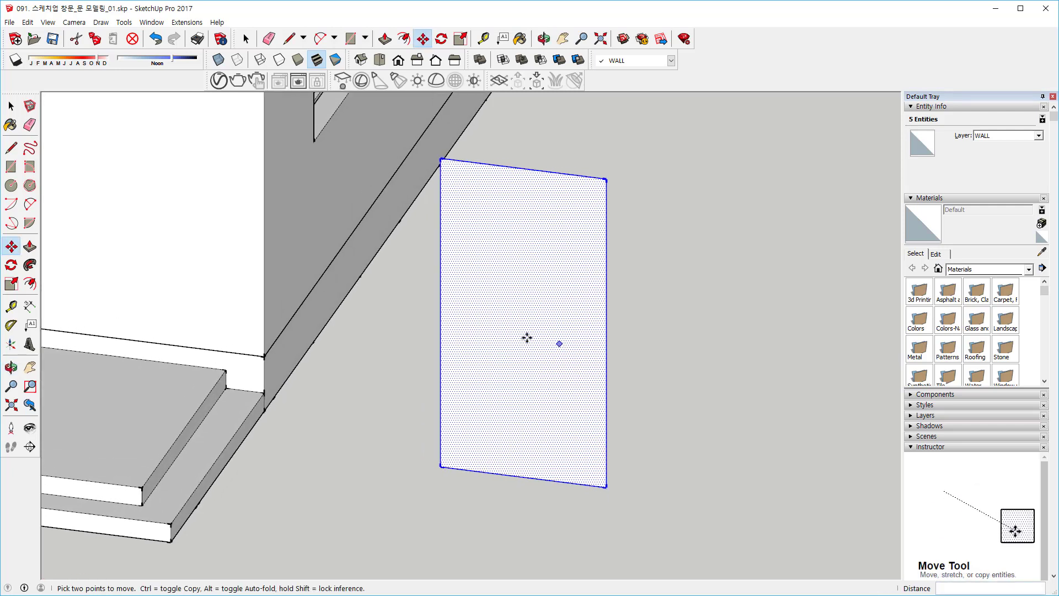
left_click(10, 22)
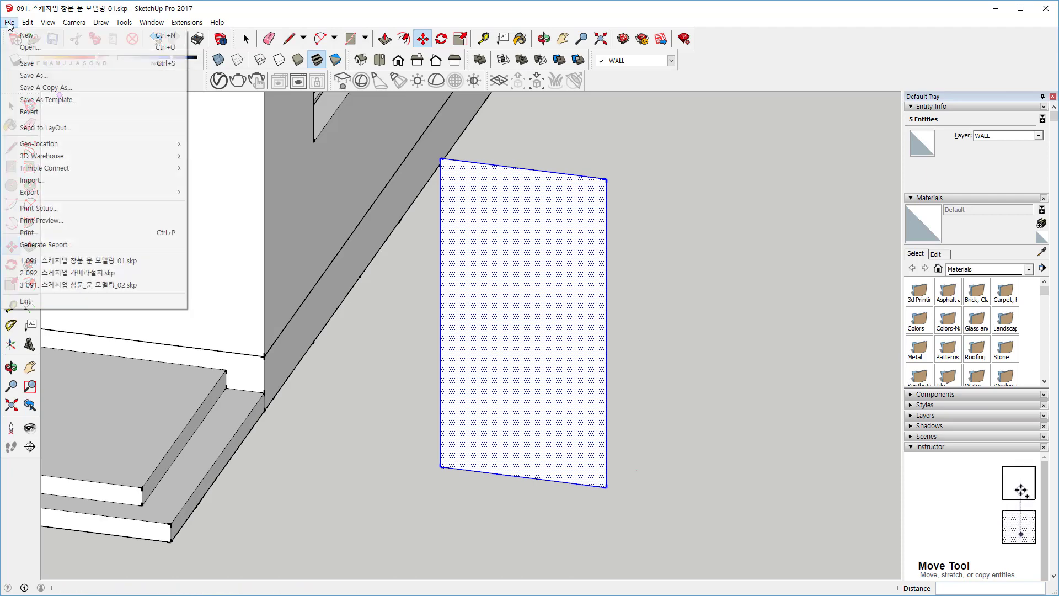
left_click(49, 180)
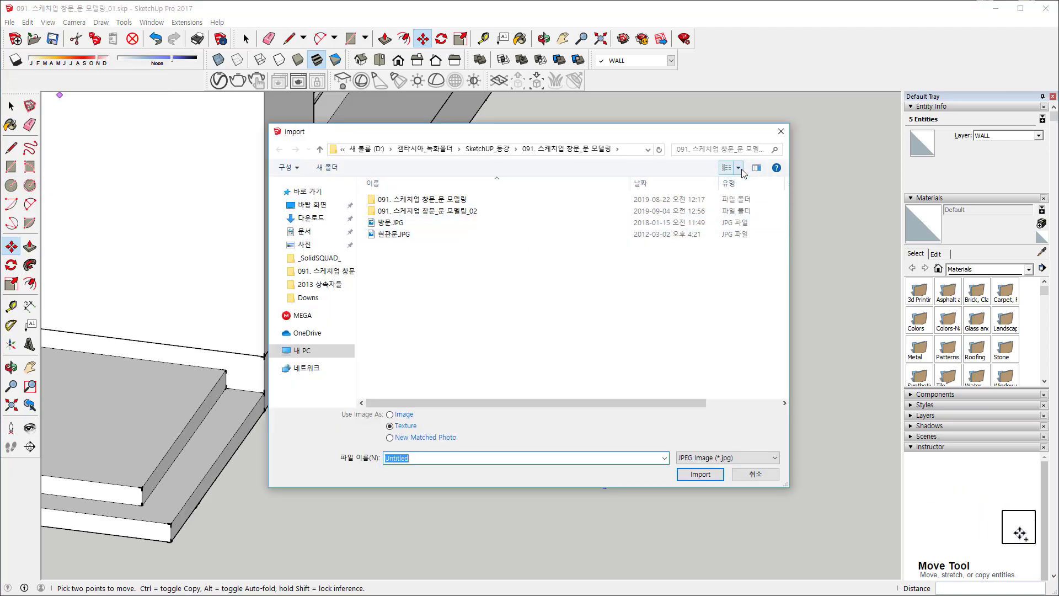
left_click(738, 168)
left_click(782, 96)
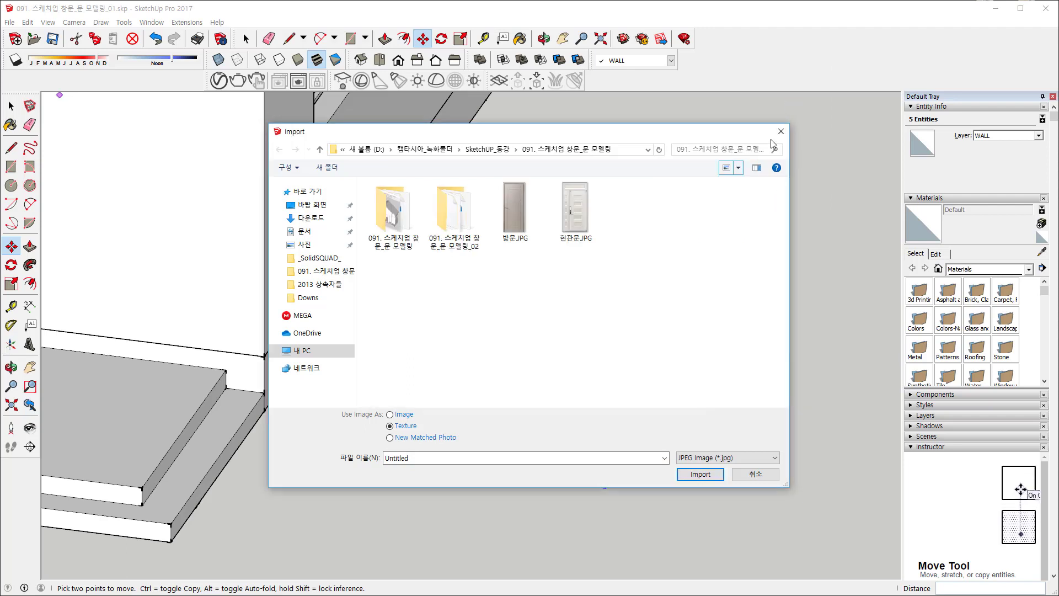
Import 현관문.JPG as a texture and fit it across the rectangle from its lower corner to the opposite upper corner.
left_click(574, 233)
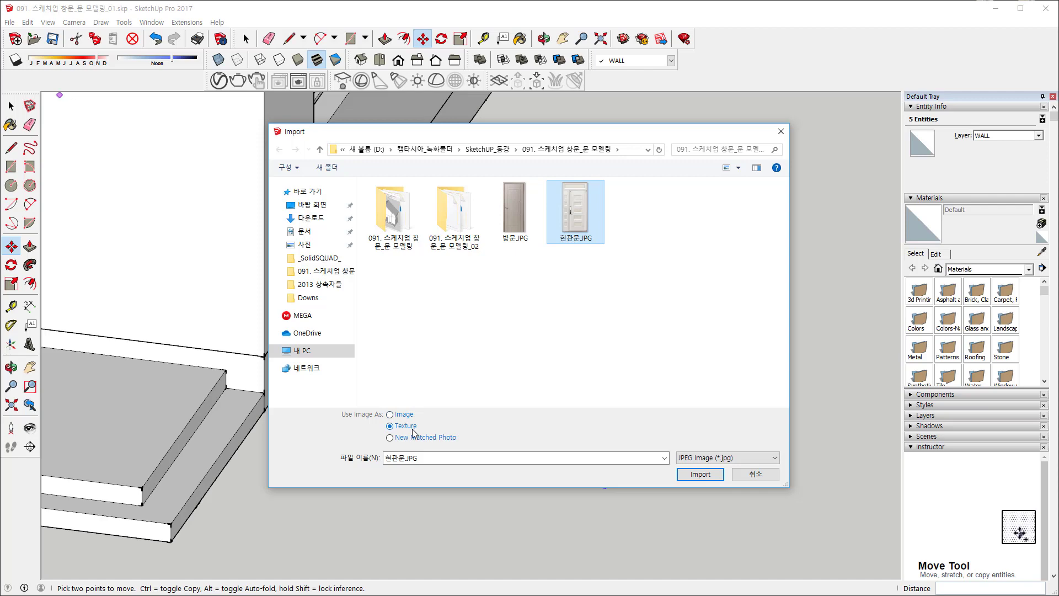
left_click(700, 473)
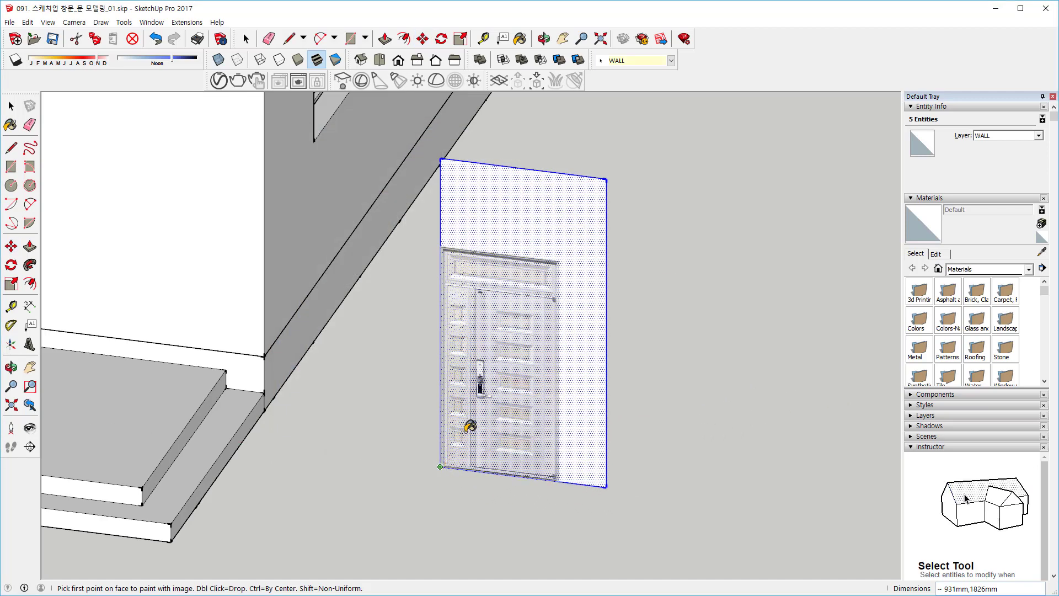
left_click(440, 466)
left_click(607, 179)
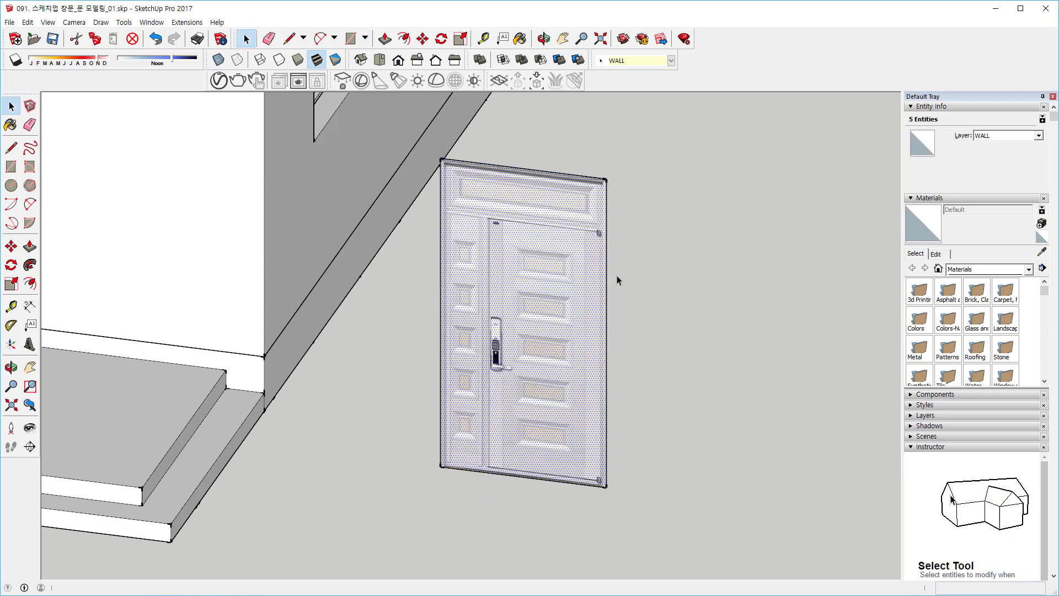
Extrude the textured door face 100 mm and view the door from its other side.
middle_click_drag(613, 362, 571, 359)
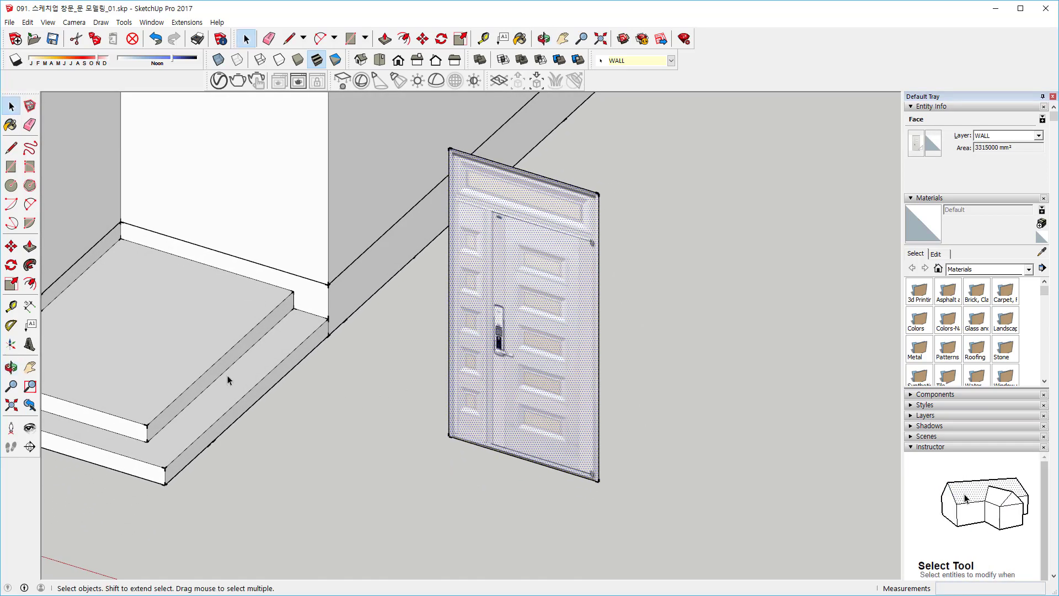
left_click(30, 246)
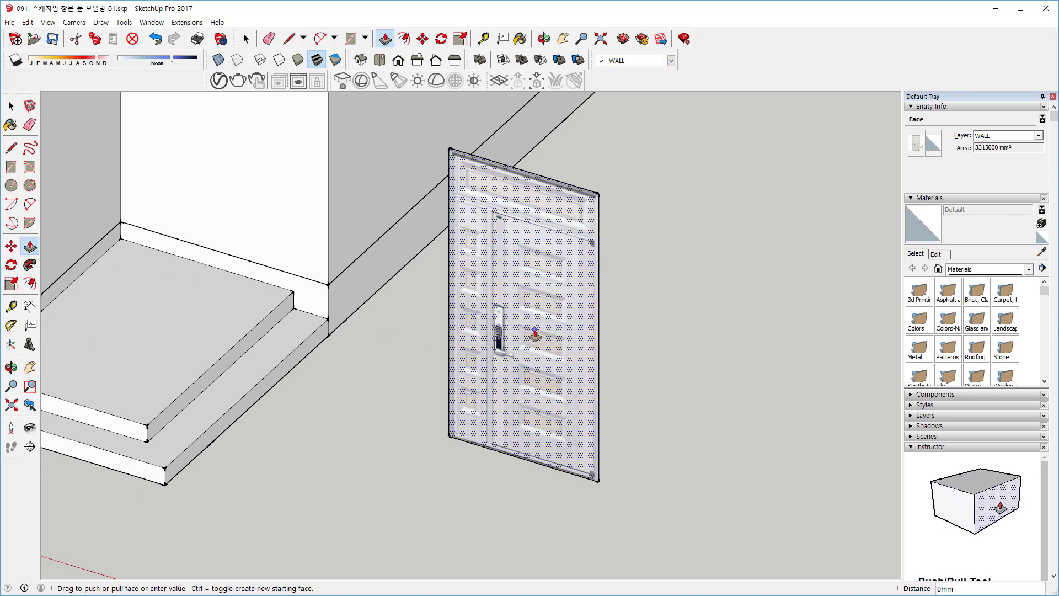
mouse_move(535, 333)
left_mouse_down()
mouse_move(557, 317)
mouse_move(466, 386)
mouse_move(474, 331)
mouse_move(506, 359)
mouse_move(523, 346)
left_mouse_up()
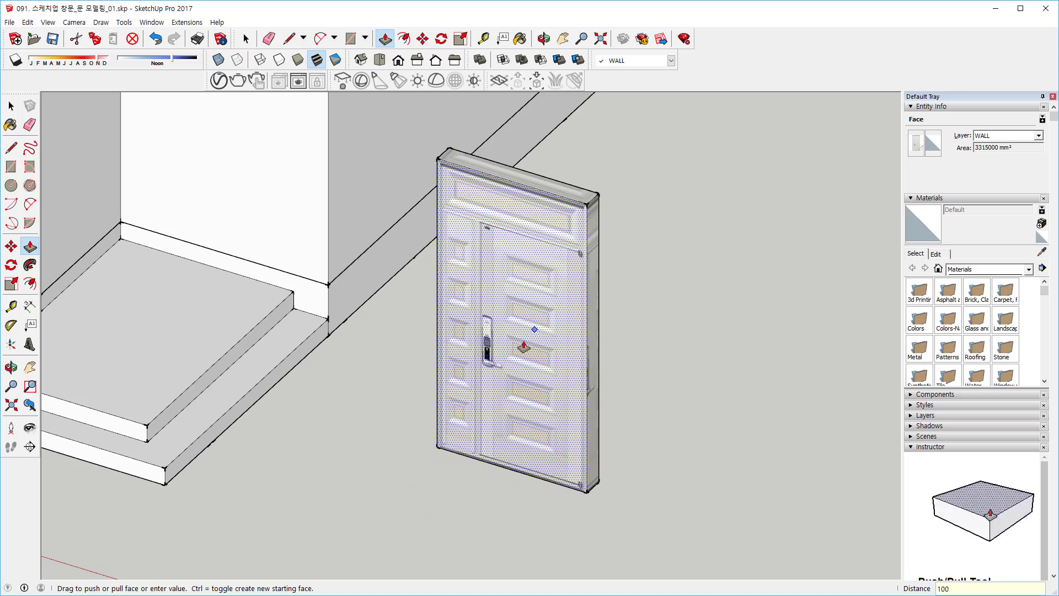
key("Return")
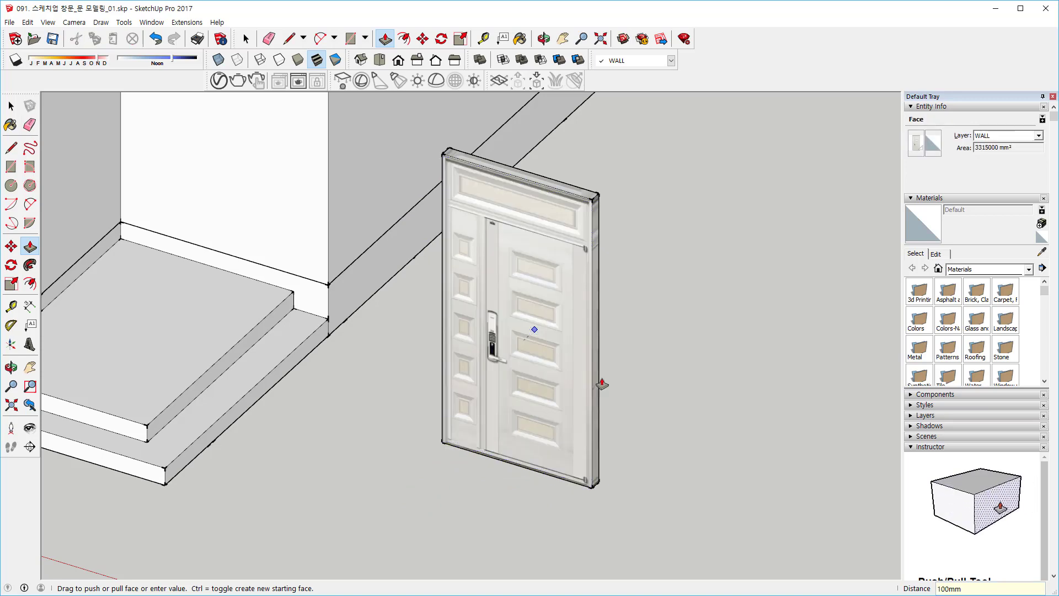
middle_click_drag(602, 381, 592, 349)
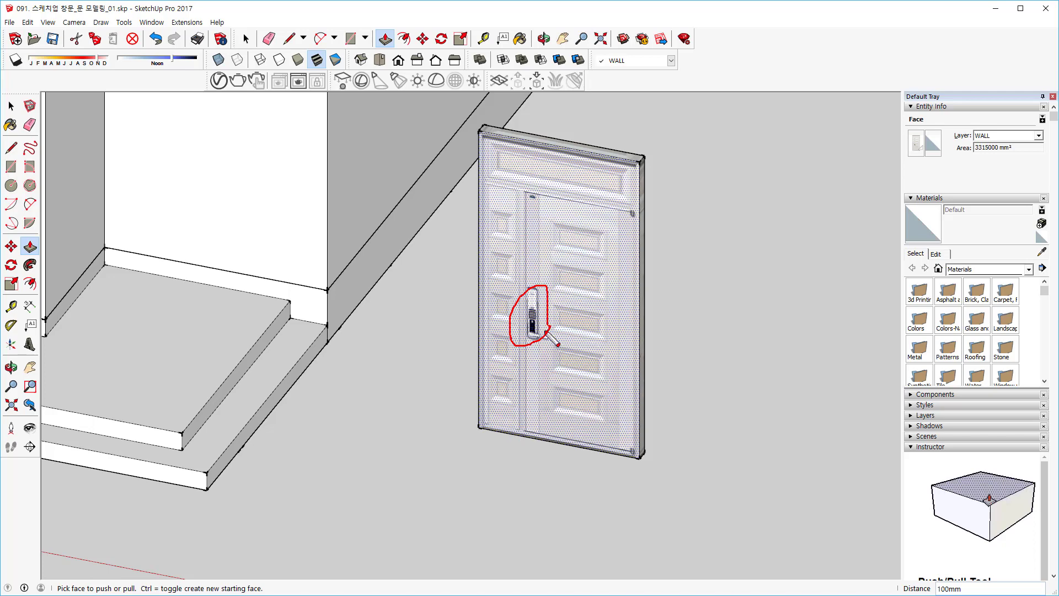
middle_click_drag(715, 301, 489, 383)
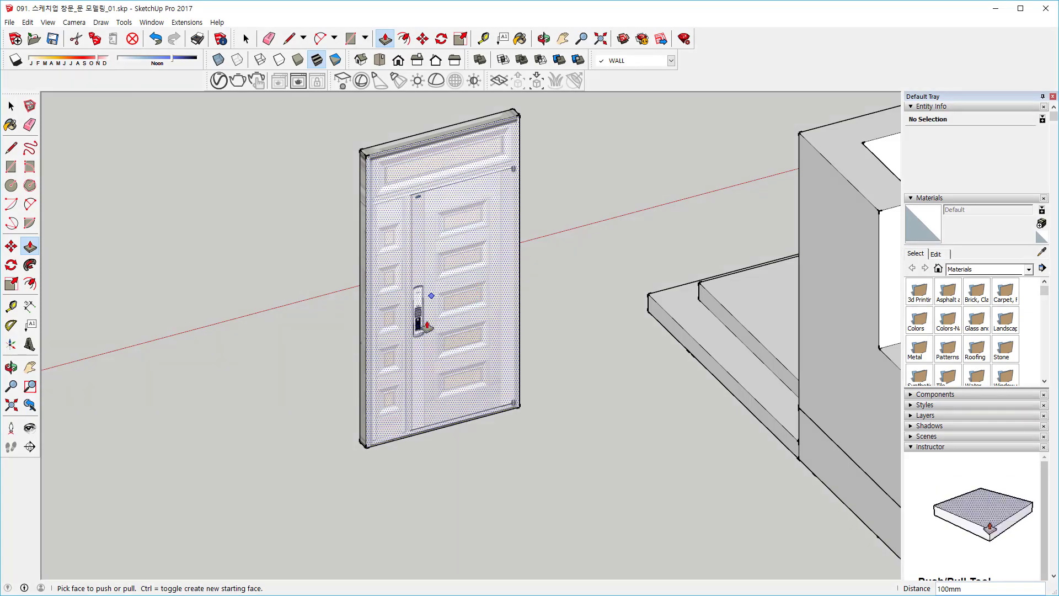
middle_click_drag(491, 279, 490, 336)
key("space")
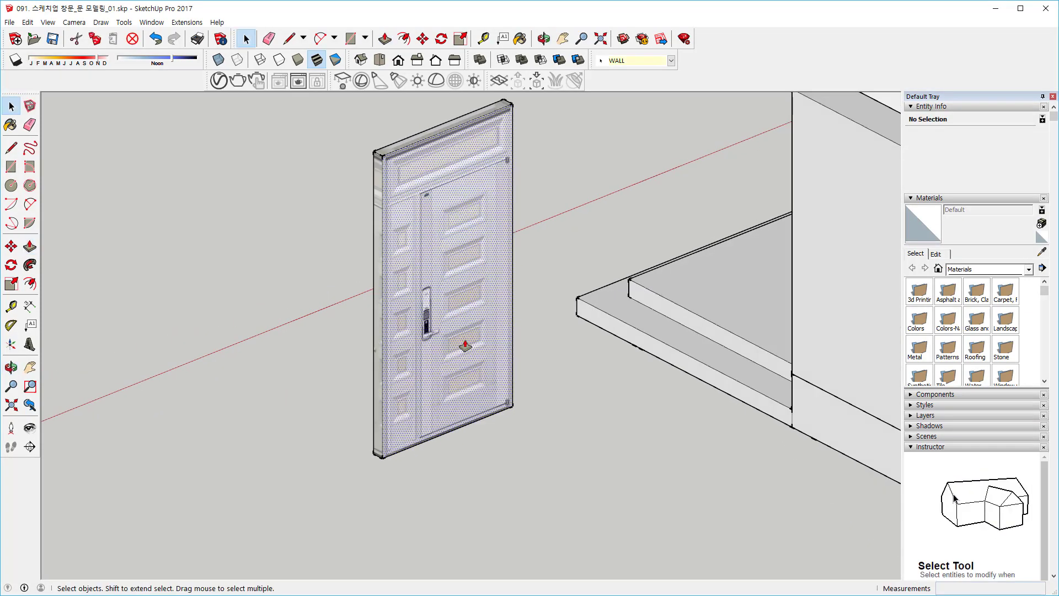
Delete the textured rear face of the door panel and view the panel from its front.
left_click(467, 347)
key("Delete")
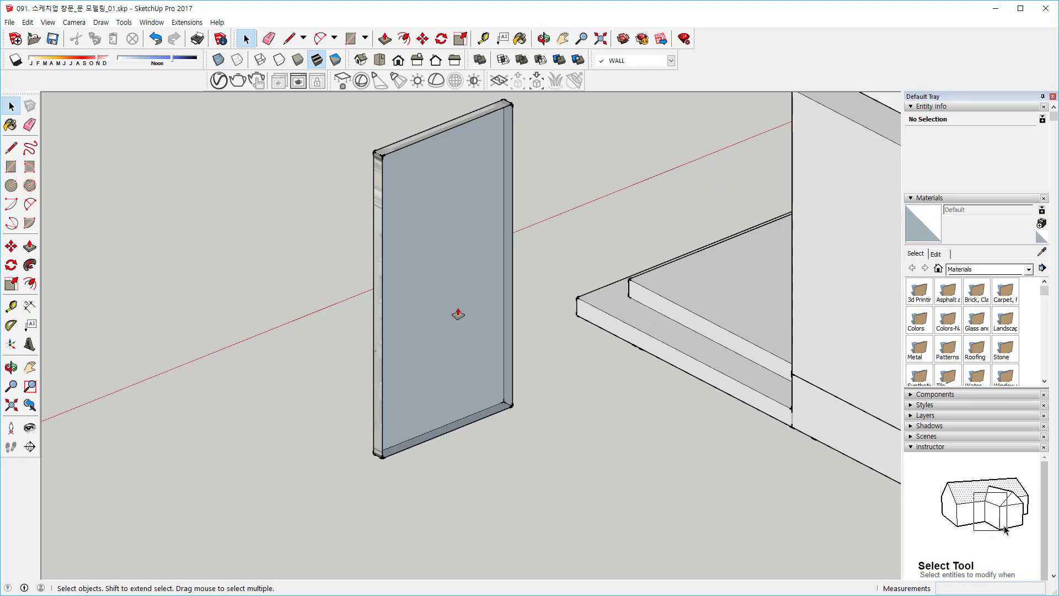
middle_click_drag(457, 313, 593, 405)
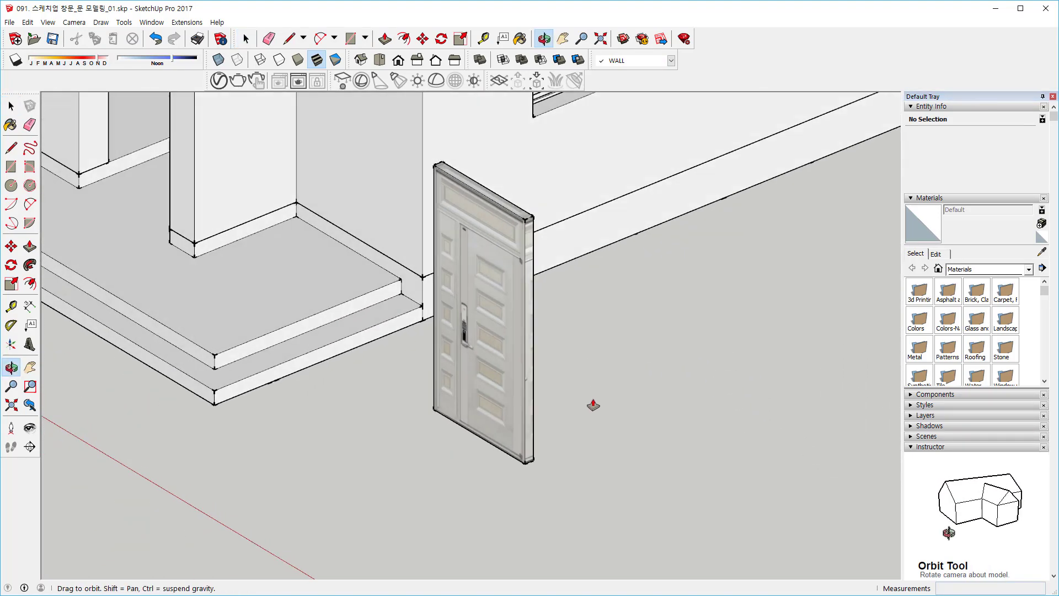
Copy the textured front face of the door about 1956 mm away from the panel, starting from its lower corner.
left_click(479, 387)
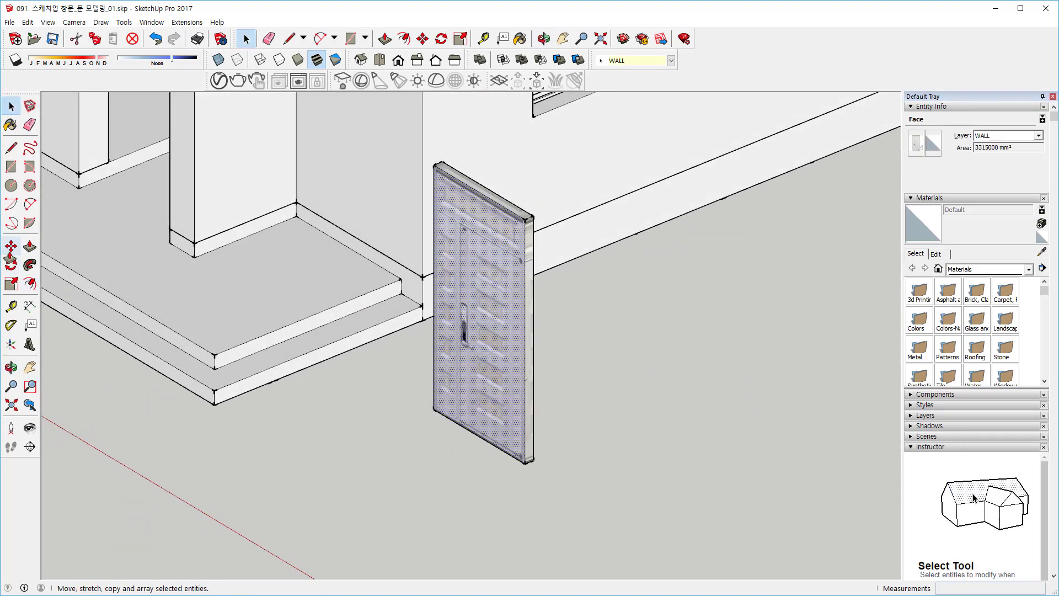
left_click(11, 246)
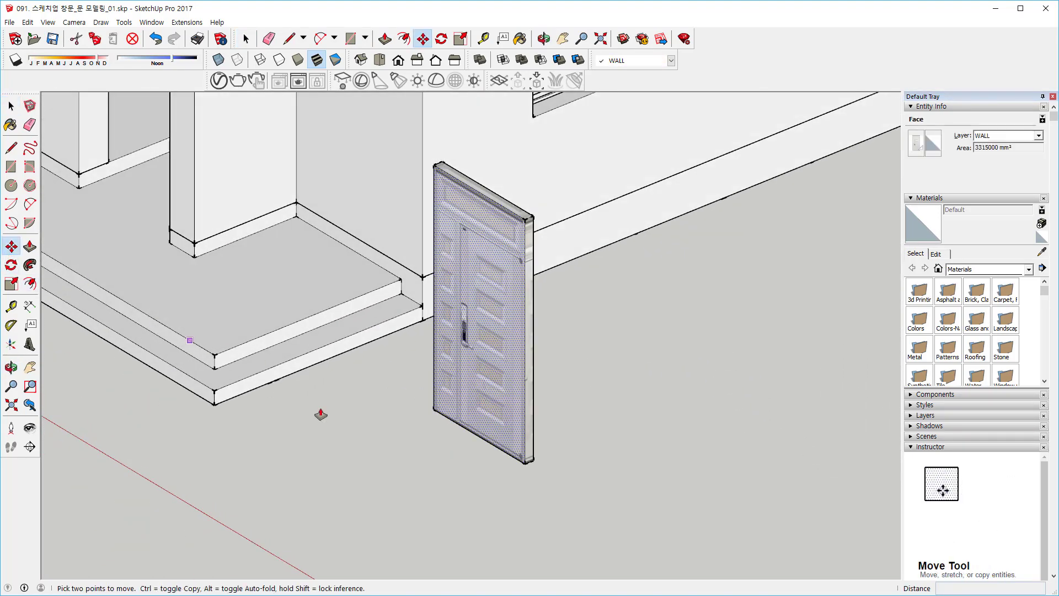
left_click(526, 463)
key("ctrl")
left_click(691, 411)
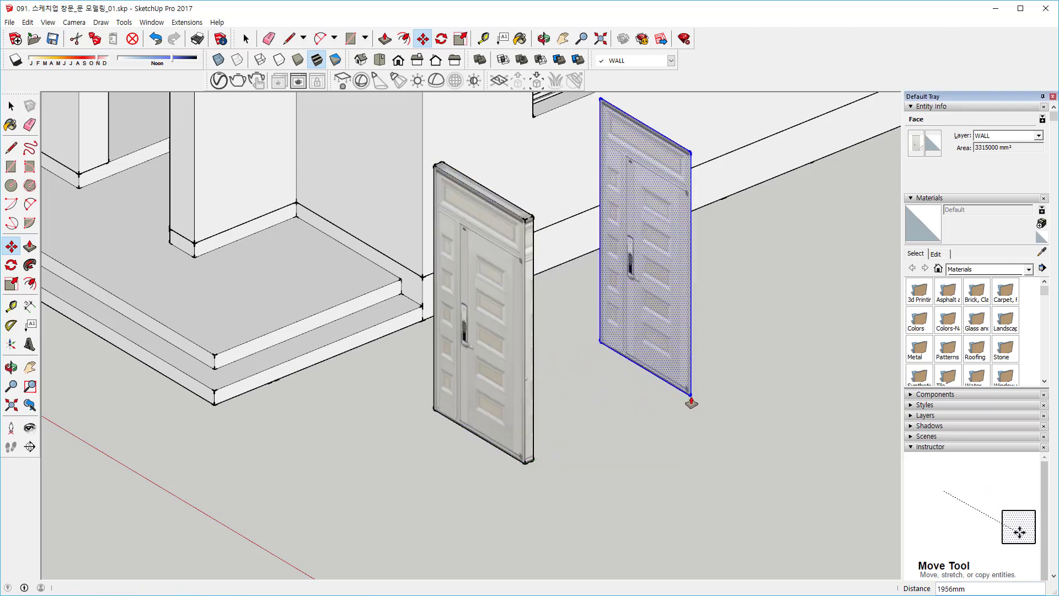
middle_click_drag(679, 319, 584, 369, "shift")
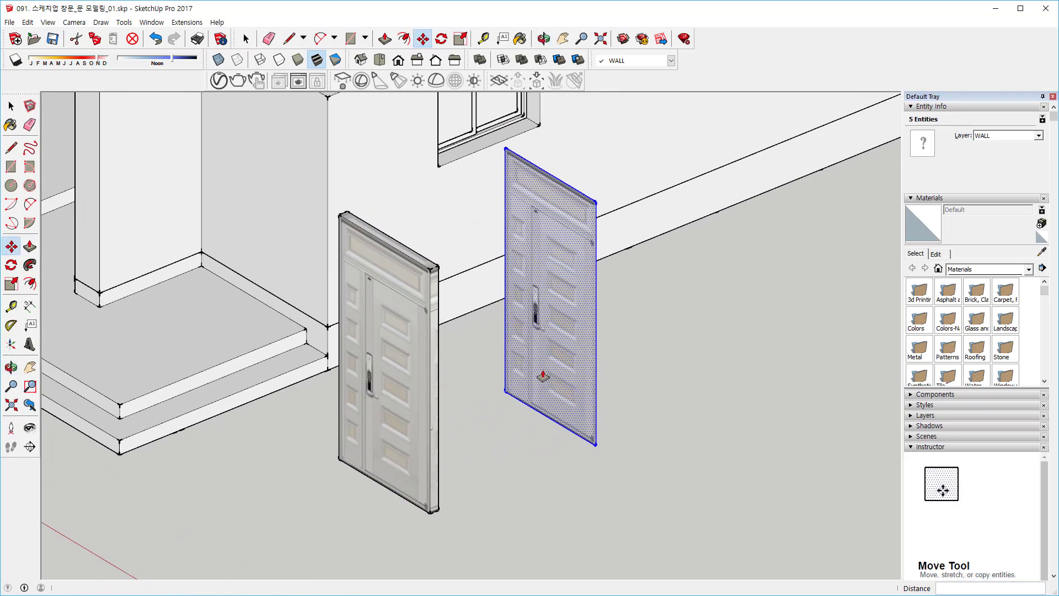
Rotate the copied door face 180° on the horizontal plane about the midpoint of its bottom edge.
left_click(11, 265)
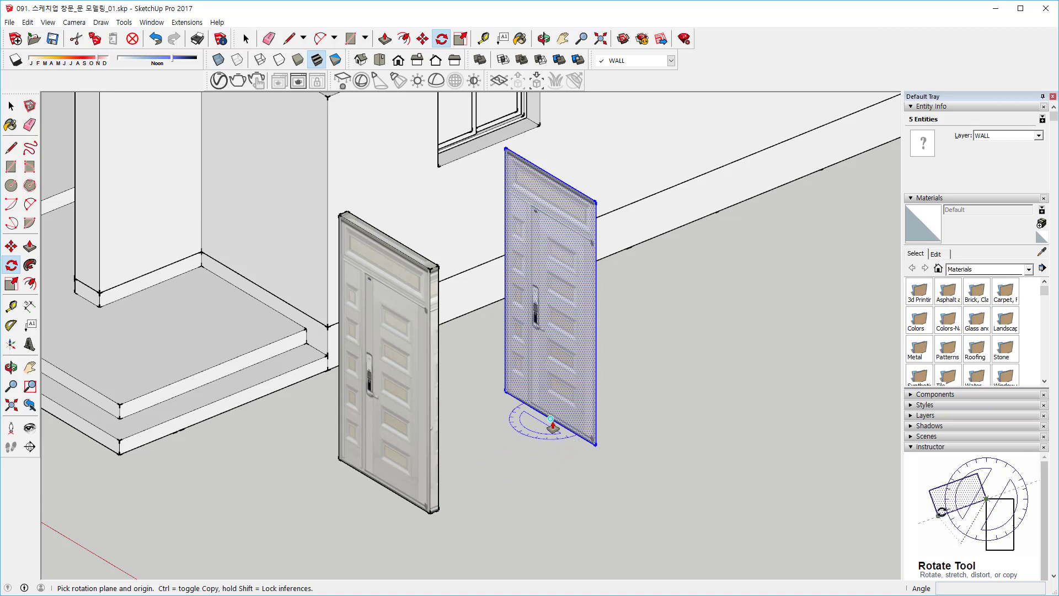
left_click(551, 419)
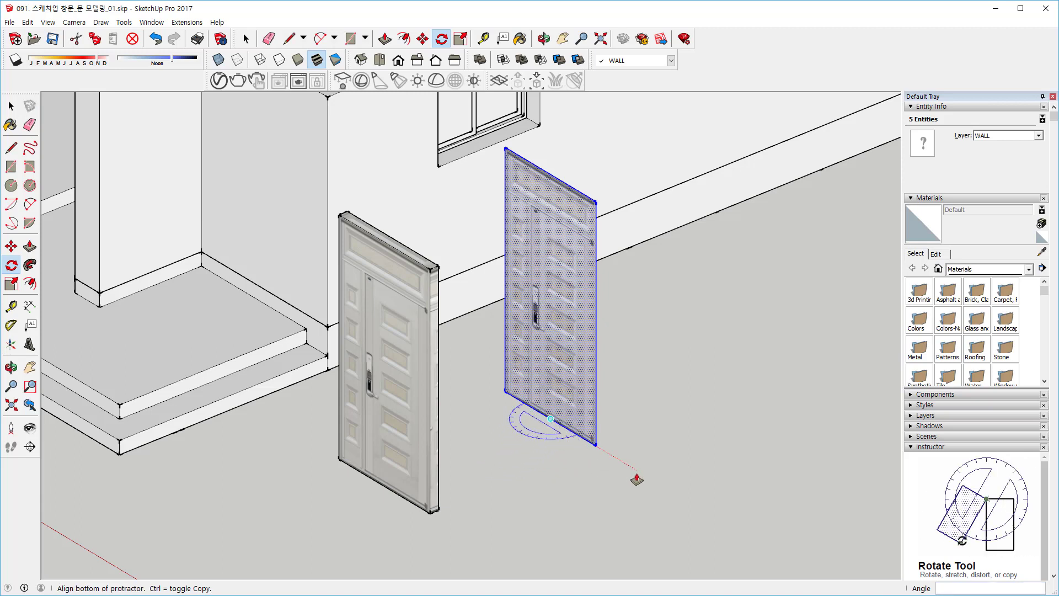
left_click(637, 479)
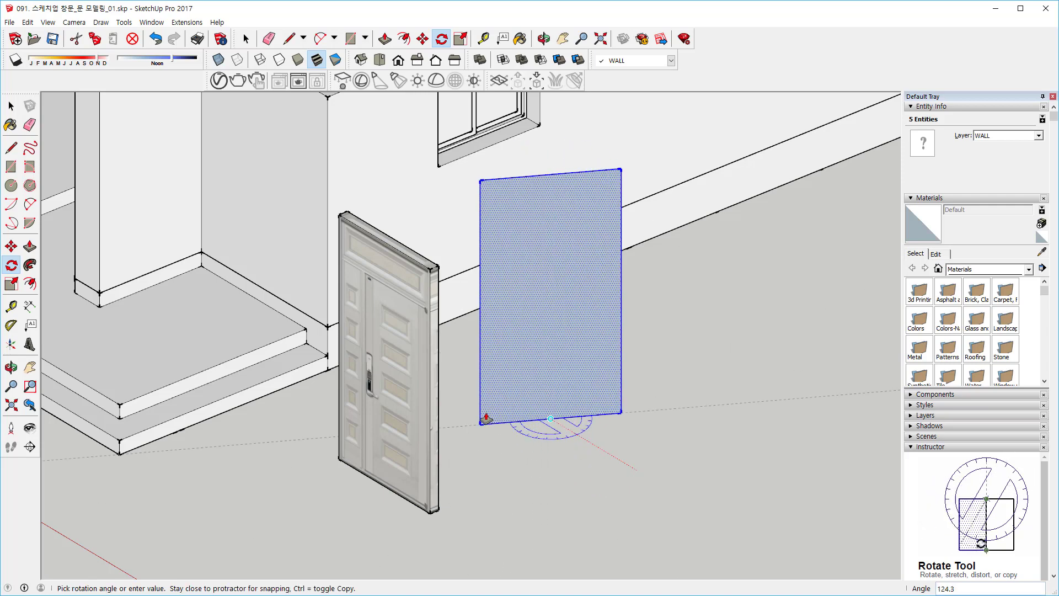
left_click(468, 376)
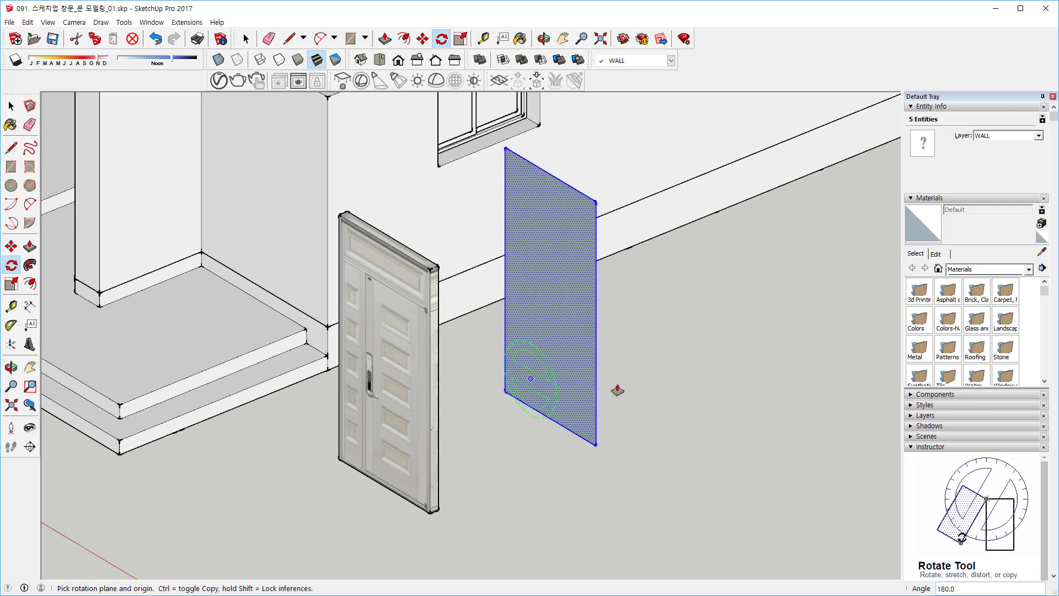
middle_click_drag(618, 390, 231, 416)
middle_click_drag(483, 408, 406, 414)
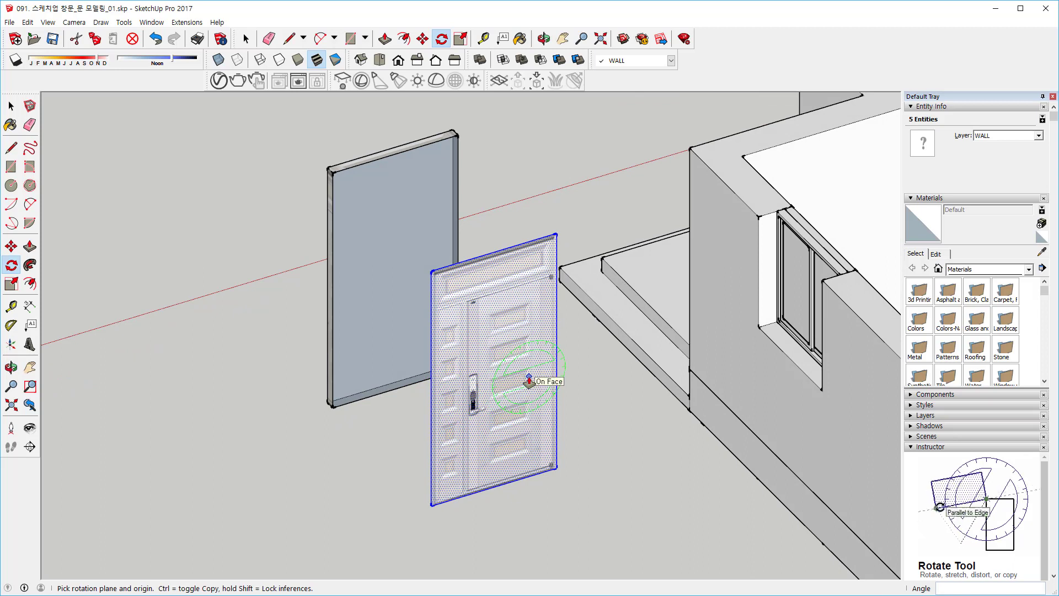
Mirror the copied door face with a red-axis scale of -1 and move it by its lower corner onto the panel's open rear.
left_click(11, 284)
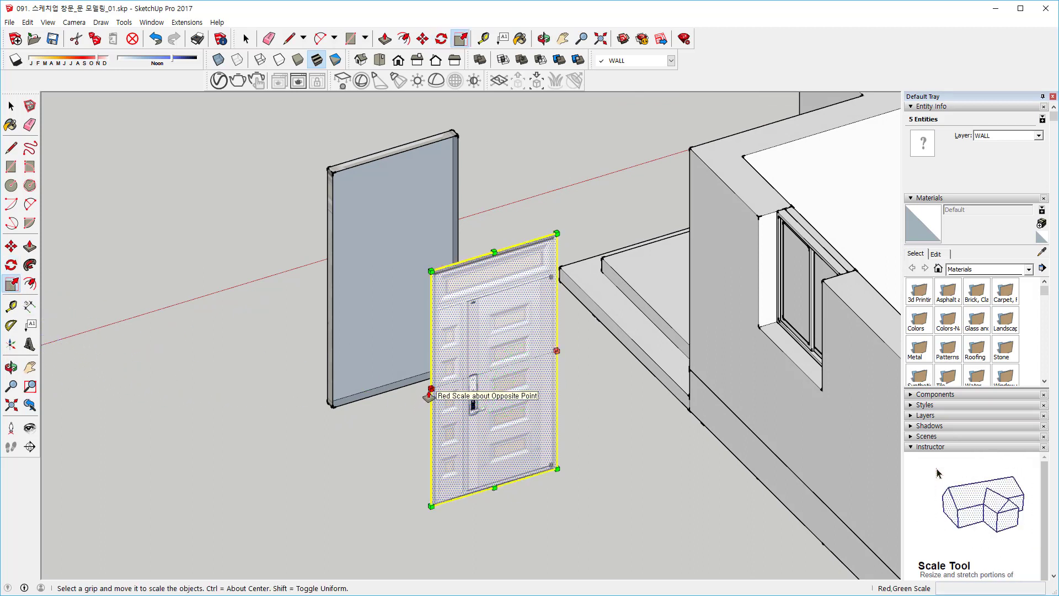
left_click_drag(431, 392, 678, 326)
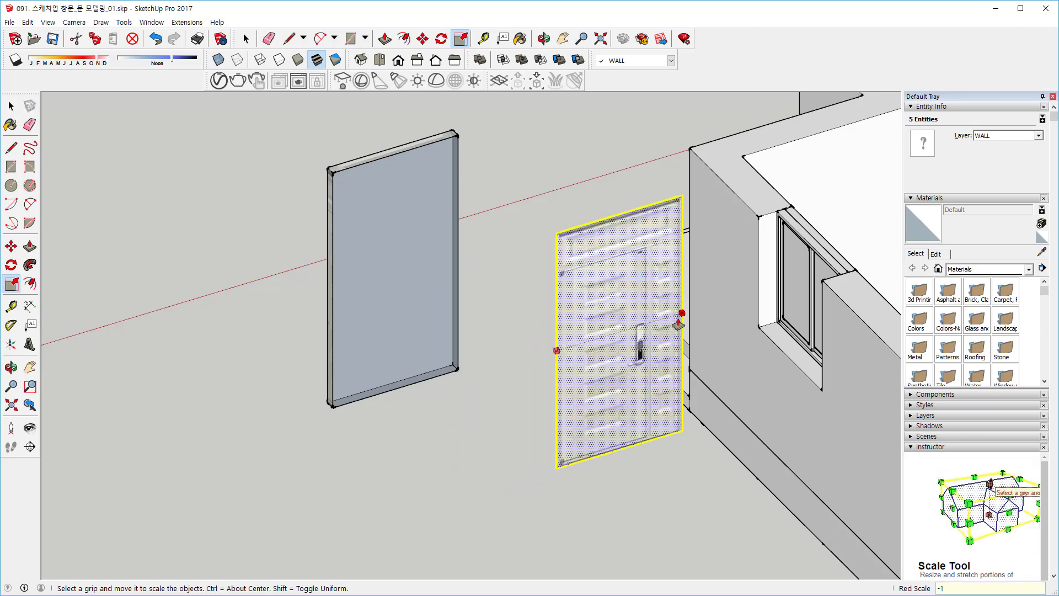
key("m")
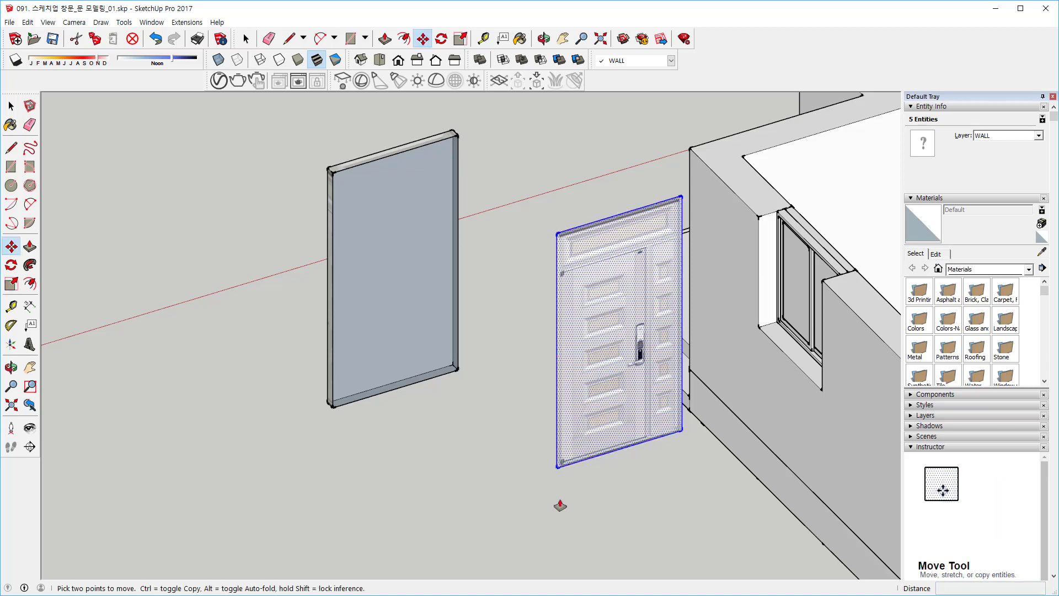
left_click(557, 472)
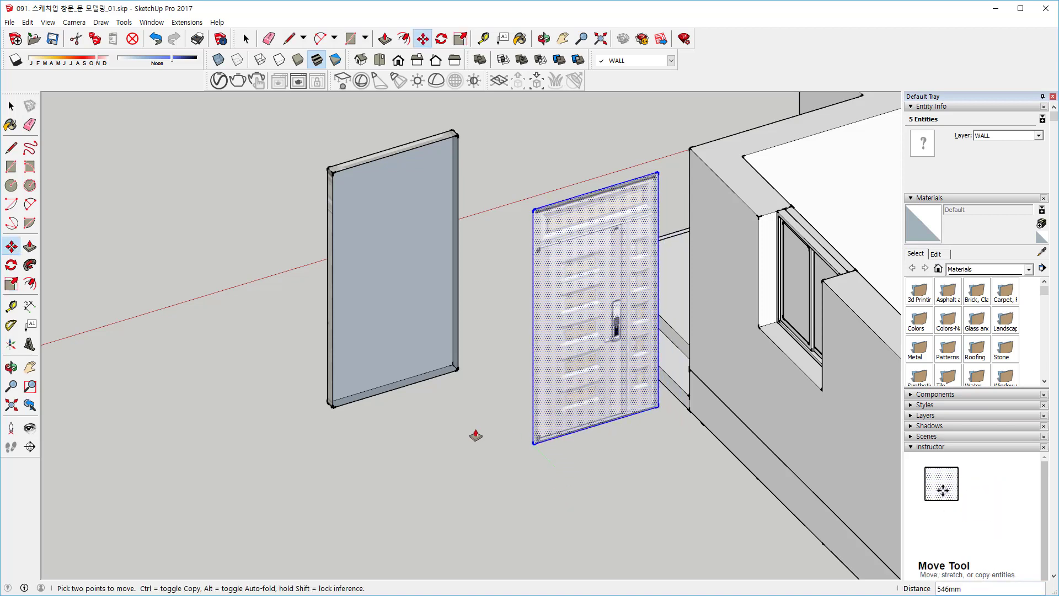
left_click(333, 408)
middle_click_drag(361, 409, 542, 367)
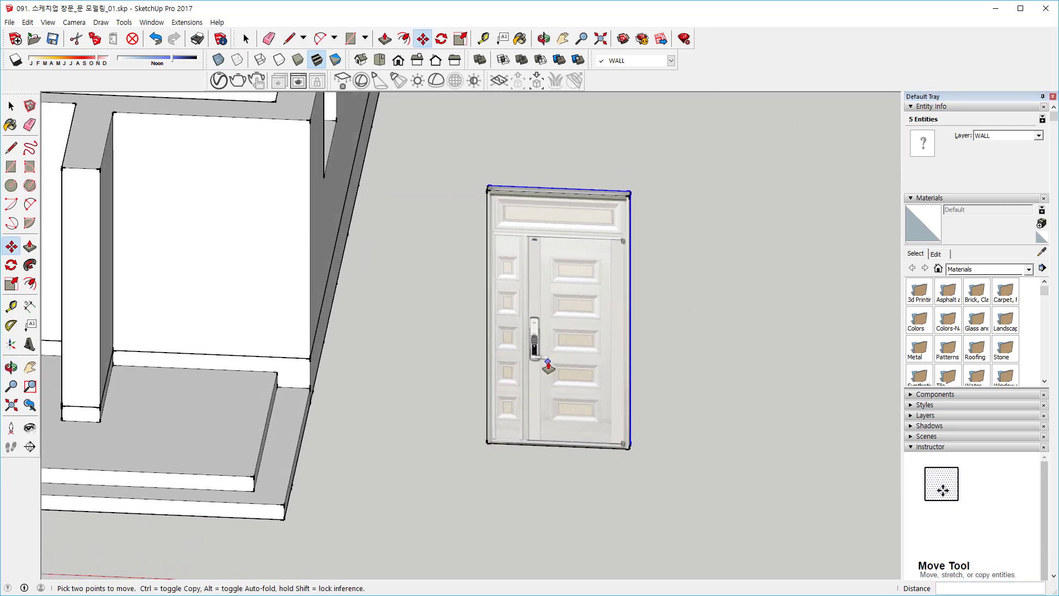
key("space")
Paint the narrow edge faces around the door panel with the default material, leaving the door image on the front and rear faces.
middle_click_drag(669, 272, 574, 293)
scroll(592, 261, "up", 1)
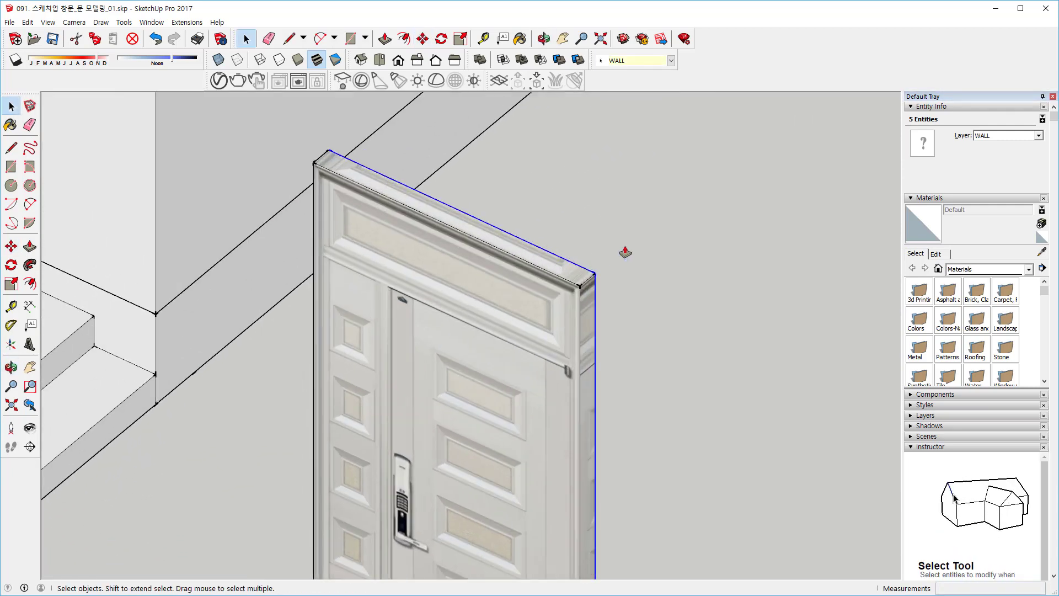
left_click(625, 253)
middle_click_drag(371, 256, 514, 318)
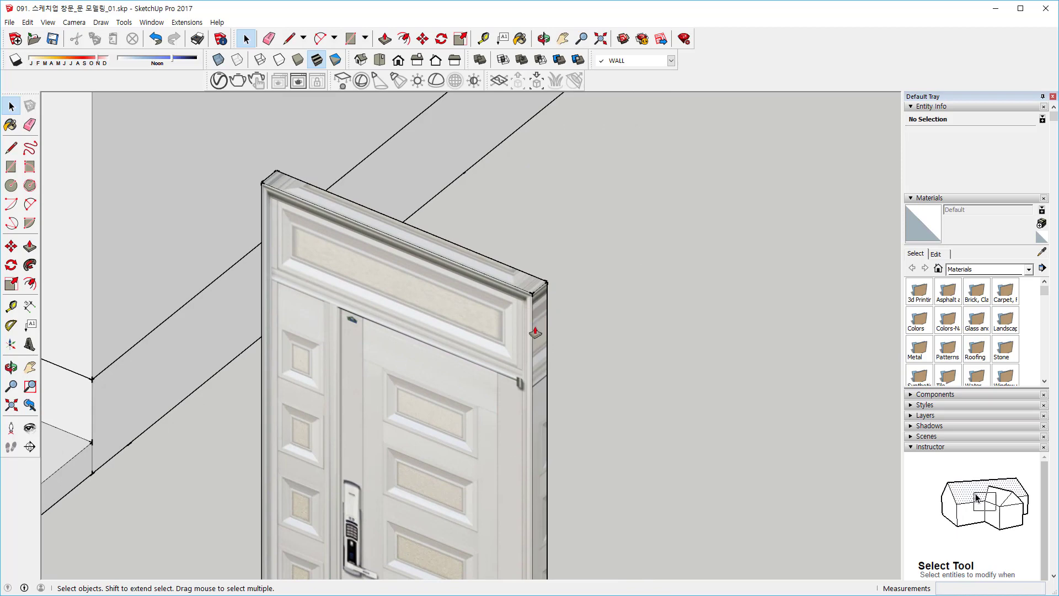
middle_click_drag(534, 343, 562, 282, "shift")
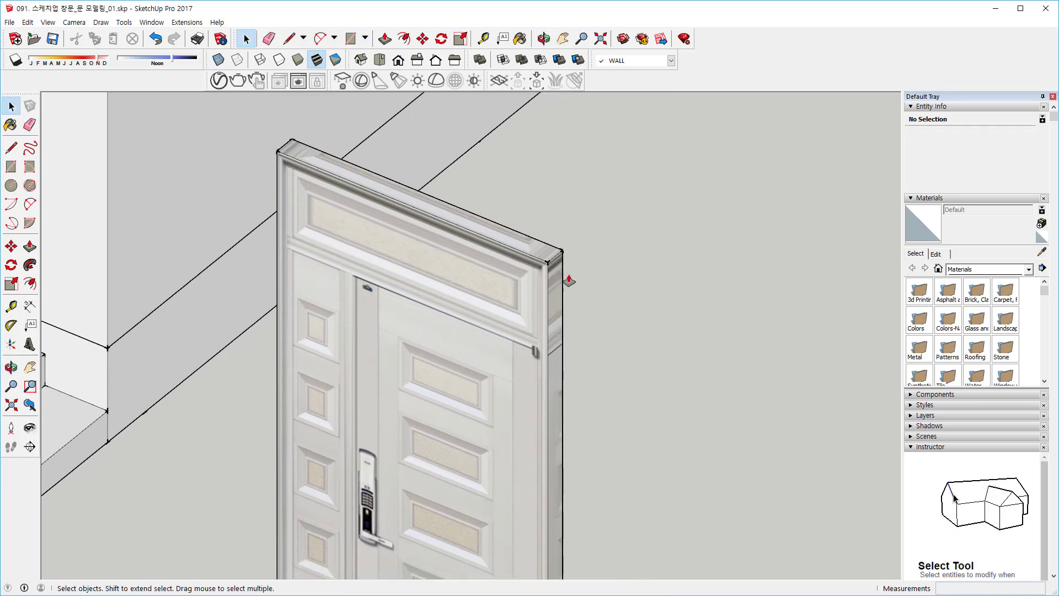
left_click(10, 124)
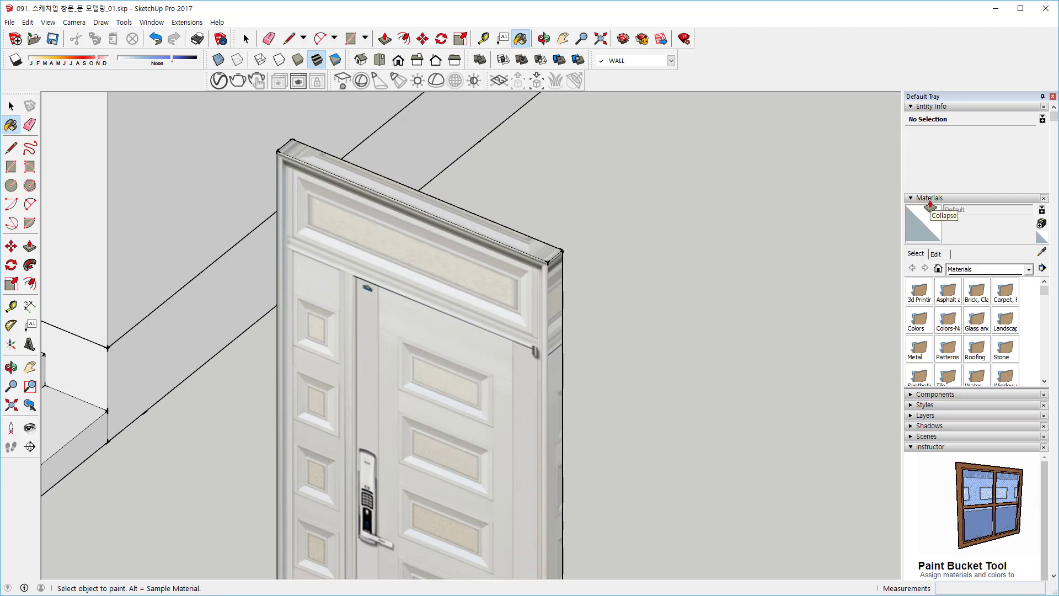
left_click(945, 448)
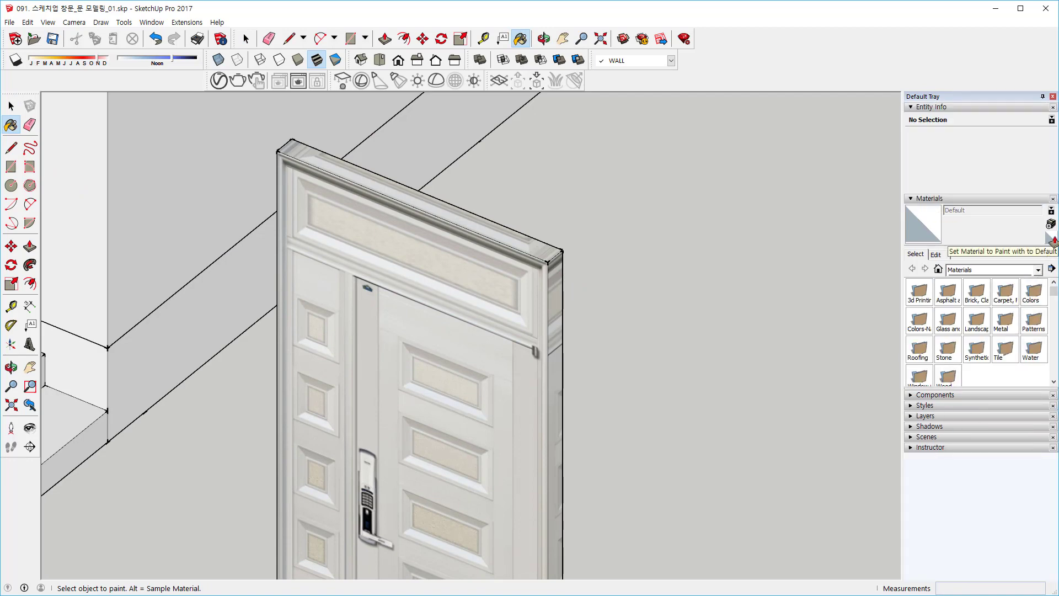
left_click(1052, 240)
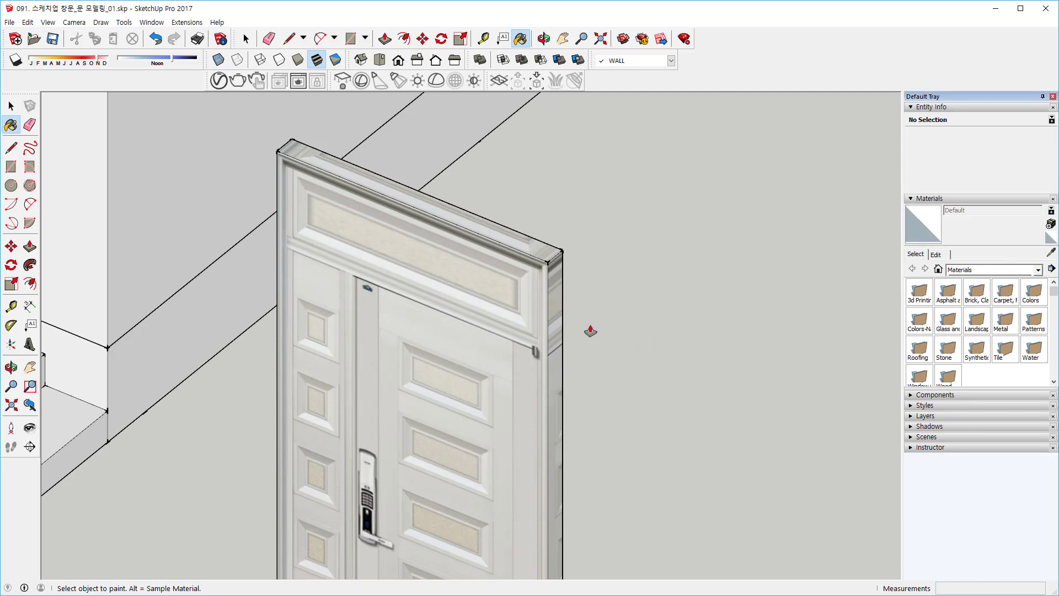
left_click(548, 269)
middle_click_drag(485, 272, 293, 339)
left_click(240, 317)
mouse_move(336, 237)
middle_mouse_down()
mouse_move(409, 289)
mouse_move(430, 262)
mouse_move(416, 432)
mouse_move(369, 501)
mouse_move(374, 478)
middle_mouse_up()
scroll(472, 375, "down", 4)
mouse_move(554, 253)
middle_mouse_down()
mouse_move(499, 290)
mouse_move(495, 382)
mouse_move(587, 326)
mouse_move(581, 348)
mouse_move(609, 336)
middle_mouse_up()
Select the complete door panel and make it a group.
key("space")
left_click_drag(473, 192, 622, 428)
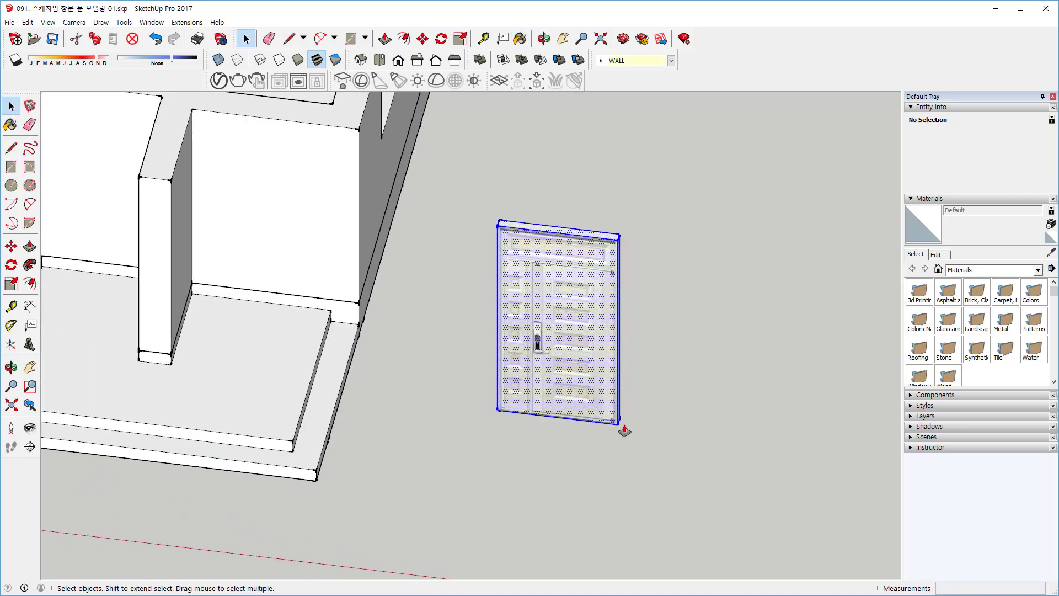
right_click(568, 370)
left_click(605, 464)
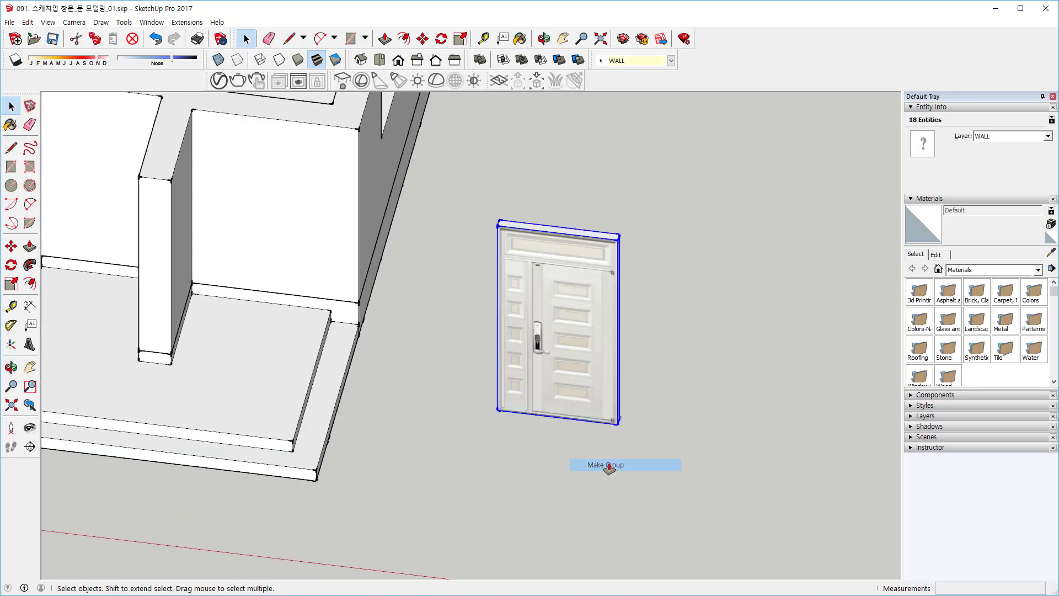
Move the door group by its lower front corner into the entrance opening between the two wall ends.
middle_click_drag(515, 444, 649, 432, "shift")
key("m")
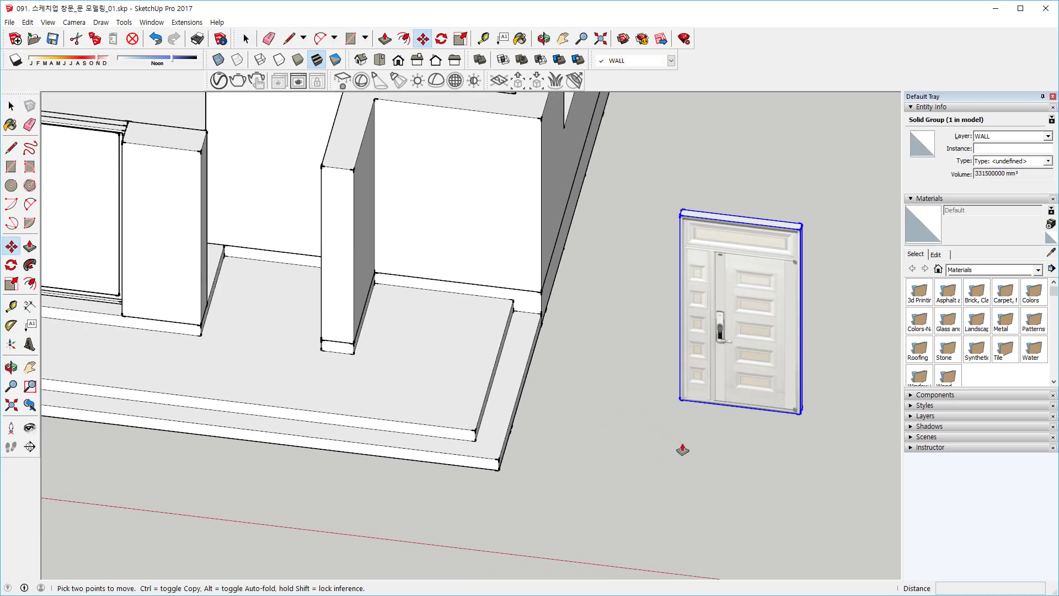
left_click(686, 408)
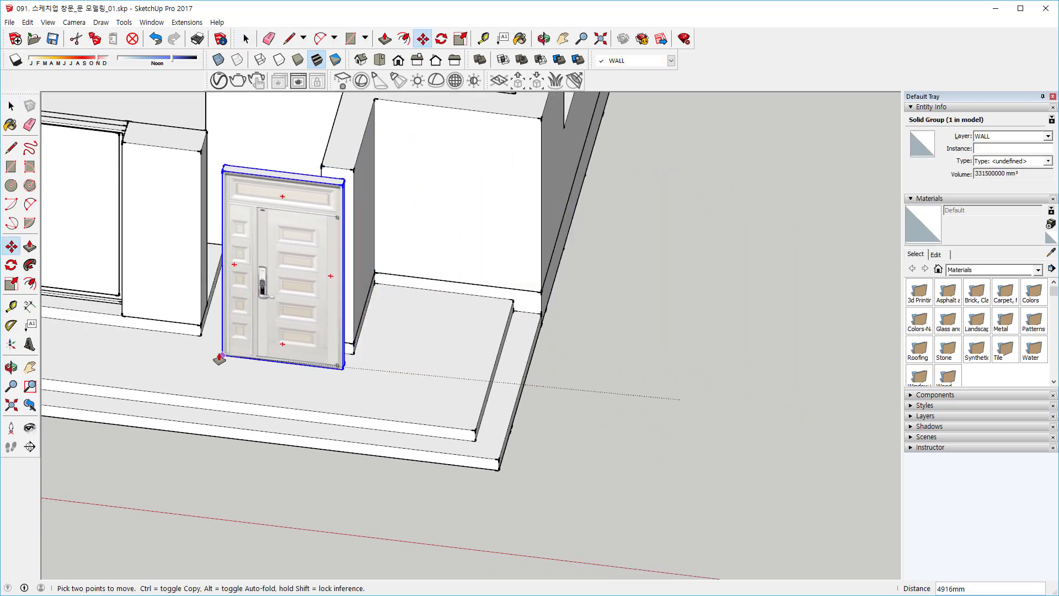
left_click(197, 340)
scroll(283, 278, "down", 1)
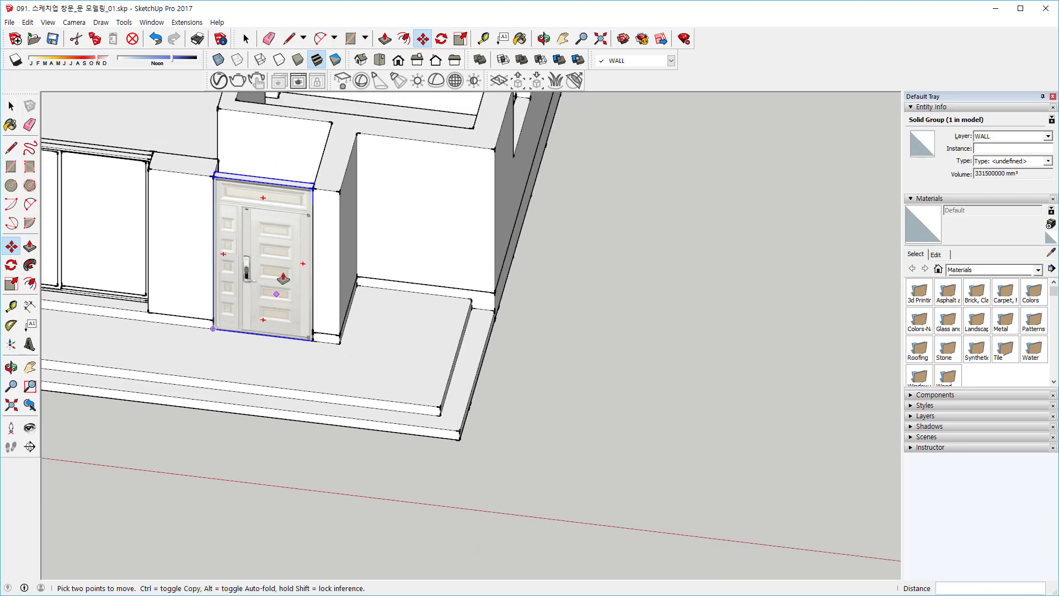
Examine the house interior from above and the inner doorway next to the room's wall end.
middle_click_drag(283, 279, 386, 309)
scroll(496, 226, "up", 3)
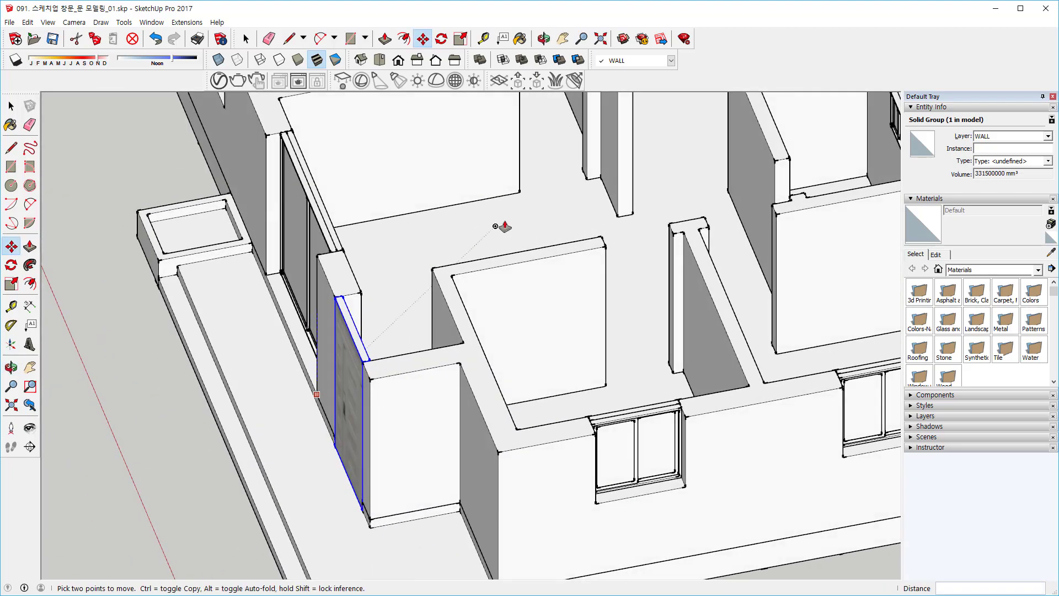
scroll(495, 226, "down", 3)
middle_click_drag(496, 227, 504, 413)
scroll(425, 416, "up", 3)
middle_click_drag(425, 416, 491, 386)
key("space")
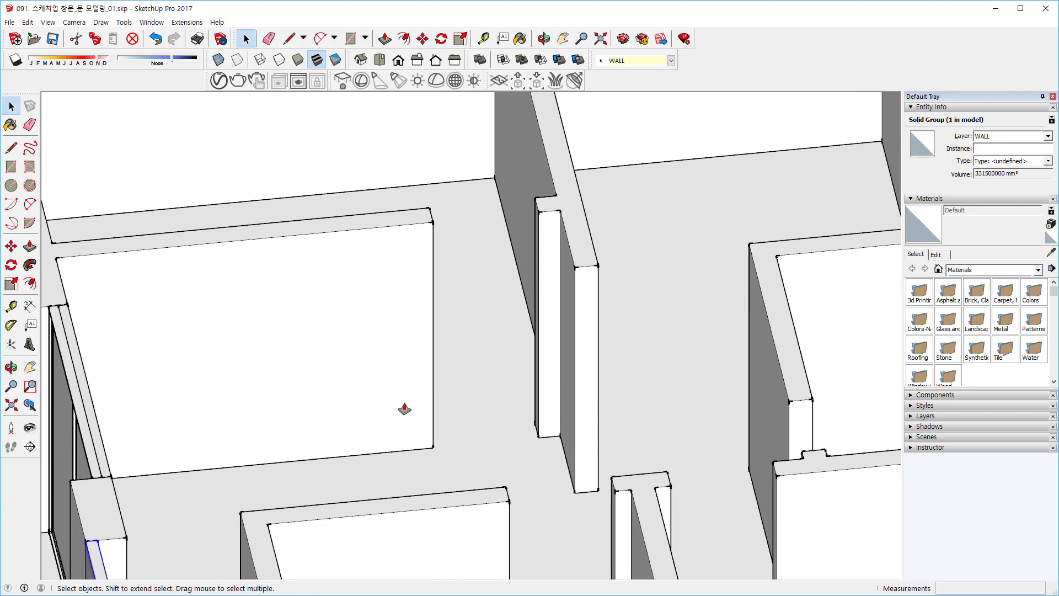
mouse_move(432, 448)
left_mouse_down()
mouse_move(446, 366)
mouse_move(447, 225)
left_mouse_up()
mouse_move(309, 320)
left_mouse_down()
mouse_move(334, 351)
mouse_move(363, 344)
mouse_move(356, 358)
left_mouse_up()
mouse_move(378, 318)
left_mouse_down()
mouse_move(374, 343)
mouse_move(381, 322)
mouse_move(396, 327)
left_mouse_up()
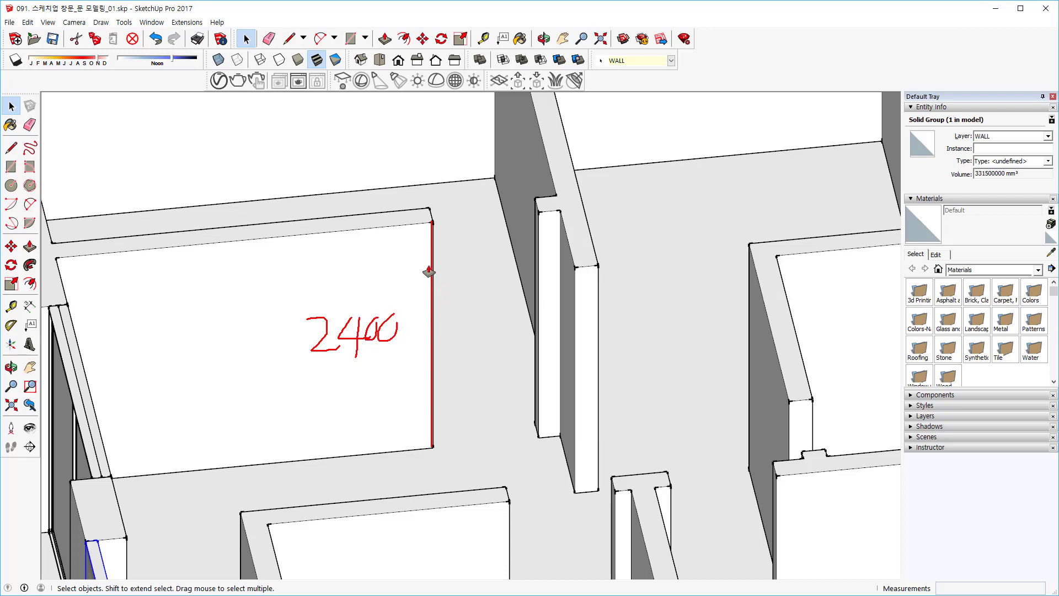
left_click_drag(432, 257, 535, 258, "shift")
mouse_move(553, 298)
left_mouse_down()
mouse_move(581, 315)
mouse_move(631, 295)
left_mouse_up()
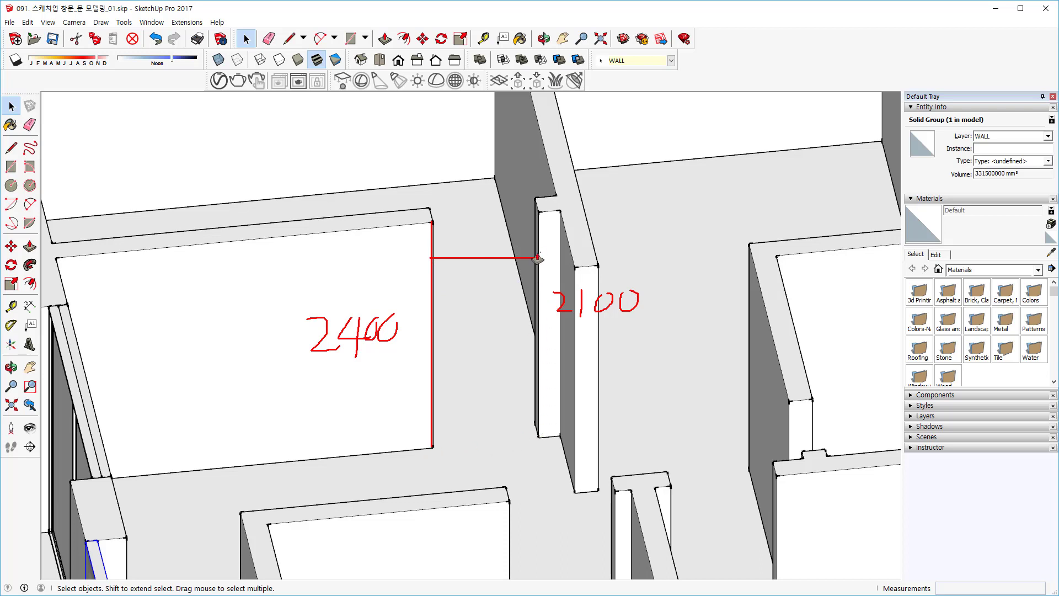
key("e")
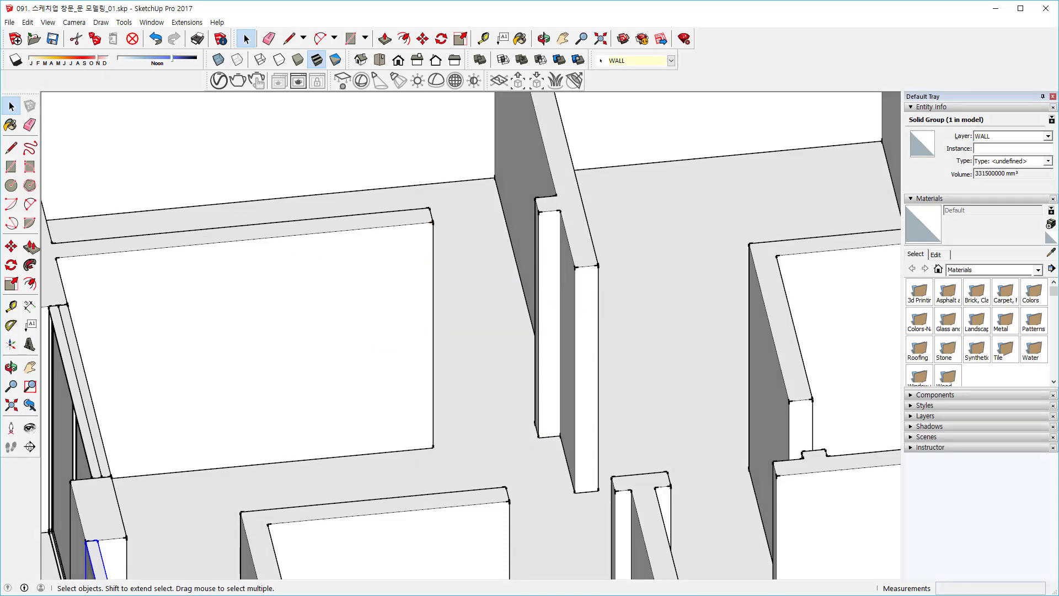
Draw a 2100 × 900 mm rectangle across the inner doorway, starting from the lower corner of the room's wall end.
left_click(11, 166)
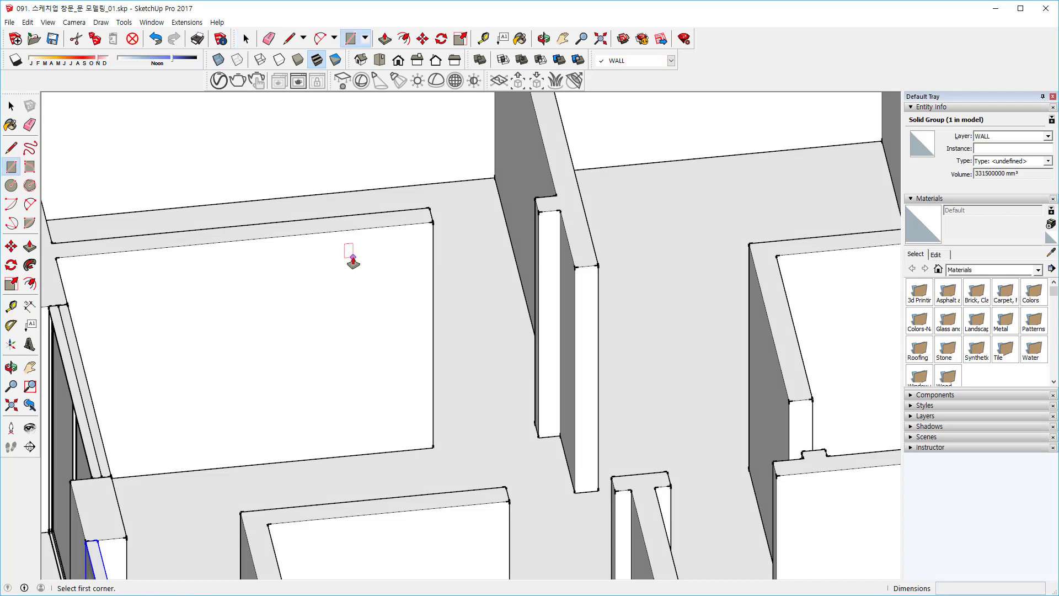
left_click(433, 448)
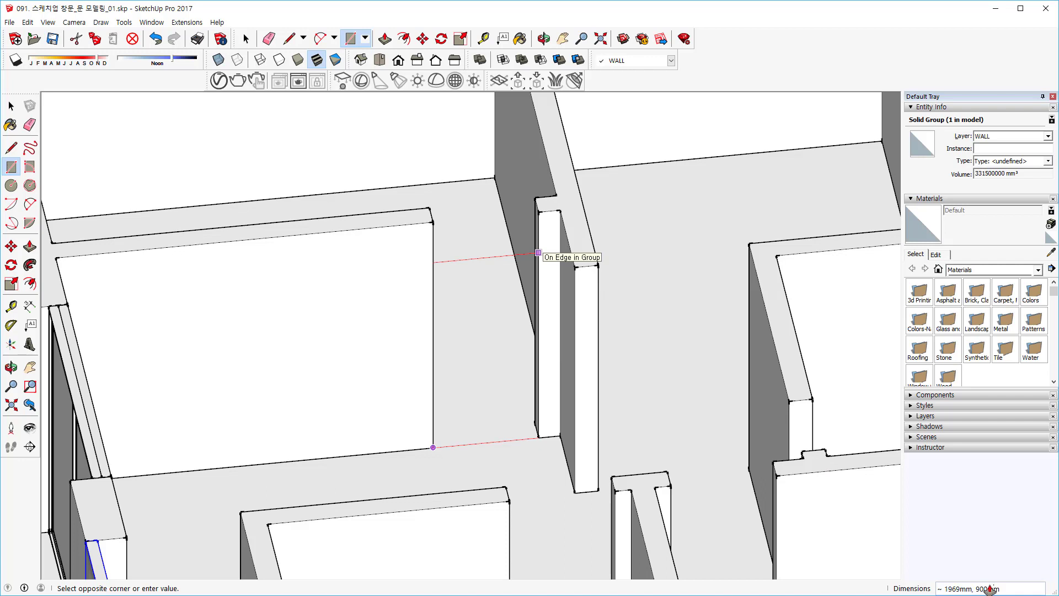
mouse_move(933, 546)
left_mouse_down()
mouse_move(927, 564)
mouse_move(942, 546)
mouse_move(973, 568)
mouse_move(1022, 549)
left_mouse_up()
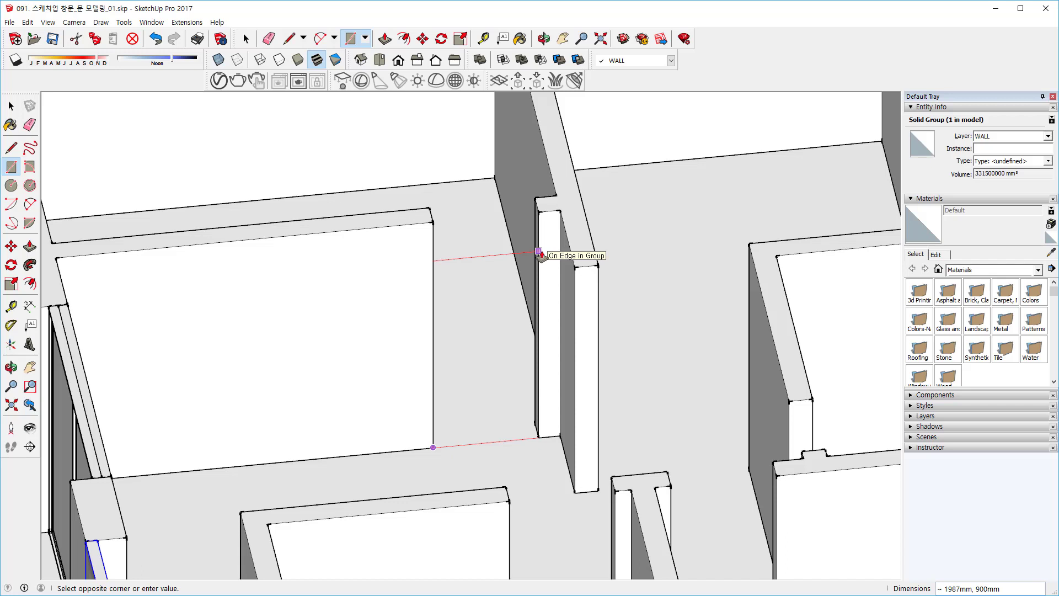
type("2100,900")
key("Return")
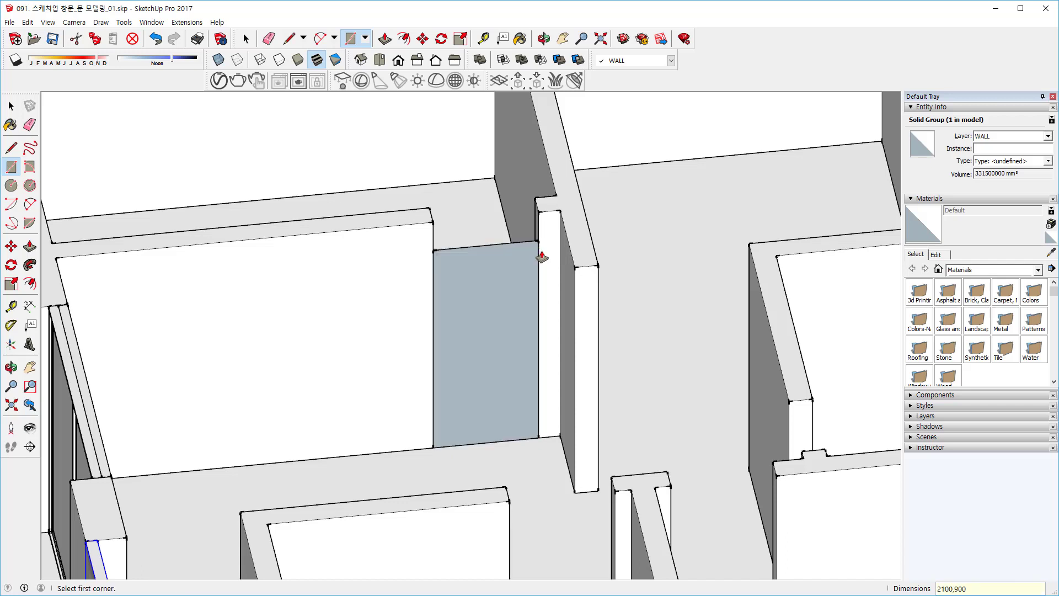
Select the new door rectangle with its edges and move it by its lower corner to the open ground outside the house.
scroll(542, 257, "down", 3)
middle_click_drag(440, 286, 598, 279)
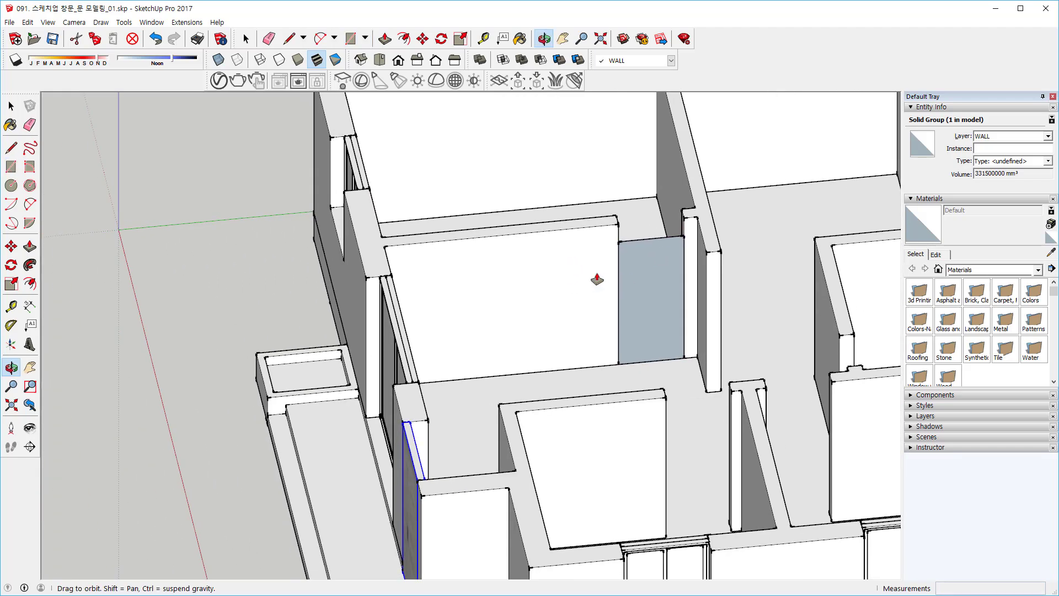
key("space")
double_click(650, 298)
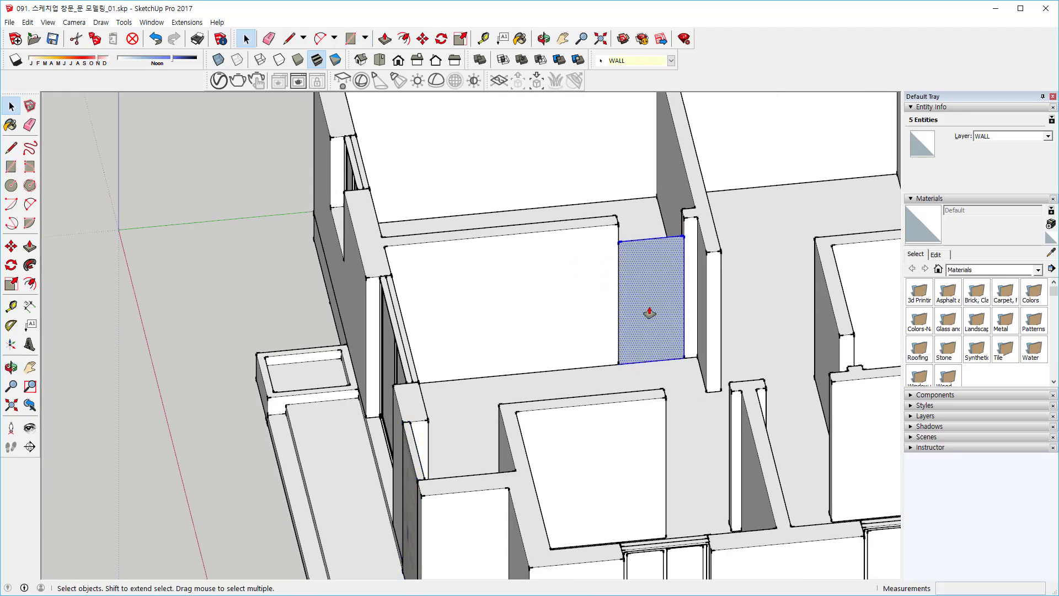
key("m")
left_click(620, 365)
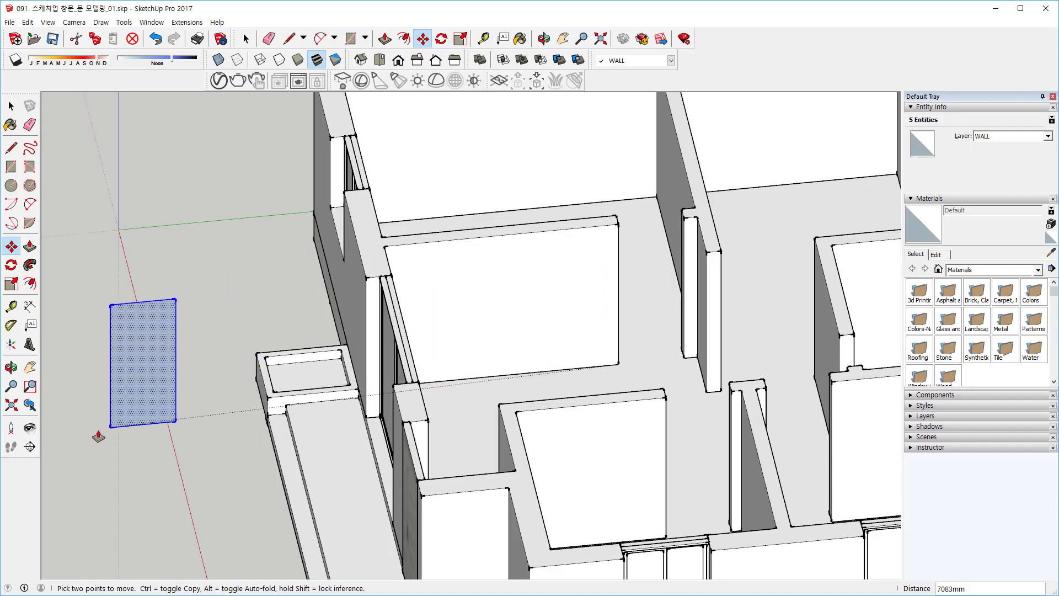
left_click(98, 414)
Import 방문.JPG as a texture and apply it to the door rectangle, starting at its lower corner and scaling it to the full width.
middle_click_drag(133, 415, 541, 354)
scroll(638, 371, "up", 2)
scroll(556, 368, "up", 2)
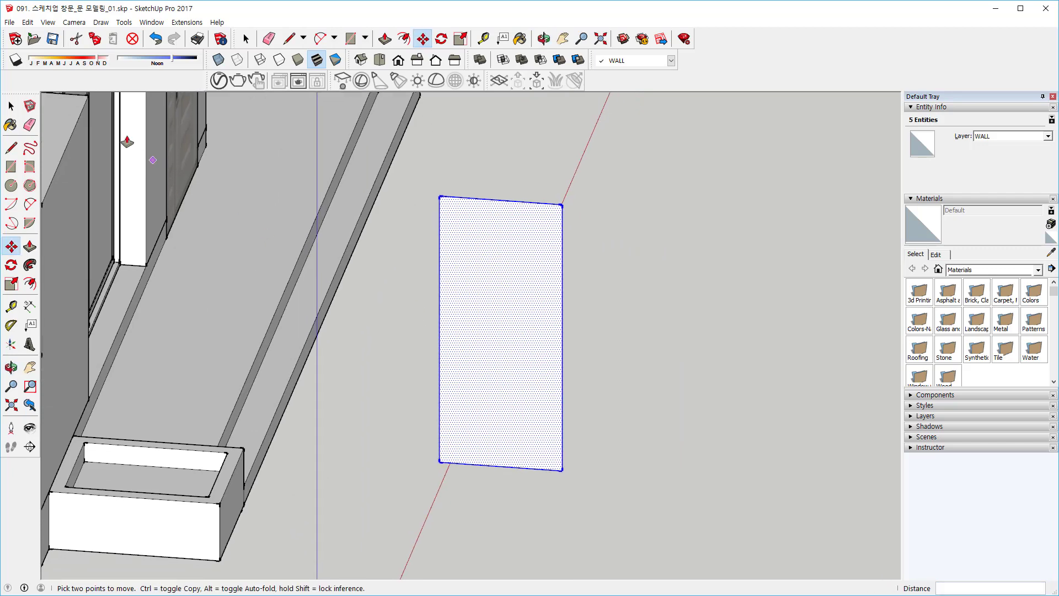
left_click(28, 22)
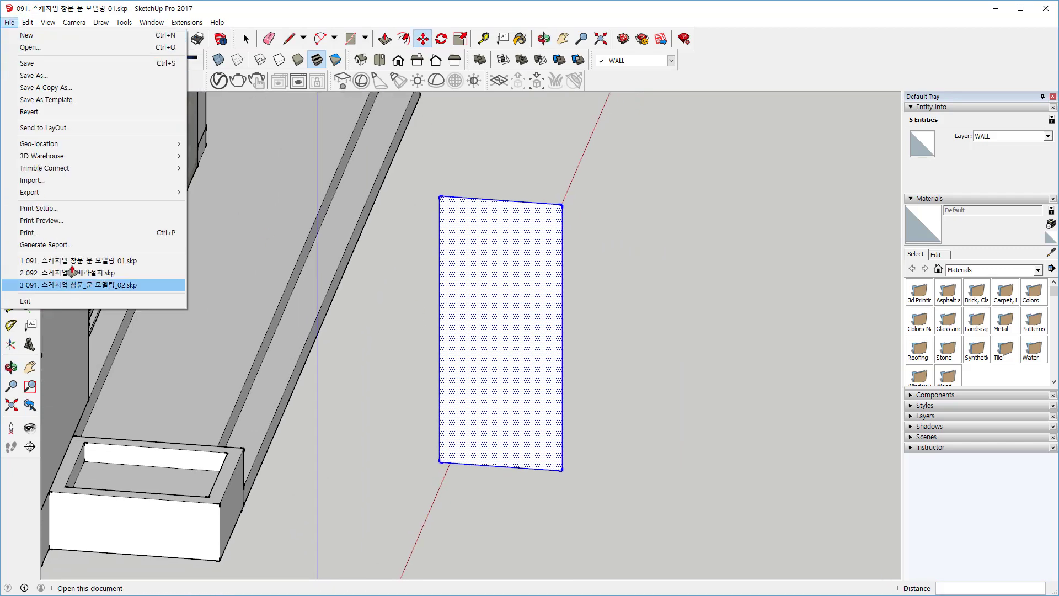
left_click(33, 181)
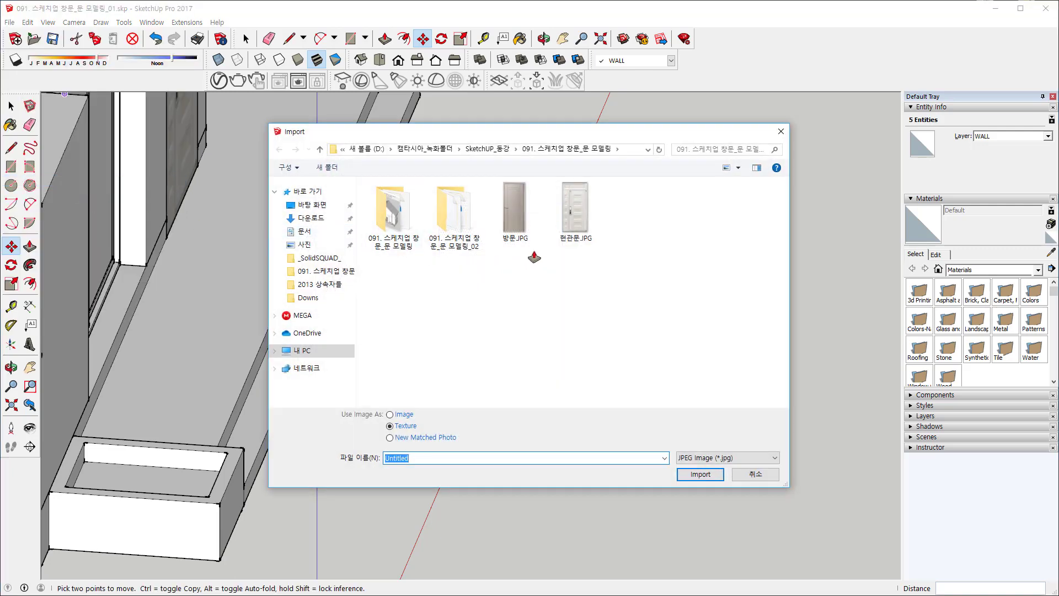
left_click(525, 234)
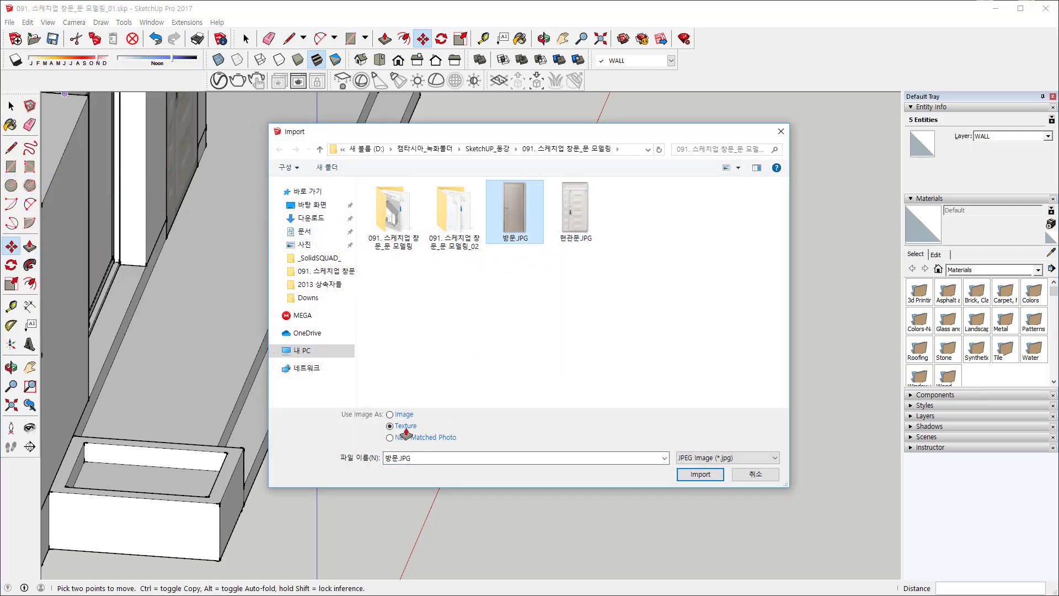
left_click(700, 473)
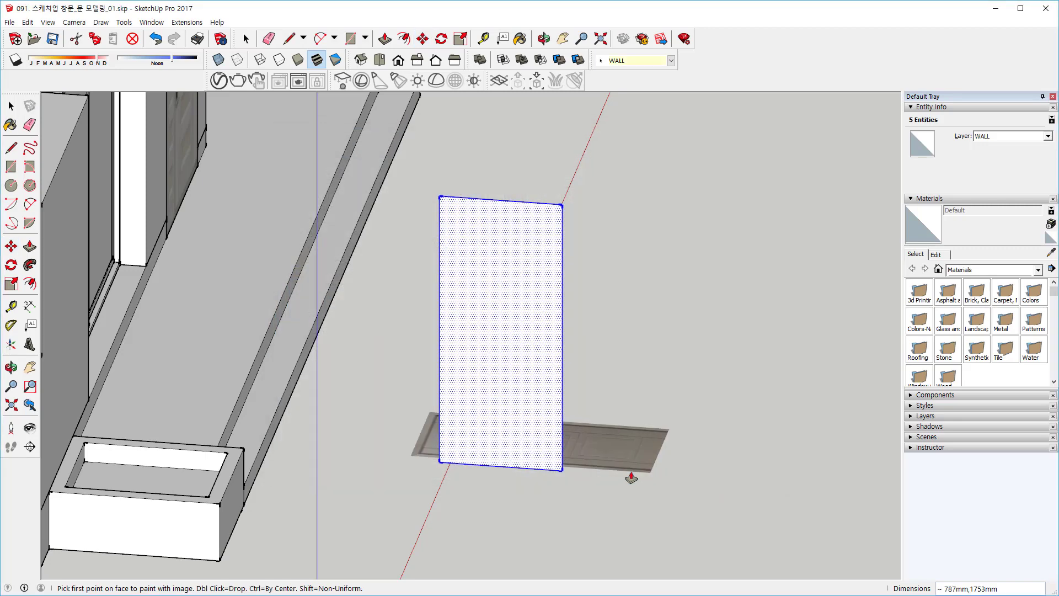
left_click(439, 462)
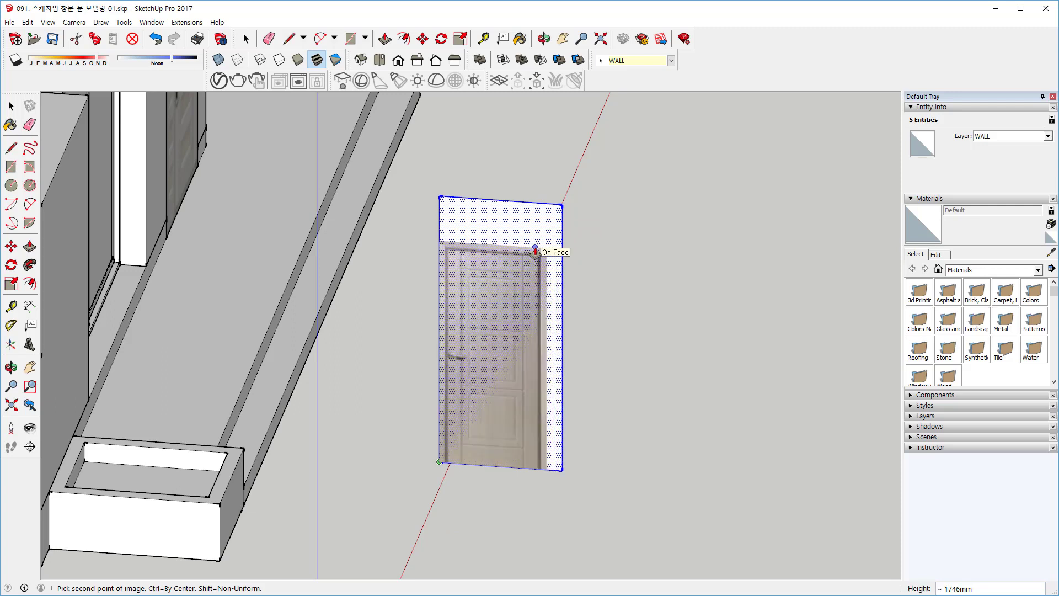
left_click(562, 235)
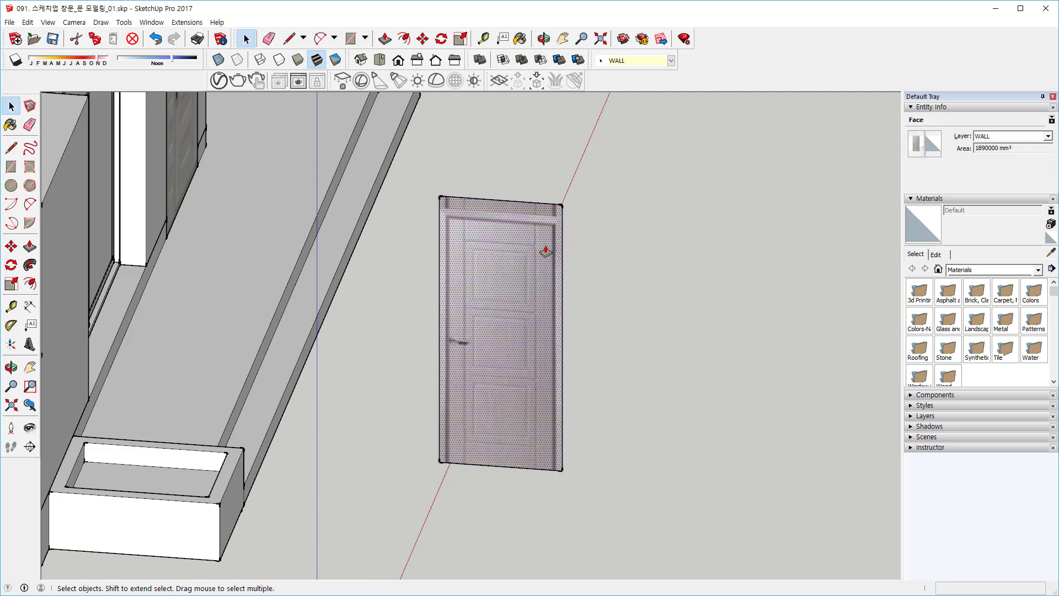
Reposition the door texture so the upper edge of the image meets the upper edge of the face.
middle_click_drag(524, 250, 571, 259, "shift")
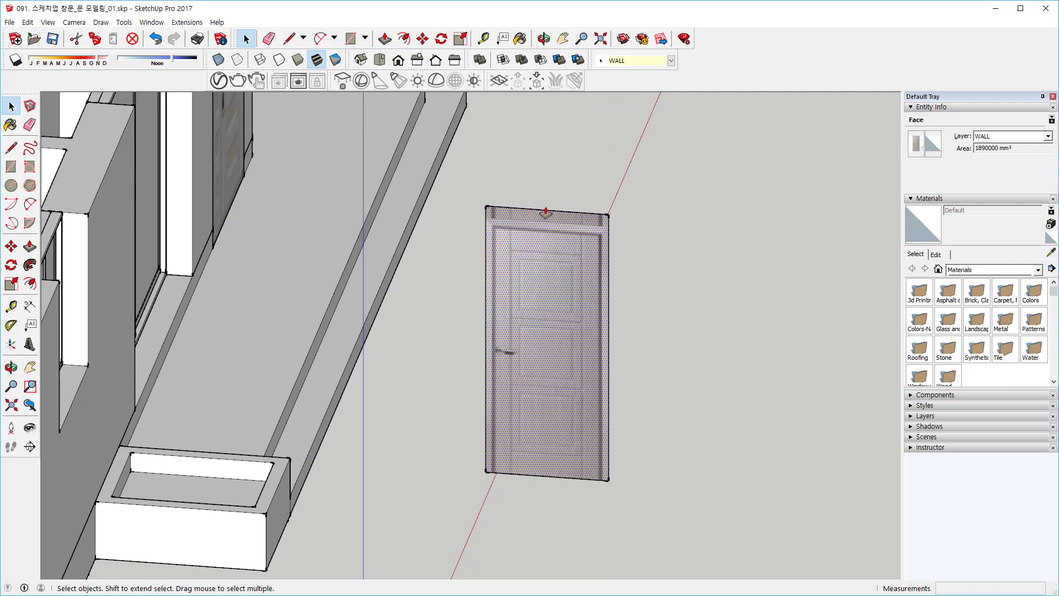
right_click(538, 277)
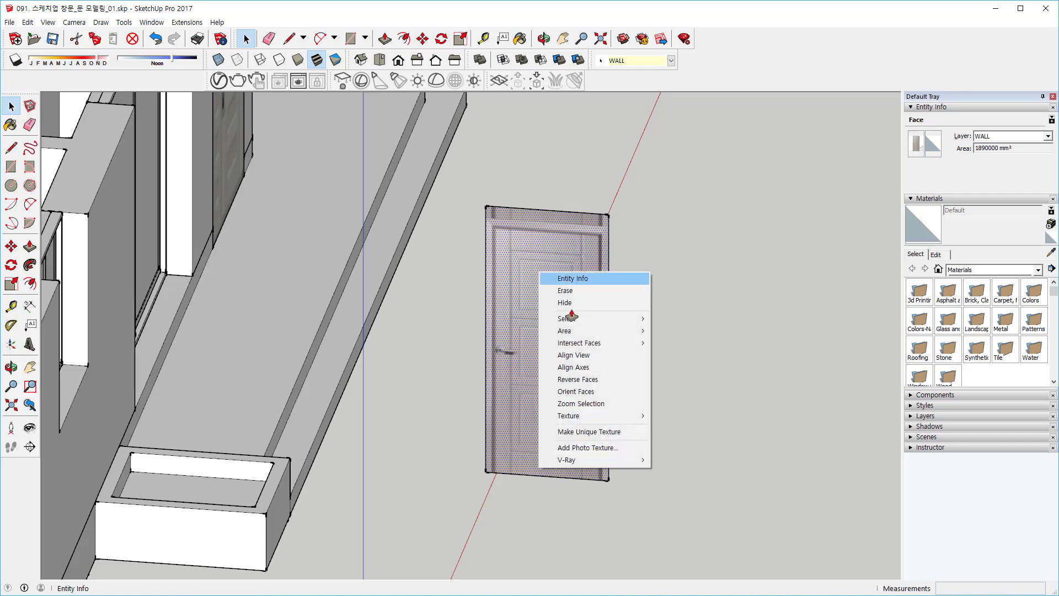
mouse_move(610, 416)
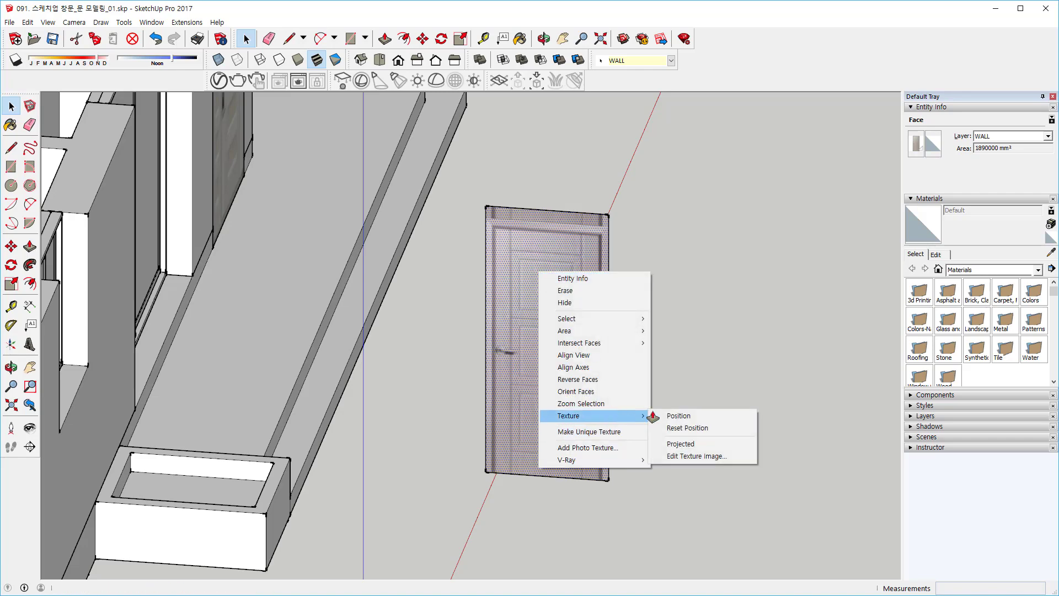
left_click(696, 415)
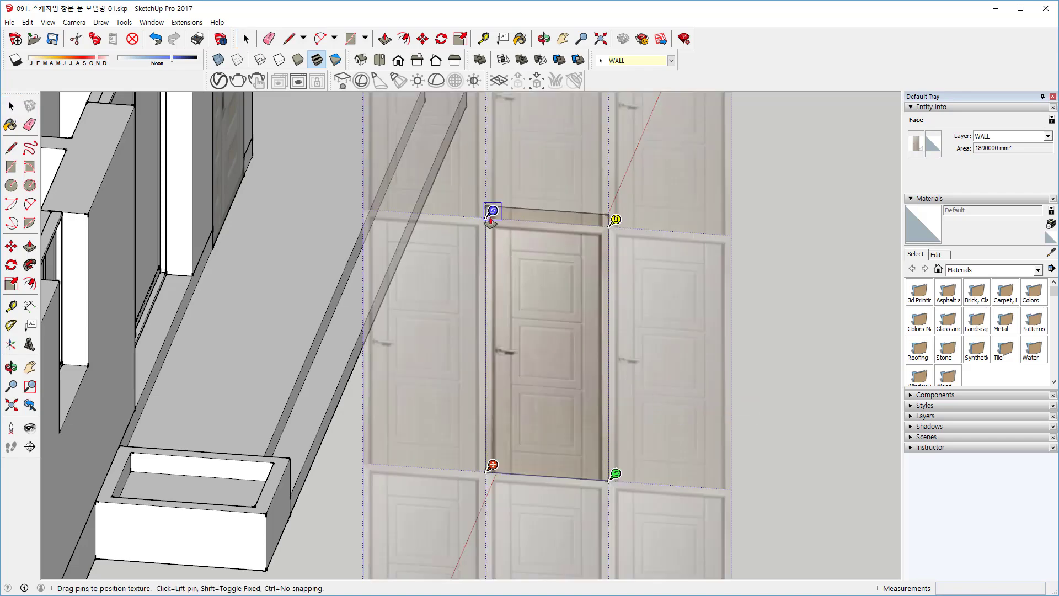
mouse_move(491, 222)
left_mouse_down()
mouse_move(491, 160)
mouse_move(489, 208)
left_mouse_up()
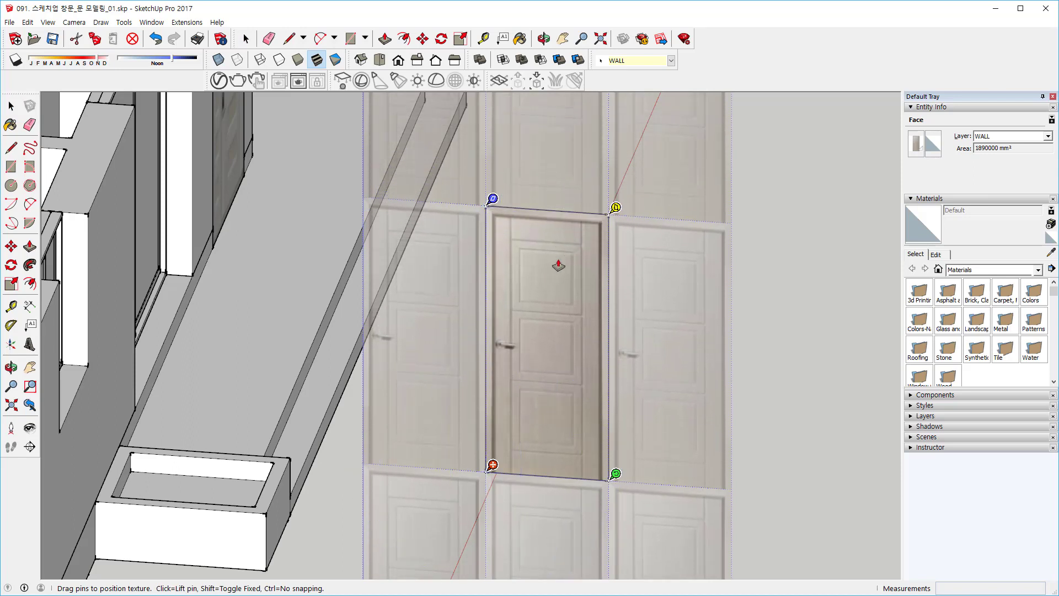
left_click(11, 106)
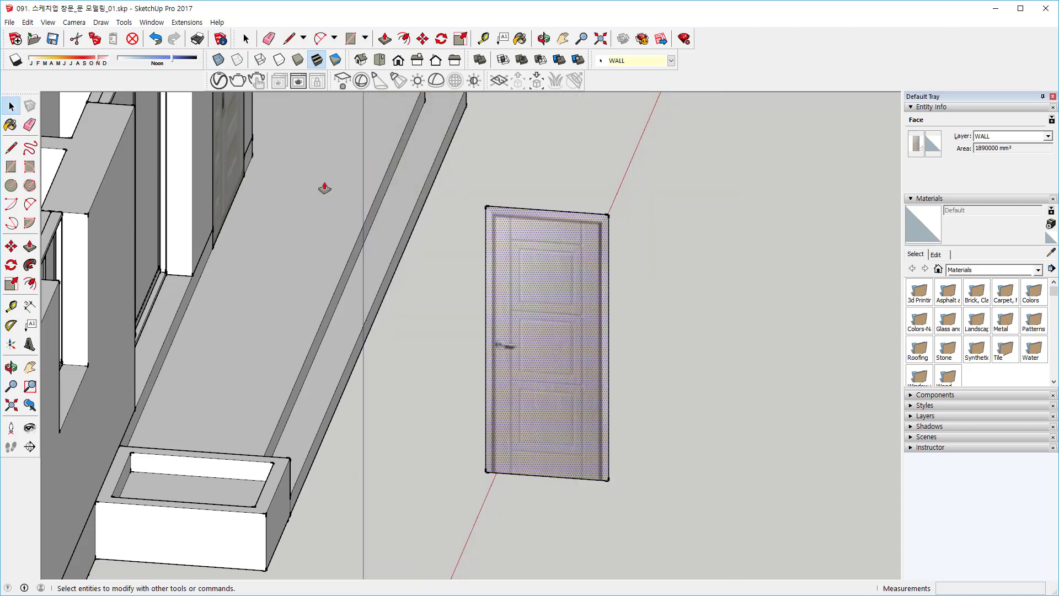
Trace the door leaf inside the pictured frame with a rectangle of about 799 × 2028 mm, starting on the face's bottom edge.
middle_click_drag(588, 260, 564, 290)
scroll(558, 289, "up", 2)
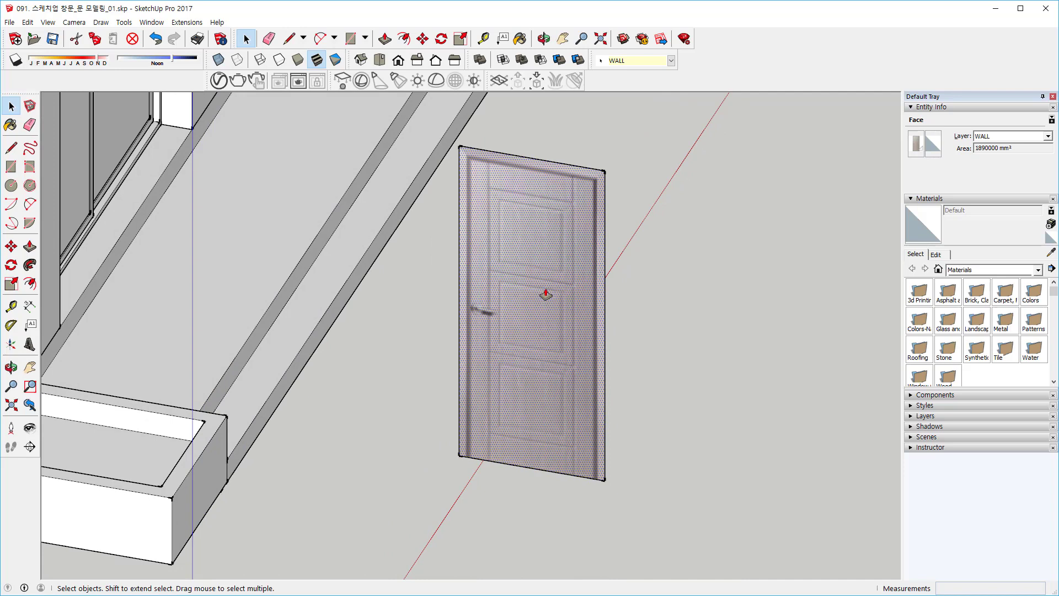
left_click(11, 166)
scroll(471, 477, "up", 5)
scroll(472, 465, "up", 5)
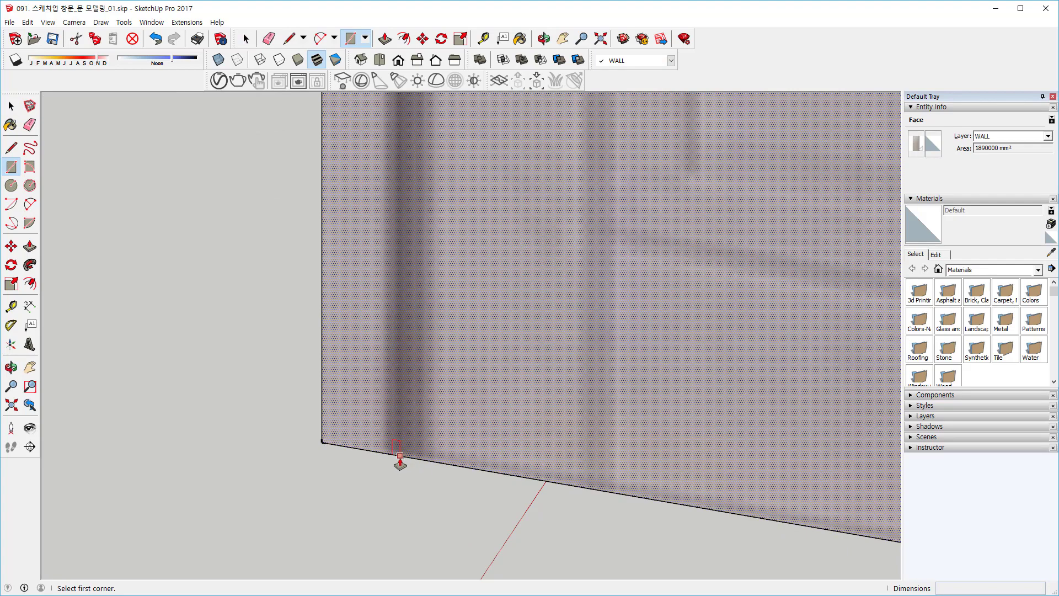
left_click(400, 457)
scroll(408, 430, "down", 5)
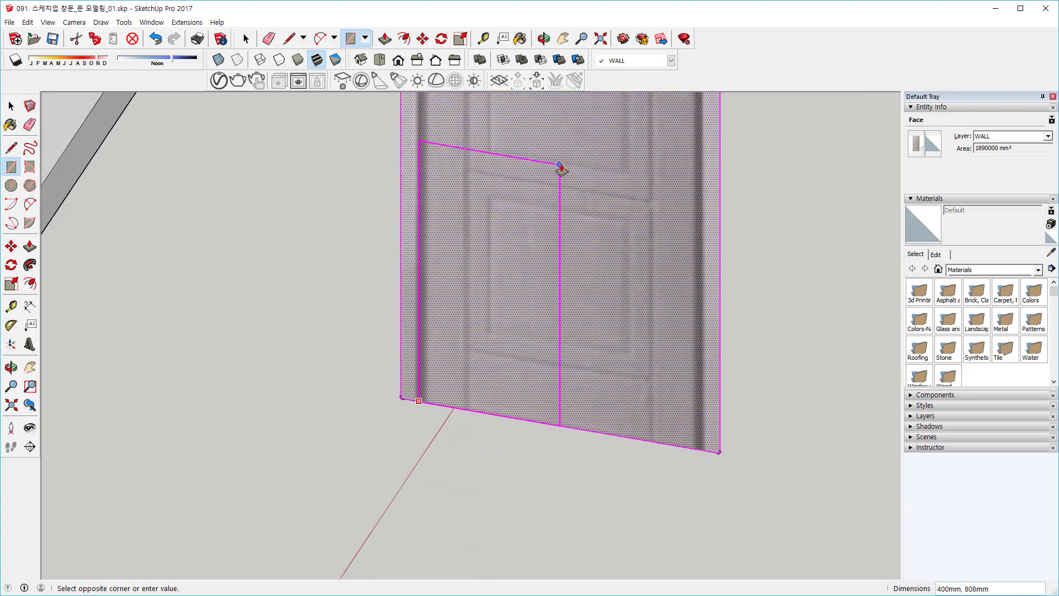
middle_click_drag(559, 165, 573, 216)
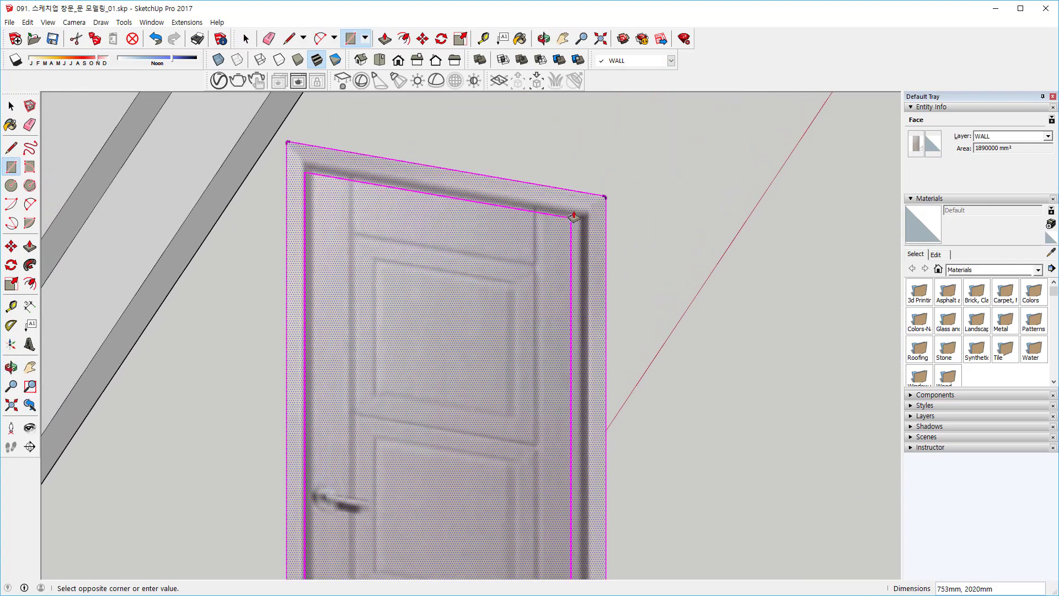
scroll(574, 217, "up", 5)
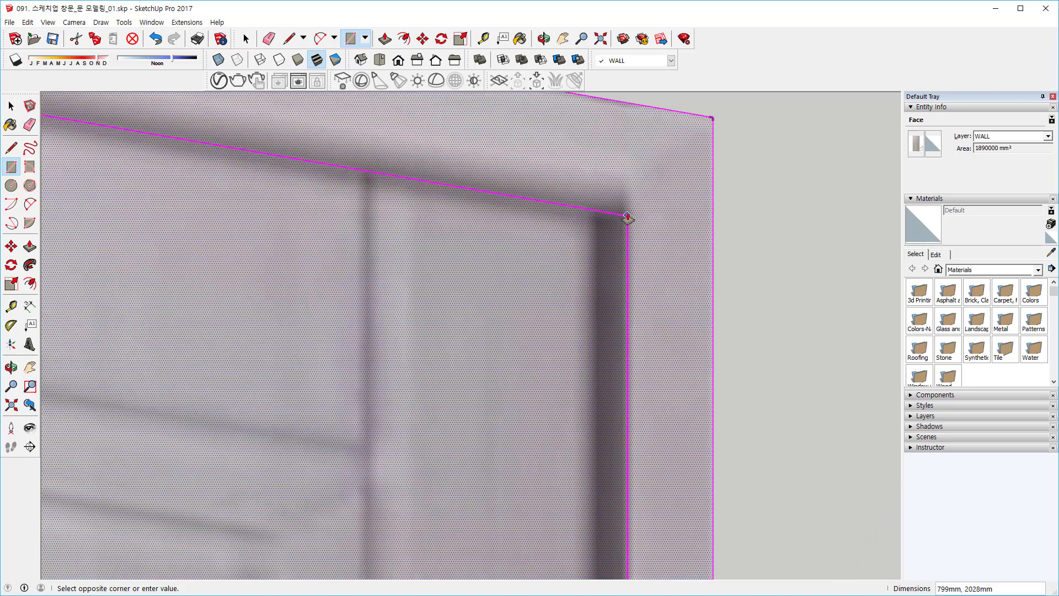
left_click(627, 215)
scroll(623, 215, "down", 5)
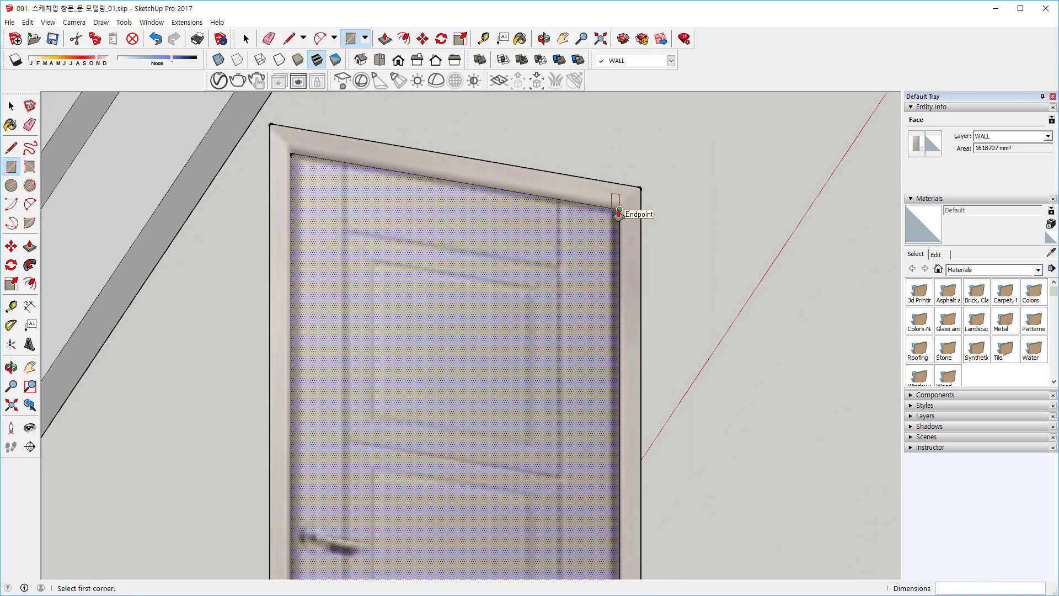
Push the door leaf face 20 mm back behind the surrounding frame.
scroll(525, 307, "down", 3)
middle_click_drag(525, 307, 539, 284)
scroll(545, 259, "up", 4)
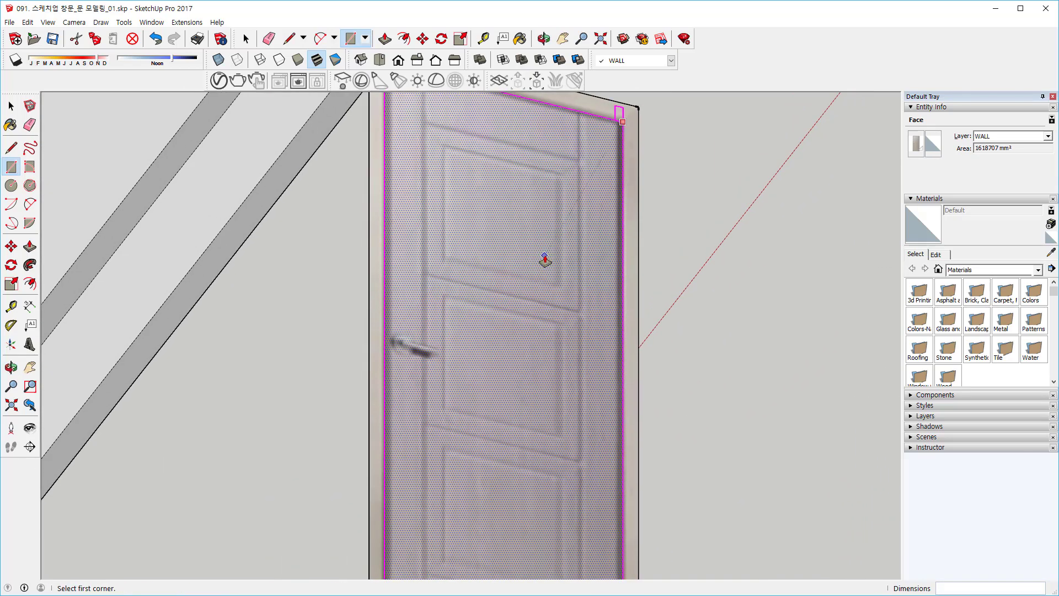
scroll(545, 260, "down", 3)
middle_click_drag(580, 229, 562, 244, "shift")
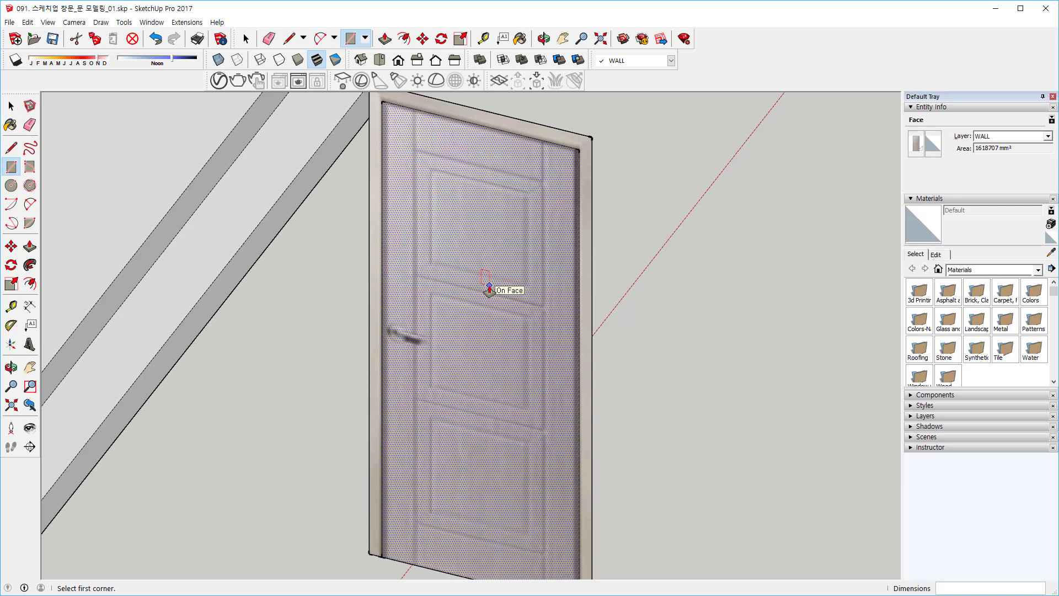
key("p")
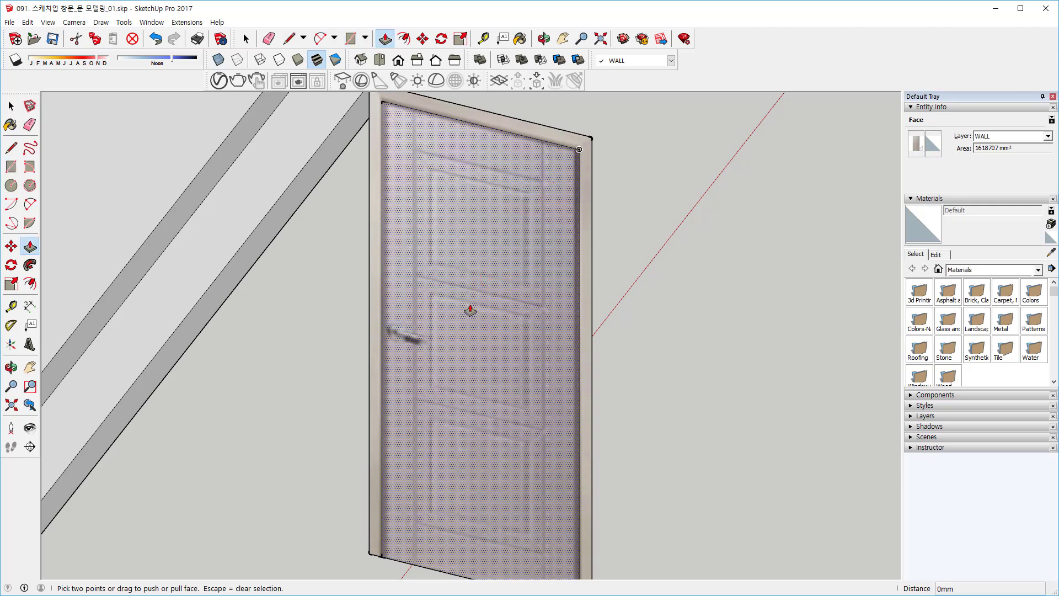
left_click(470, 310)
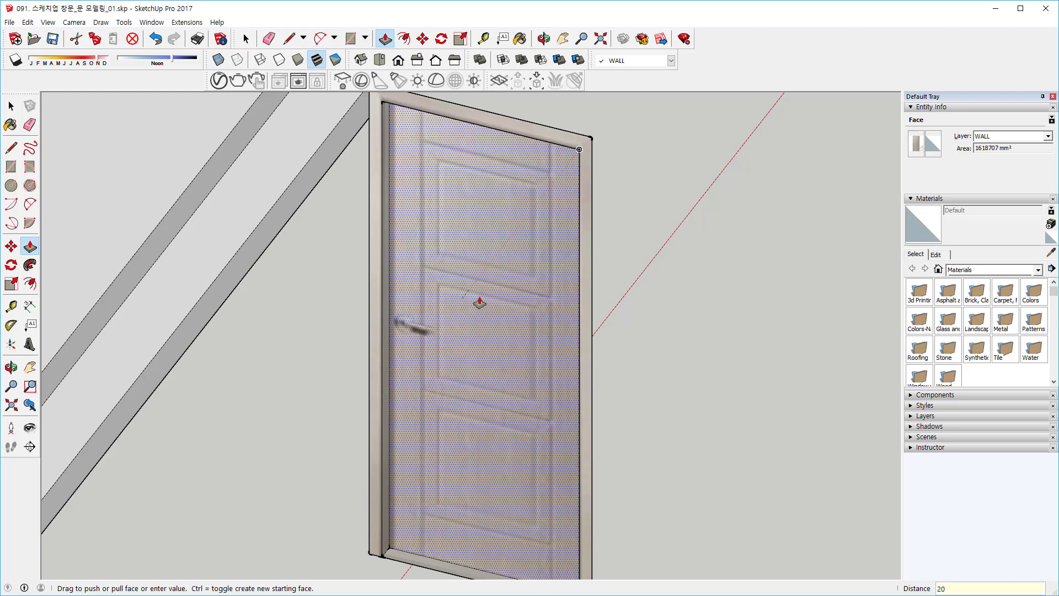
type("20")
key("Return")
Draw a circle of about 39 mm radius over the handle's round base plate pictured on the door leaf.
middle_click_drag(440, 428, 473, 448)
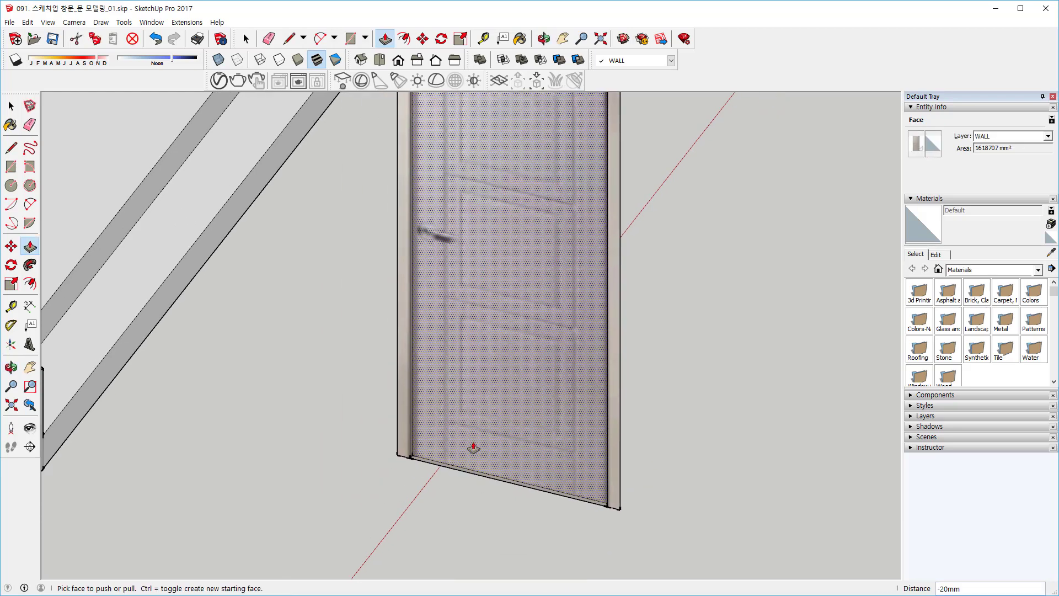
scroll(473, 448, "up", 5)
key("e")
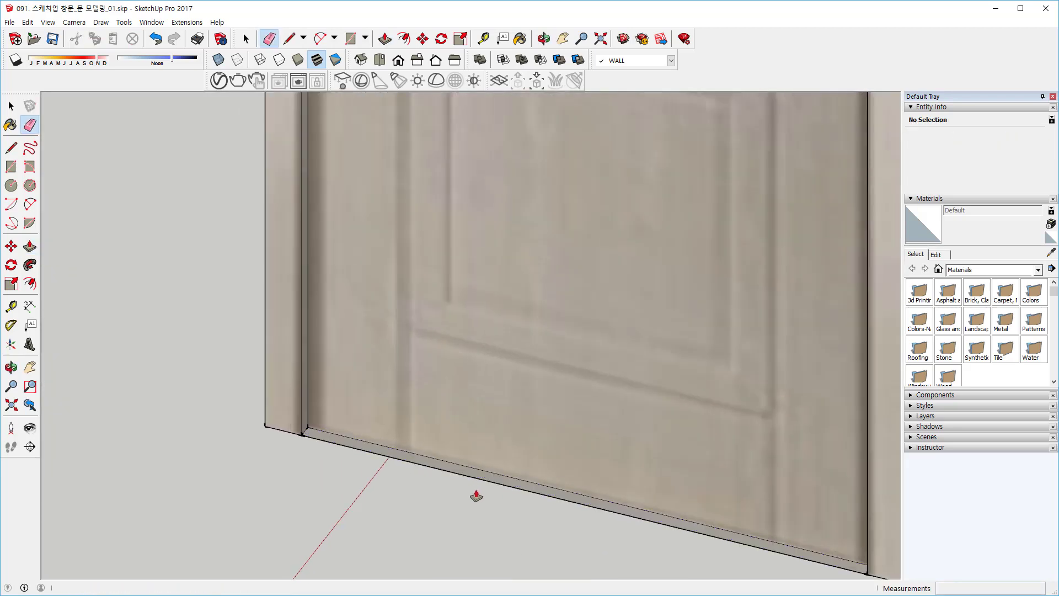
mouse_move(473, 504)
middle_mouse_down()
mouse_move(462, 295)
mouse_move(468, 458)
mouse_move(523, 286)
mouse_move(421, 267)
mouse_move(463, 397)
mouse_move(469, 339)
middle_mouse_up()
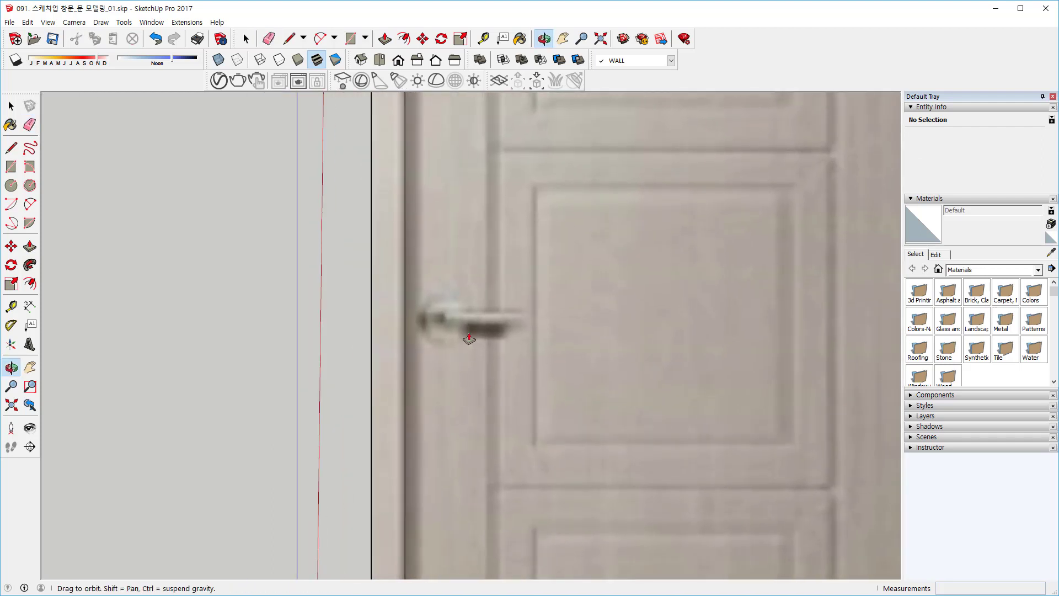
scroll(453, 313, "up", 5)
mouse_move(481, 374)
middle_mouse_down()
mouse_move(489, 385)
mouse_move(469, 396)
middle_mouse_up()
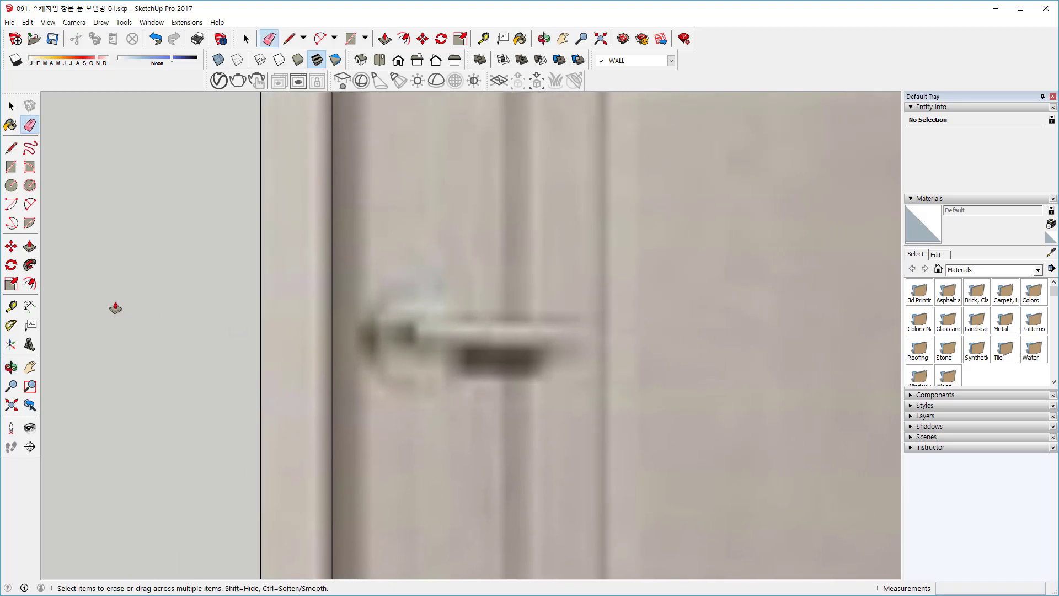
left_click(11, 185)
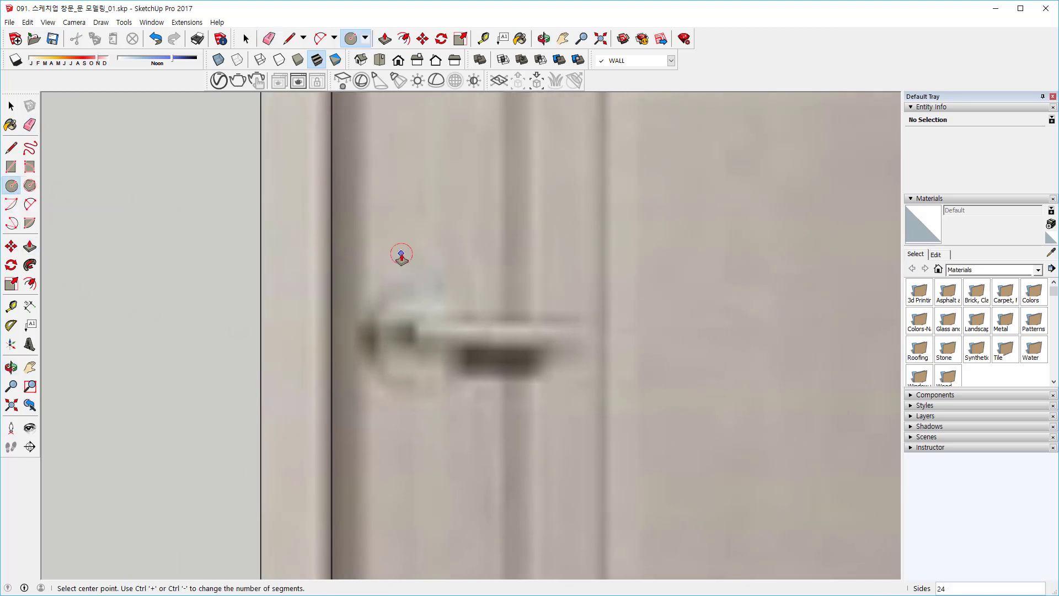
left_click(422, 338)
left_click(447, 298)
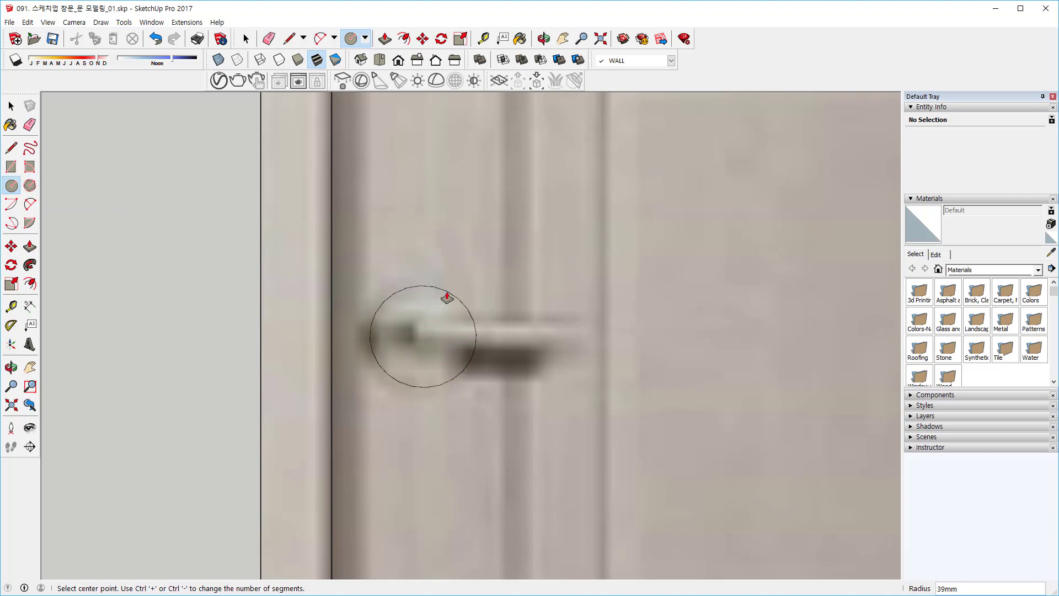
Trace the handle lever with a rectangle of about 114 × 21 mm, starting at the circle's centre line.
middle_click_drag(515, 336, 452, 338, "shift")
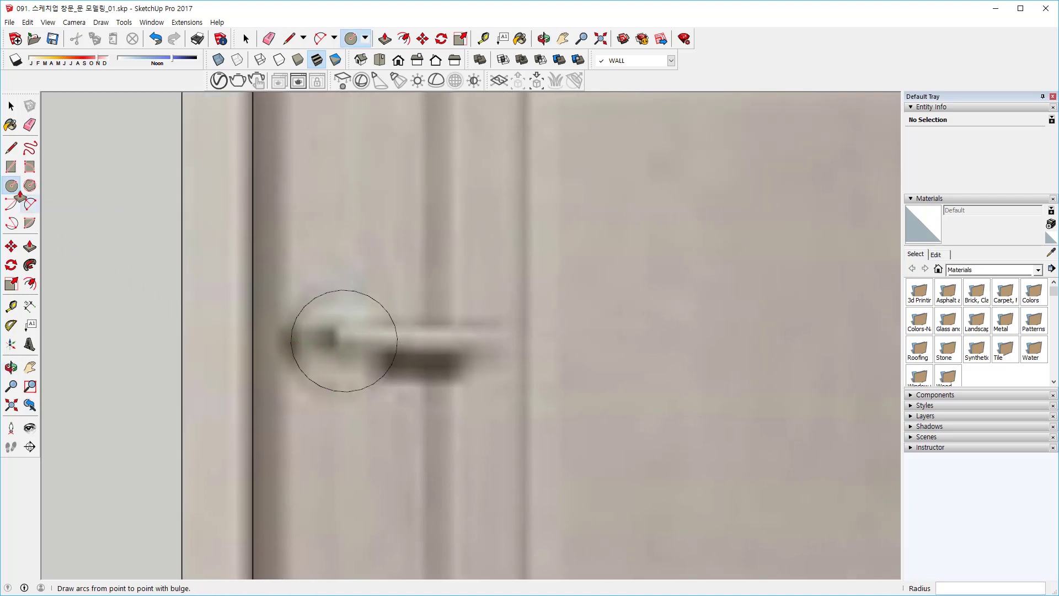
left_click(11, 166)
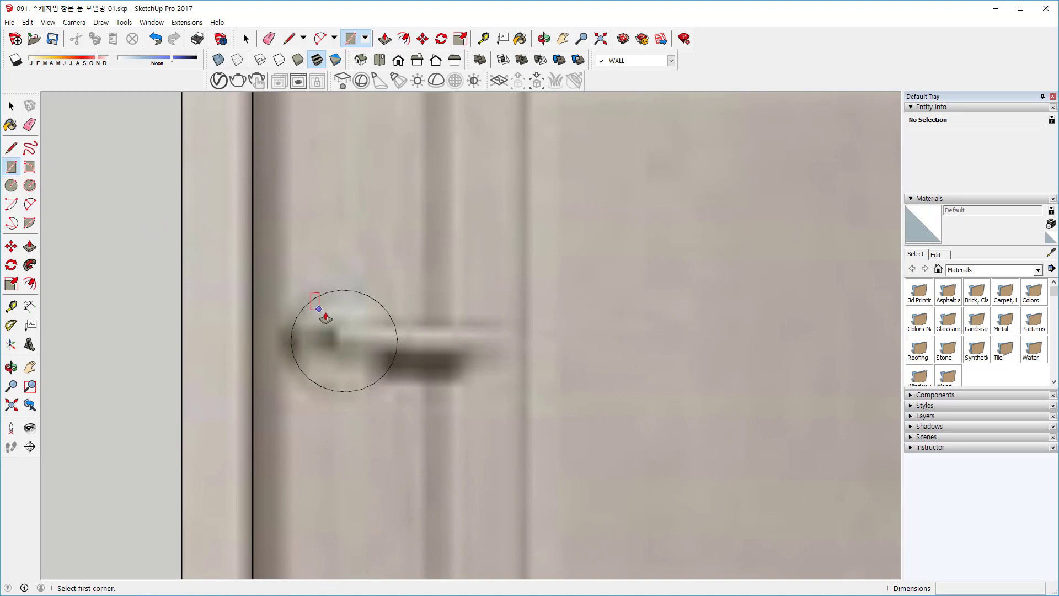
left_click(344, 340)
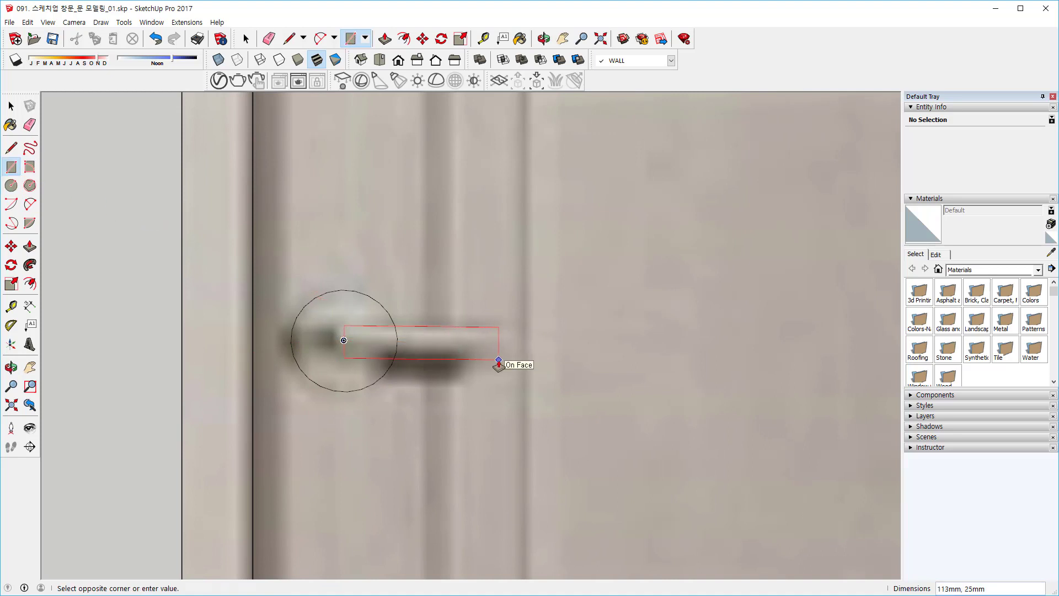
scroll(493, 363, "up", 3)
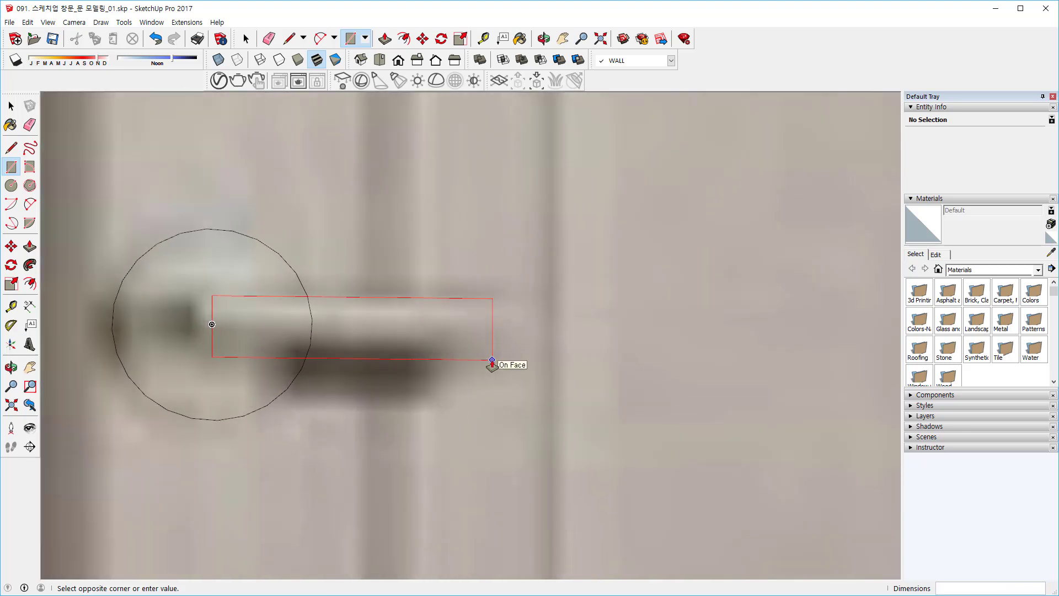
left_click(504, 350)
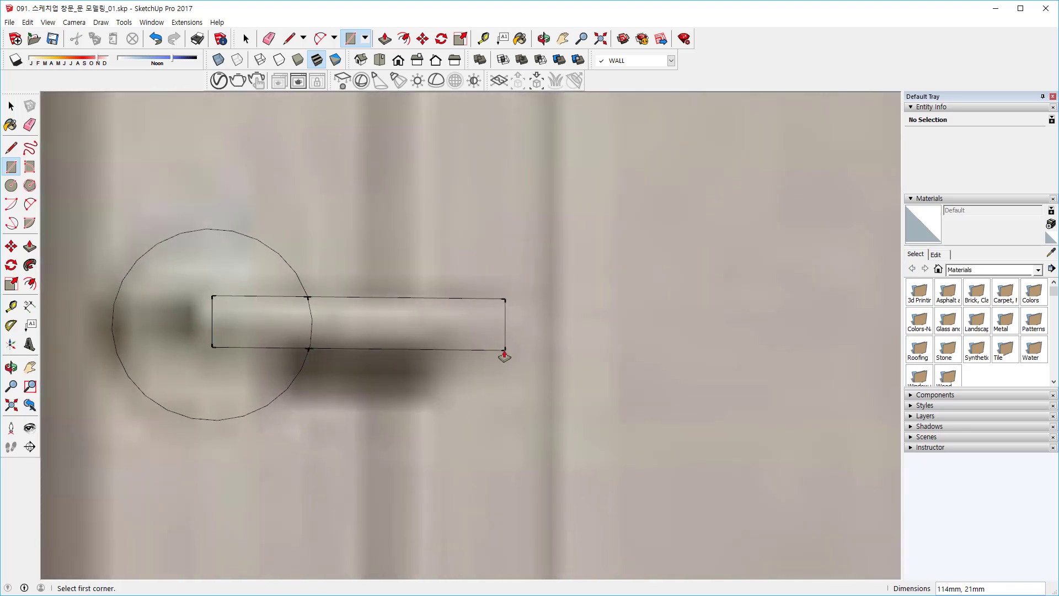
Draw a small circle centred on the midpoint of the lever's inner short edge, reaching its corner.
scroll(468, 345, "down", 3)
middle_click_drag(287, 346, 418, 330, "shift")
scroll(398, 317, "up", 3)
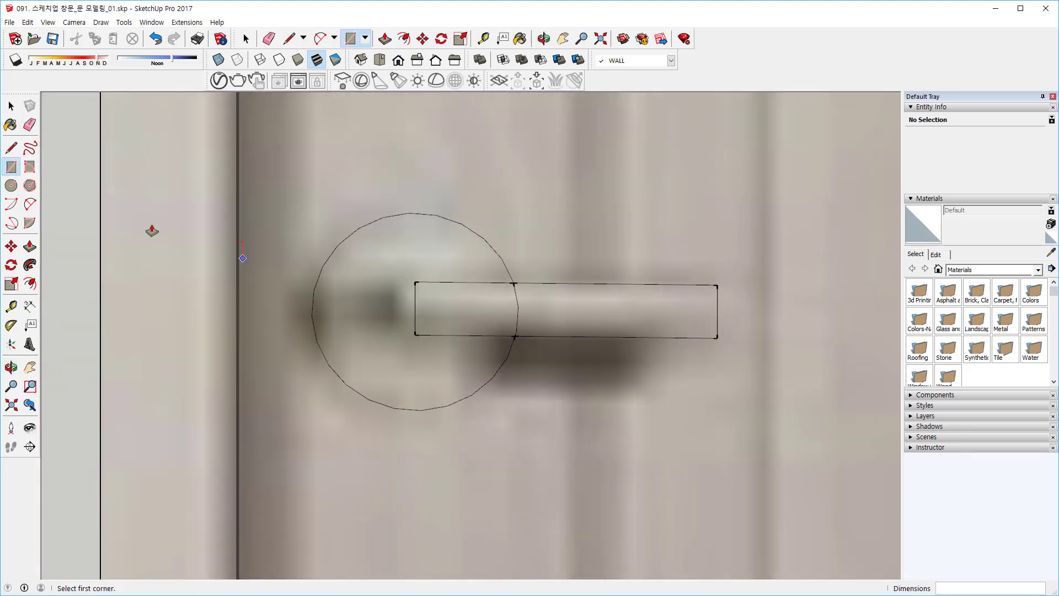
left_click(10, 186)
left_click(415, 309)
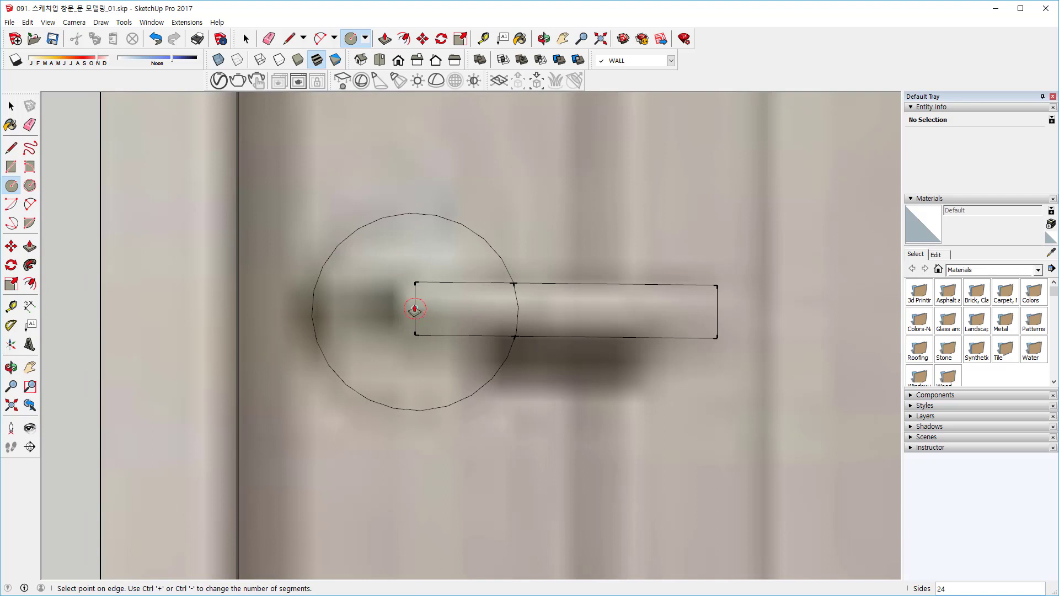
left_click(415, 282)
Erase the overlapping lines inside the lever outline so it becomes one face with a rounded inner end.
middle_click_drag(521, 303, 474, 323)
left_click(30, 125)
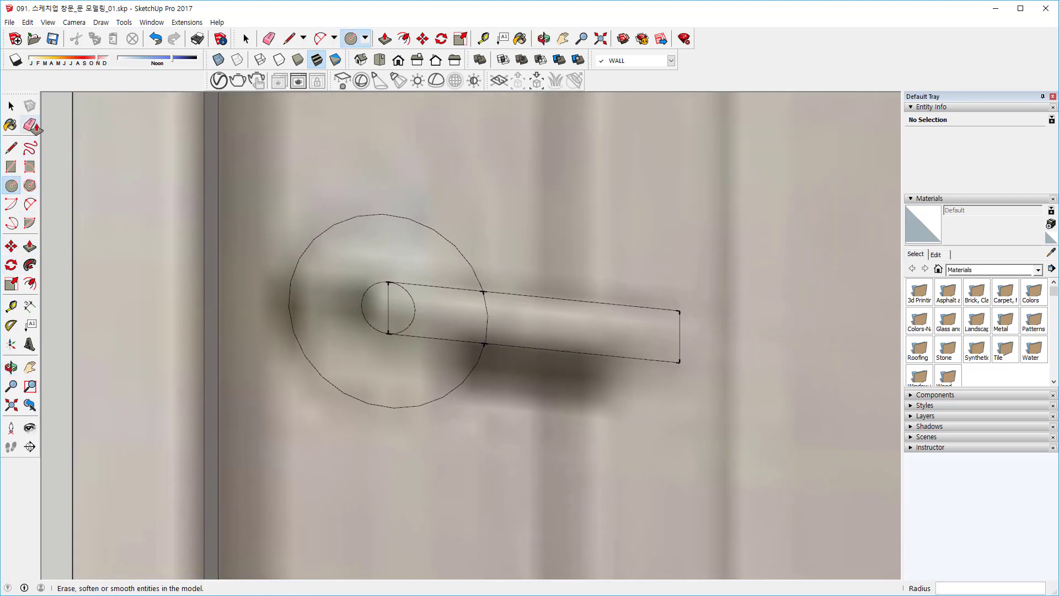
mouse_move(484, 309)
left_mouse_down()
mouse_move(469, 317)
mouse_move(394, 310)
mouse_move(425, 314)
left_mouse_up()
scroll(423, 310, "down", 3)
Pull the lever face out about 25 mm and the surrounding round base plate out about 11 mm.
mouse_move(421, 308)
middle_mouse_down()
mouse_move(532, 289)
mouse_move(440, 314)
mouse_move(131, 231)
middle_mouse_up()
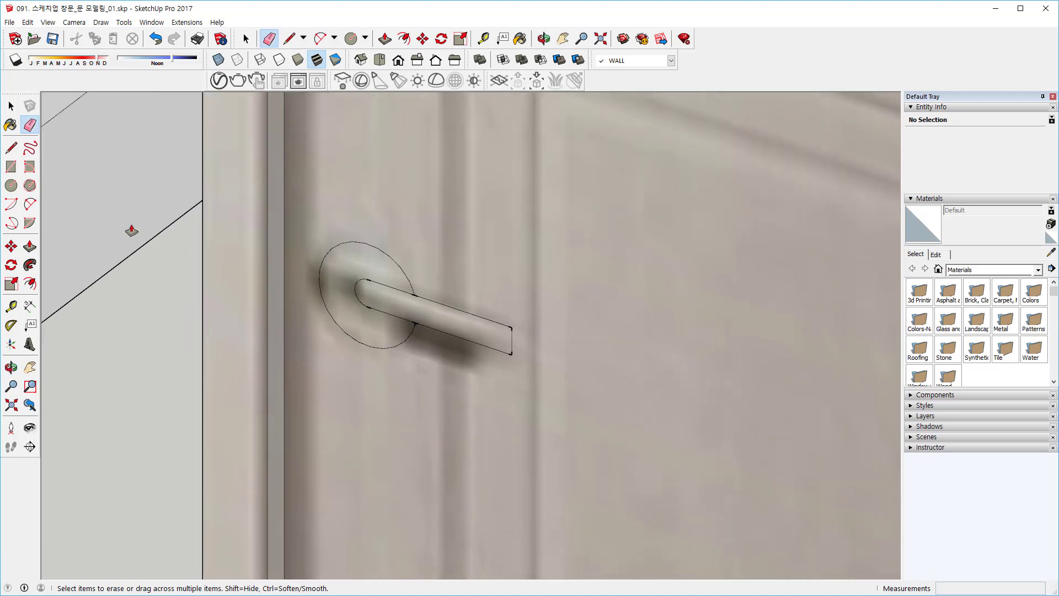
left_click(29, 246)
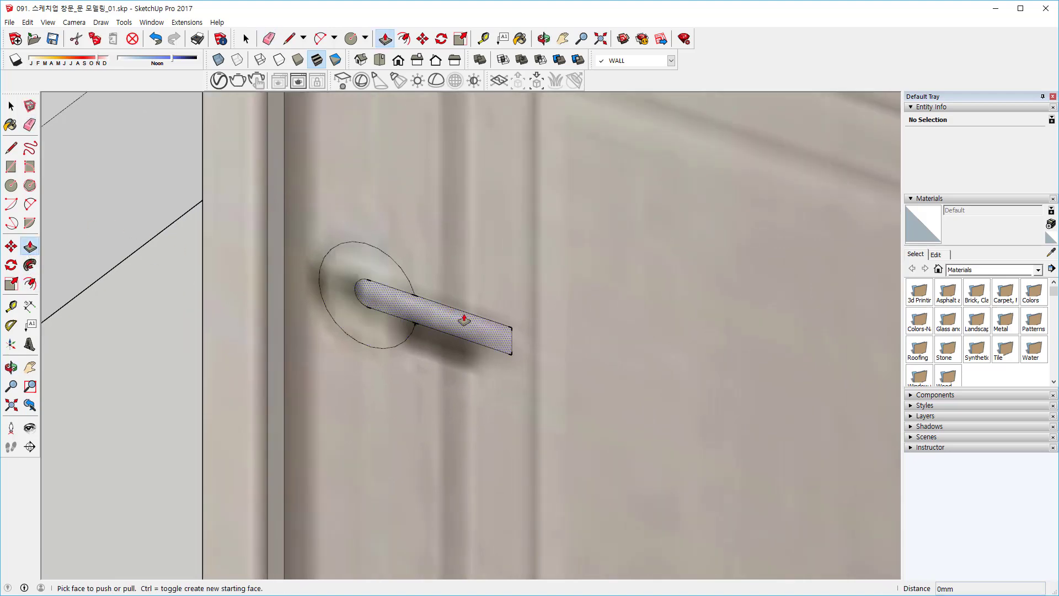
left_click_drag(477, 332, 457, 353)
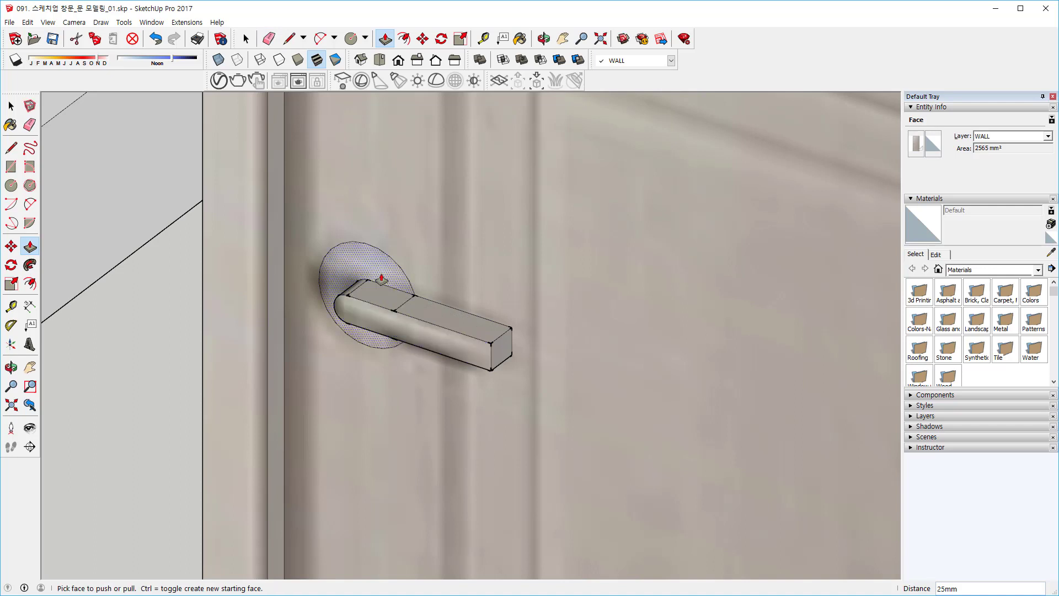
left_click_drag(381, 280, 373, 287)
Split the lever's upper and end faces with lines running level with the base plate's front face.
middle_click_drag(373, 287, 397, 307)
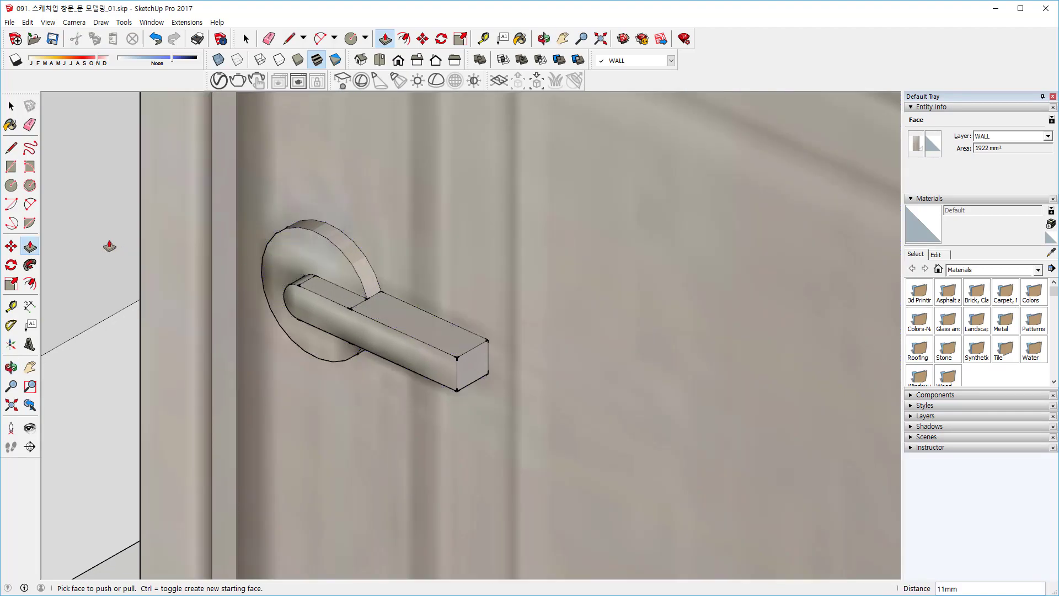
left_click(11, 147)
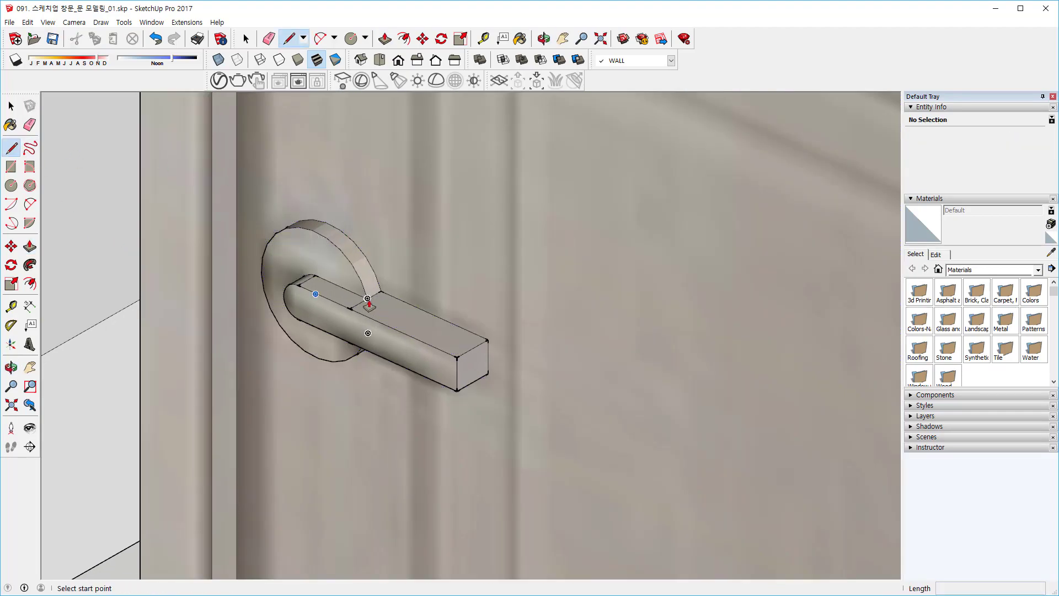
left_click(367, 298)
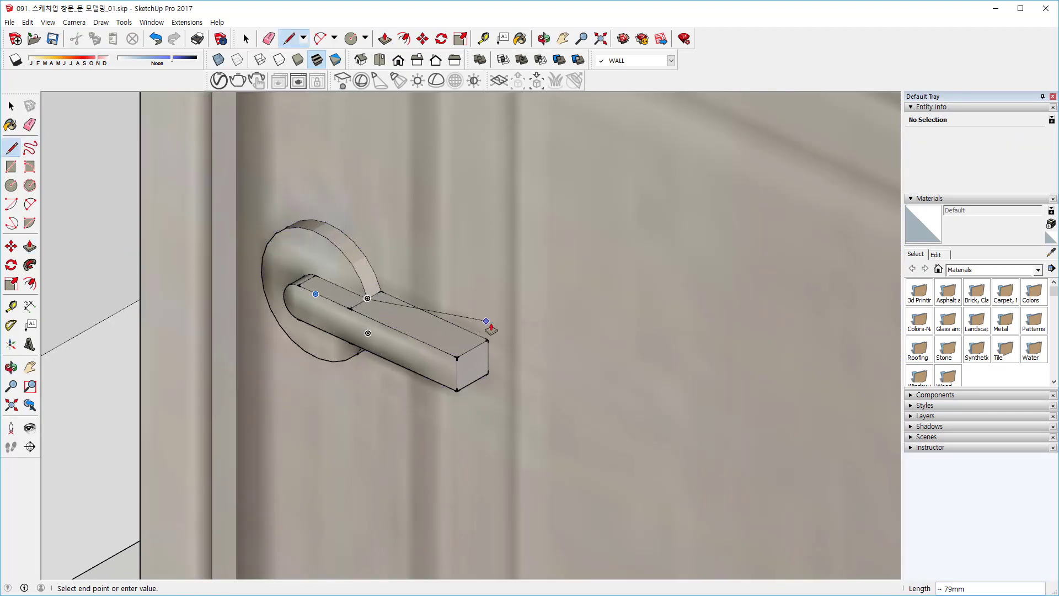
left_click(475, 347)
left_click(475, 348)
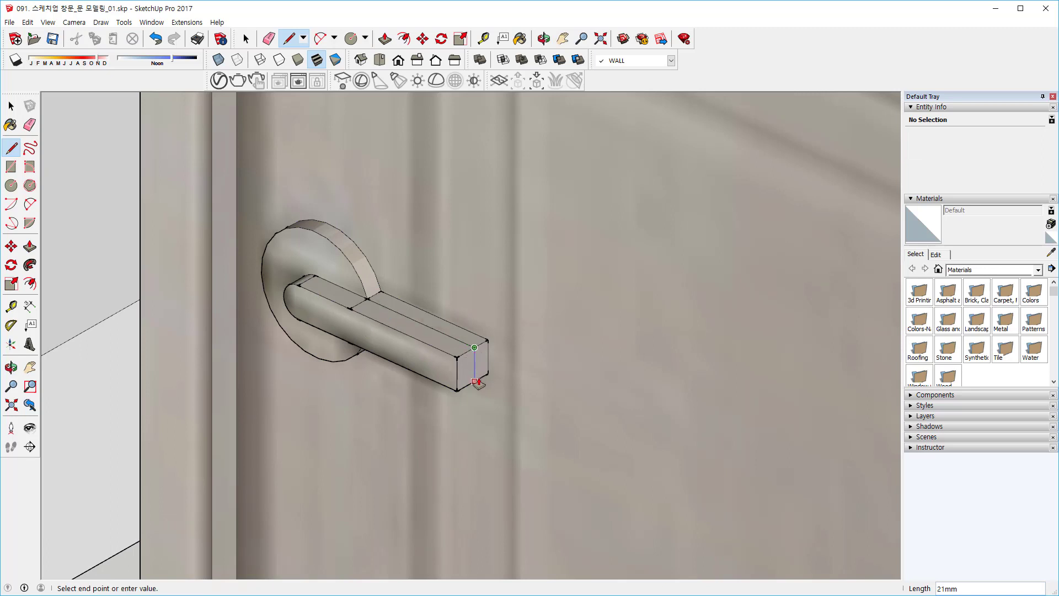
left_click(474, 381)
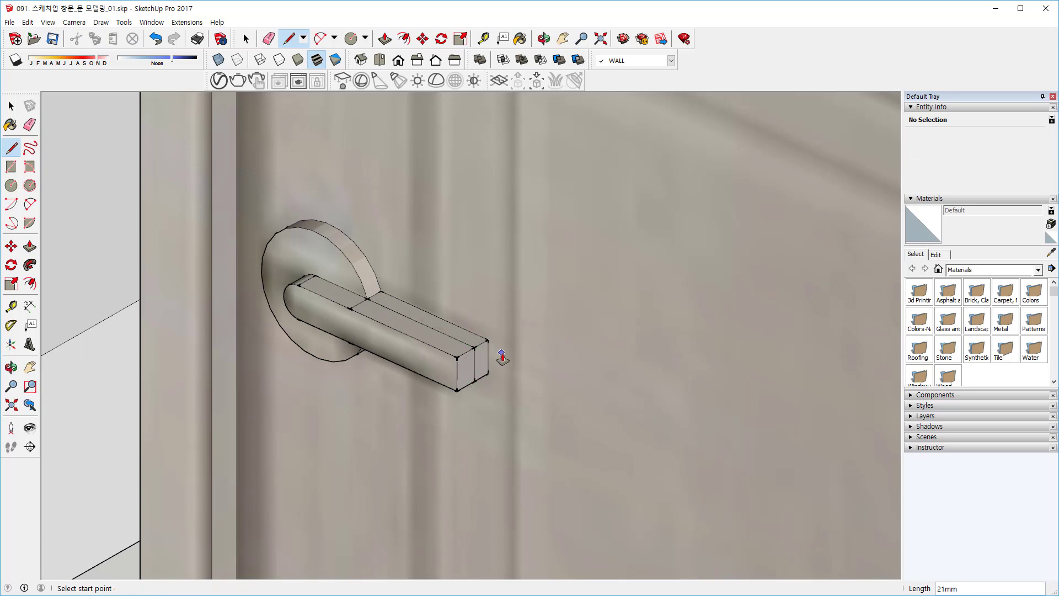
Push the rear half of the lever's end face back about 76 mm towards the round base plate.
left_click(30, 246)
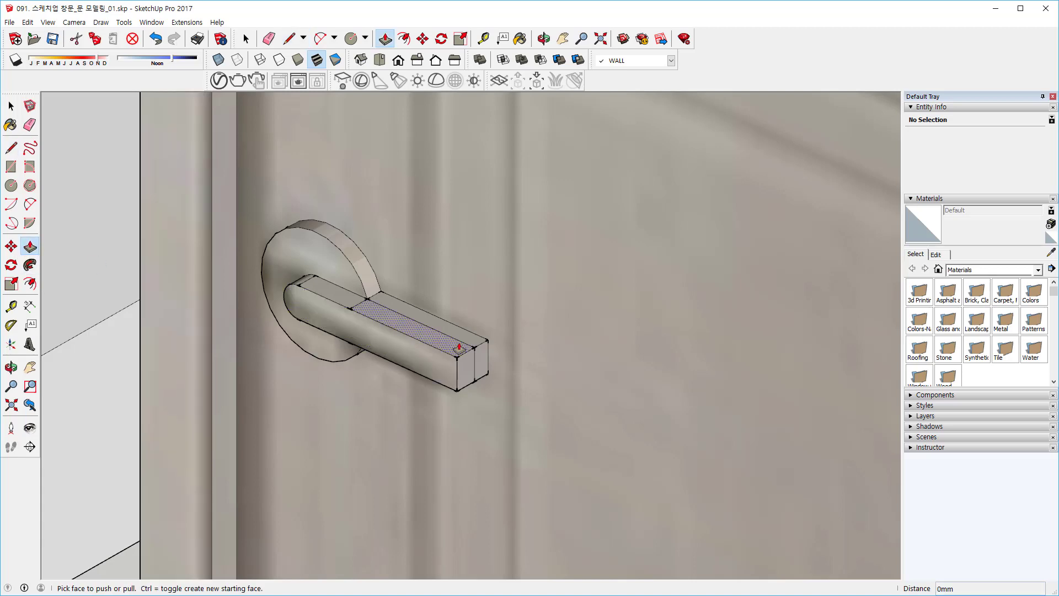
left_click(482, 351)
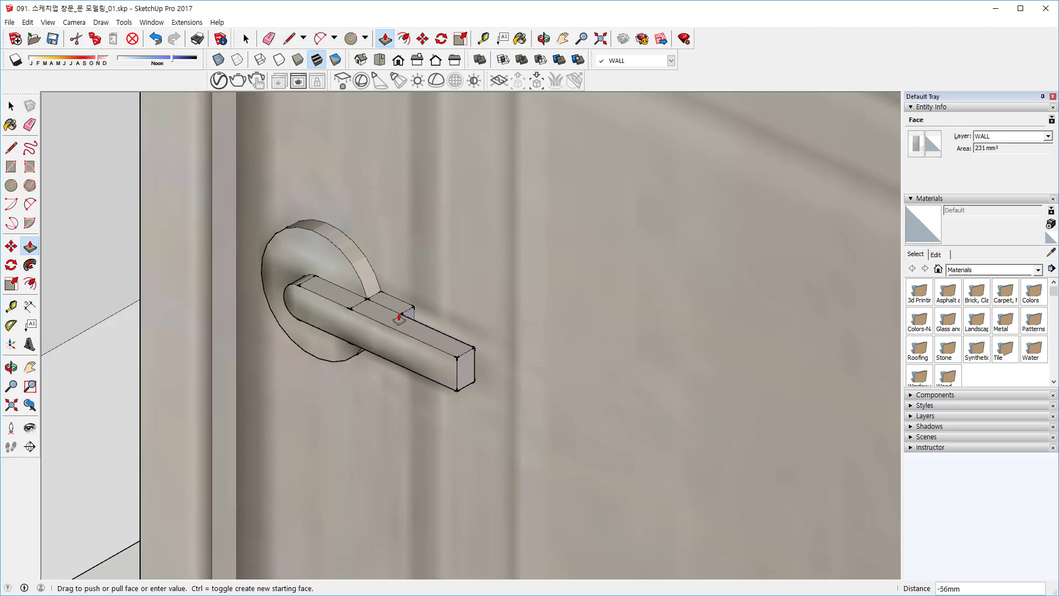
left_click(371, 299)
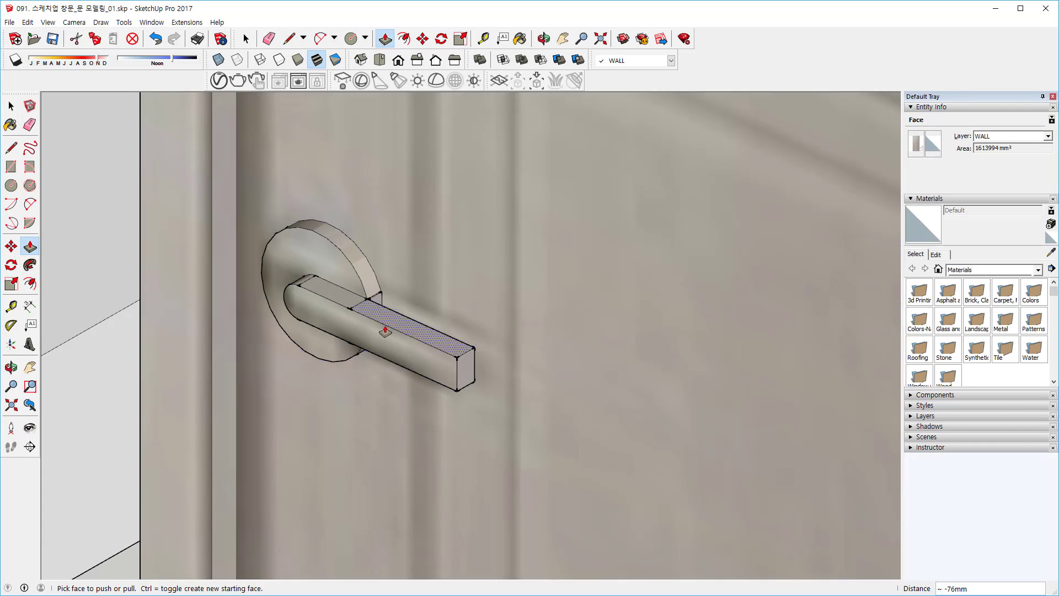
Push the leftover small face beside the base plate's rim back by about 1 mm.
scroll(369, 292, "up", 5)
scroll(393, 287, "up", 3)
left_click(443, 347)
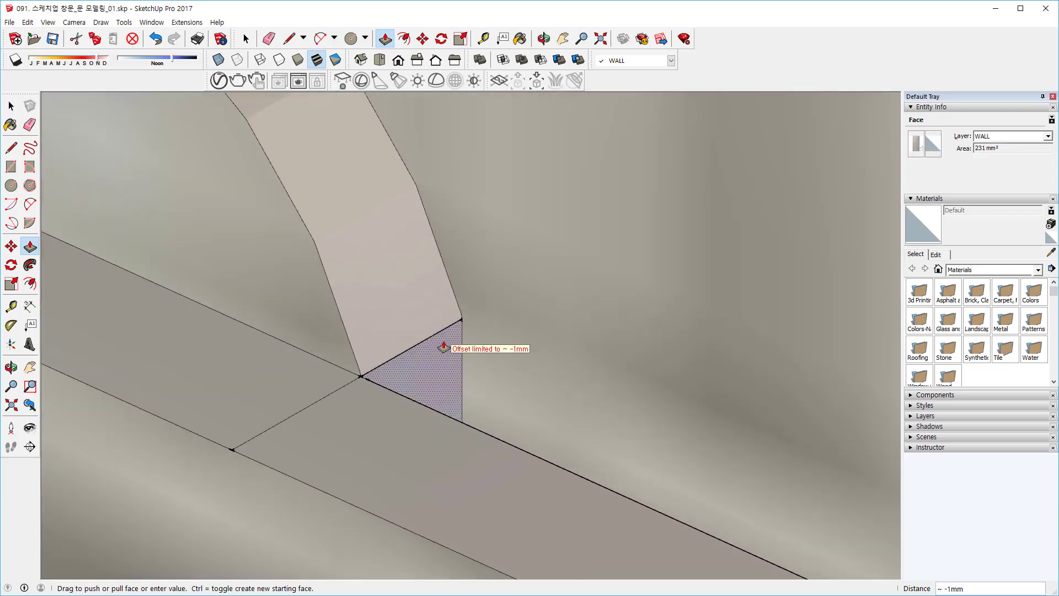
left_click(434, 338)
scroll(433, 237, "down", 8)
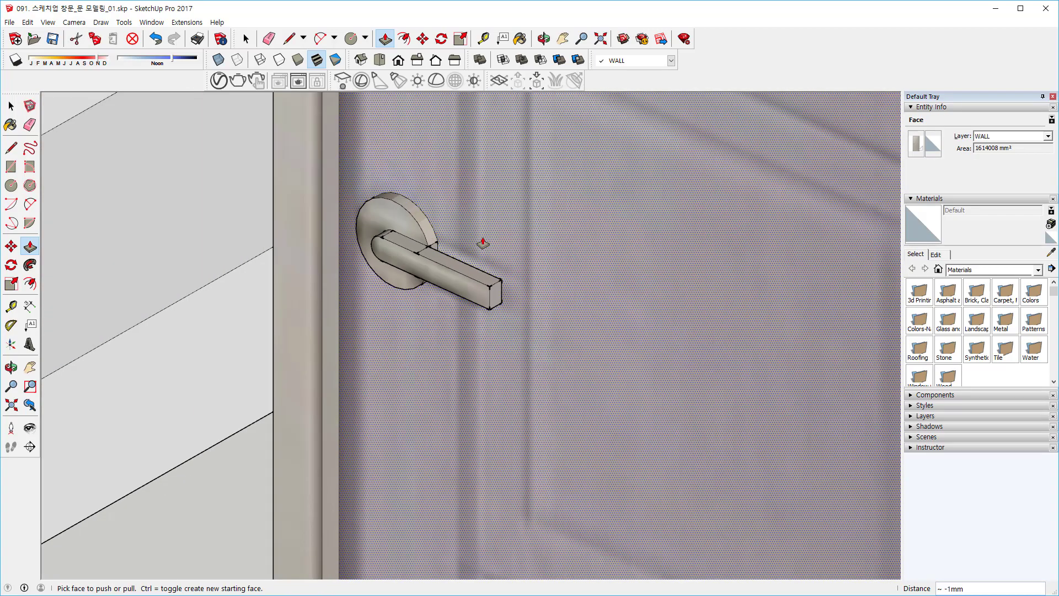
Turn on shadows and examine the modelled handle up close and on the whole door.
middle_click_drag(483, 242, 546, 284, "shift")
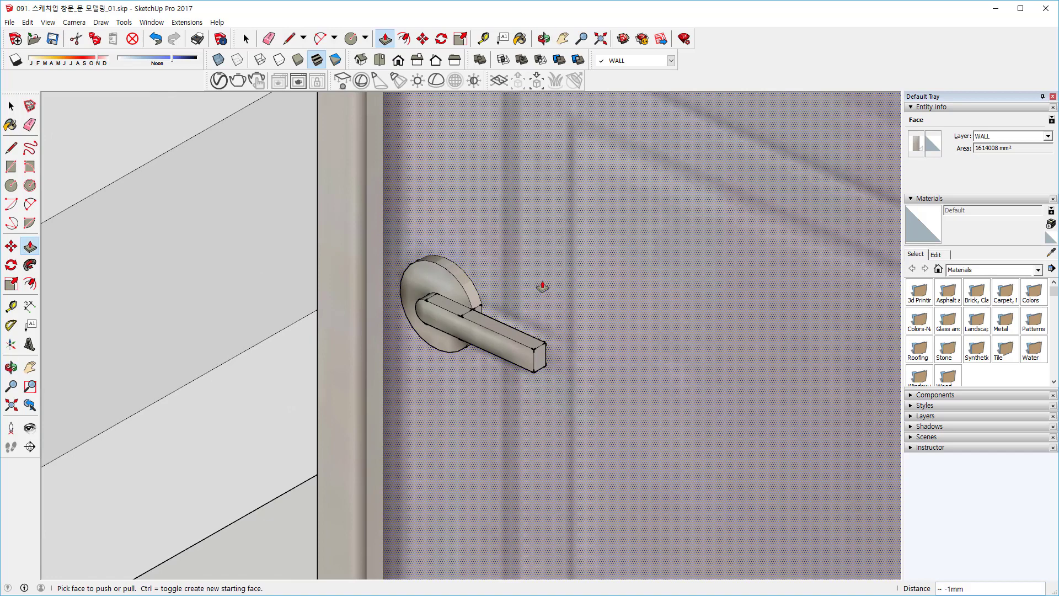
key("space")
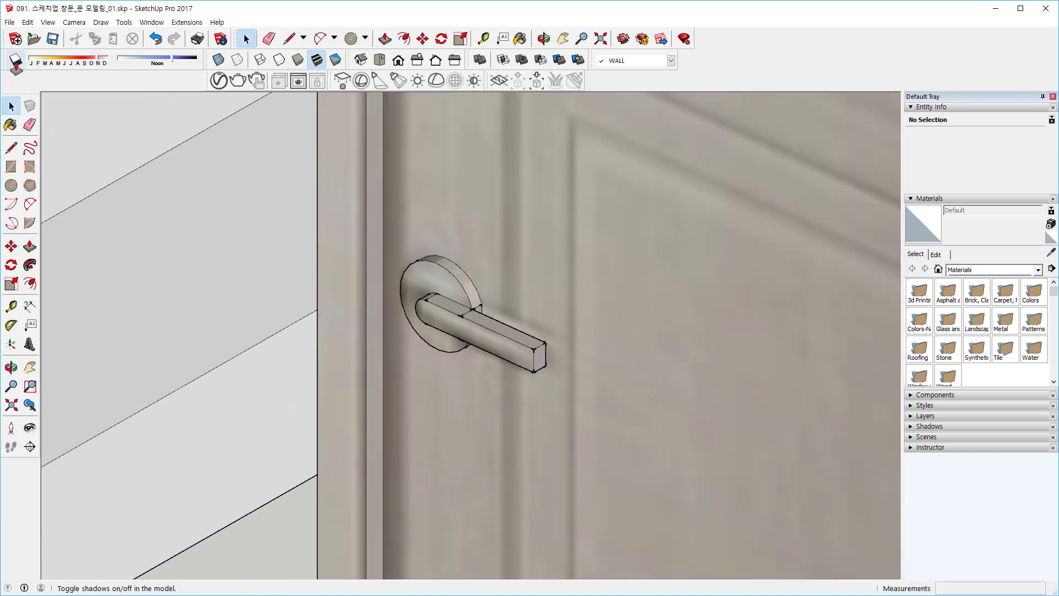
left_click(16, 60)
mouse_move(478, 385)
middle_mouse_down()
mouse_move(516, 206)
mouse_move(488, 403)
middle_mouse_up()
scroll(470, 310, "up", 3)
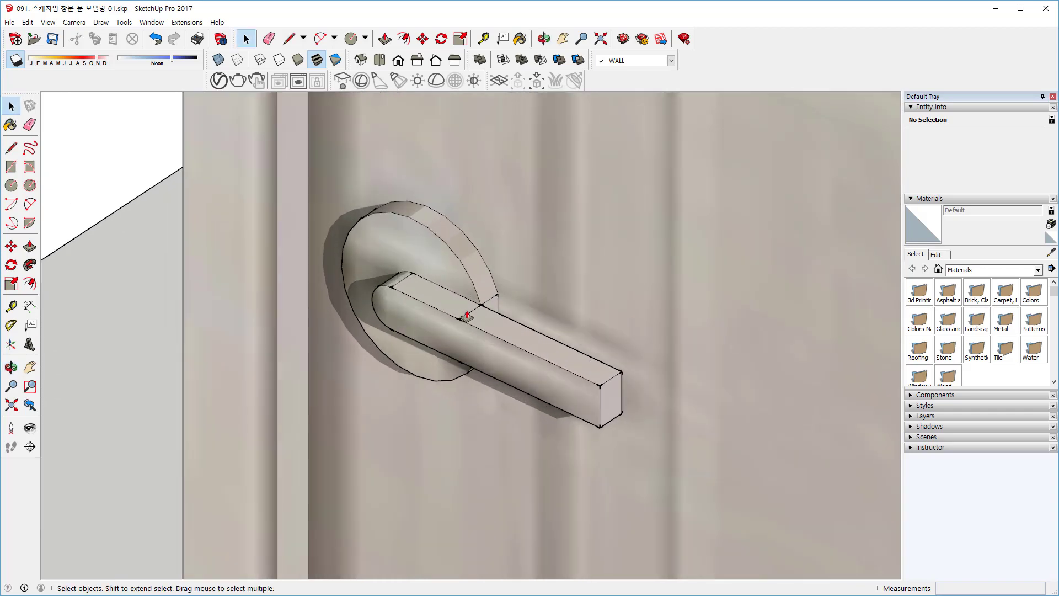
middle_click_drag(470, 310, 499, 305)
key("e")
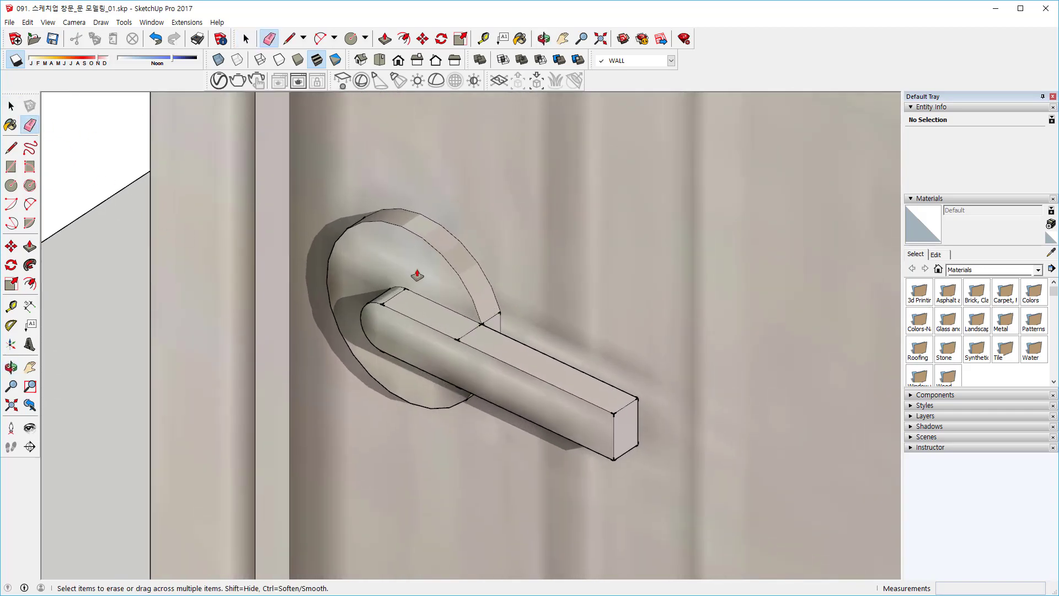
scroll(461, 337, "down", 6)
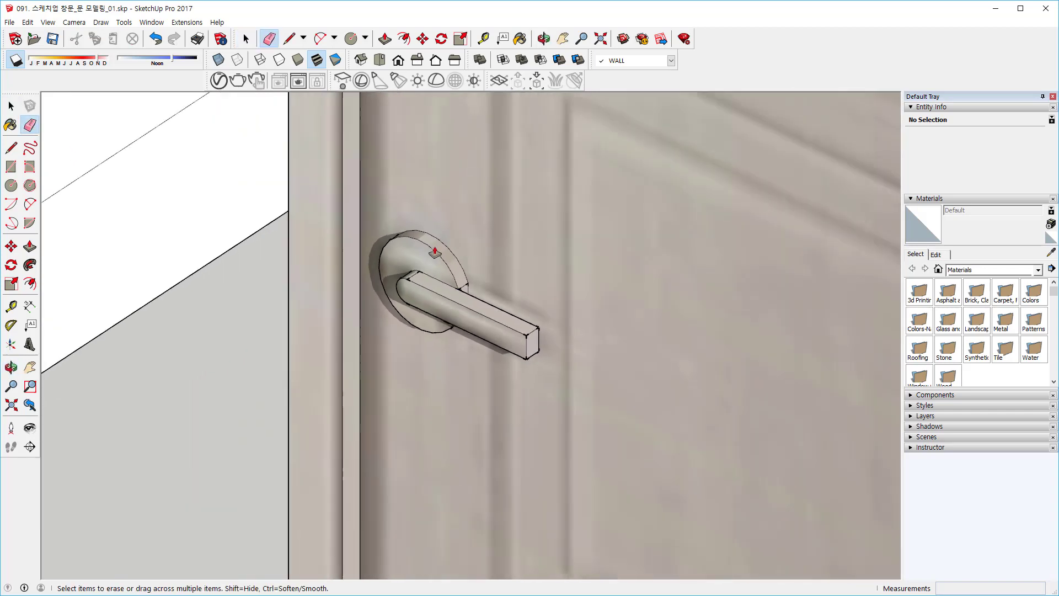
scroll(441, 243, "down", 5)
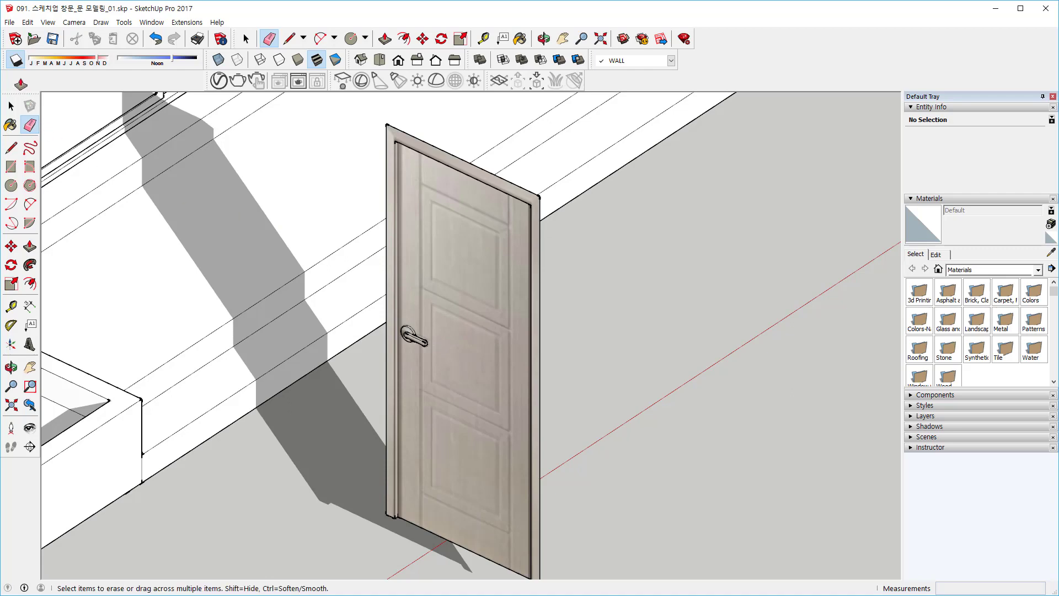
Turn shadows off and view the whole door beside the house walls.
left_click(16, 60)
mouse_move(425, 243)
middle_mouse_down()
mouse_move(483, 244)
mouse_move(540, 291)
mouse_move(496, 300)
mouse_move(544, 297)
middle_mouse_up()
key("space")
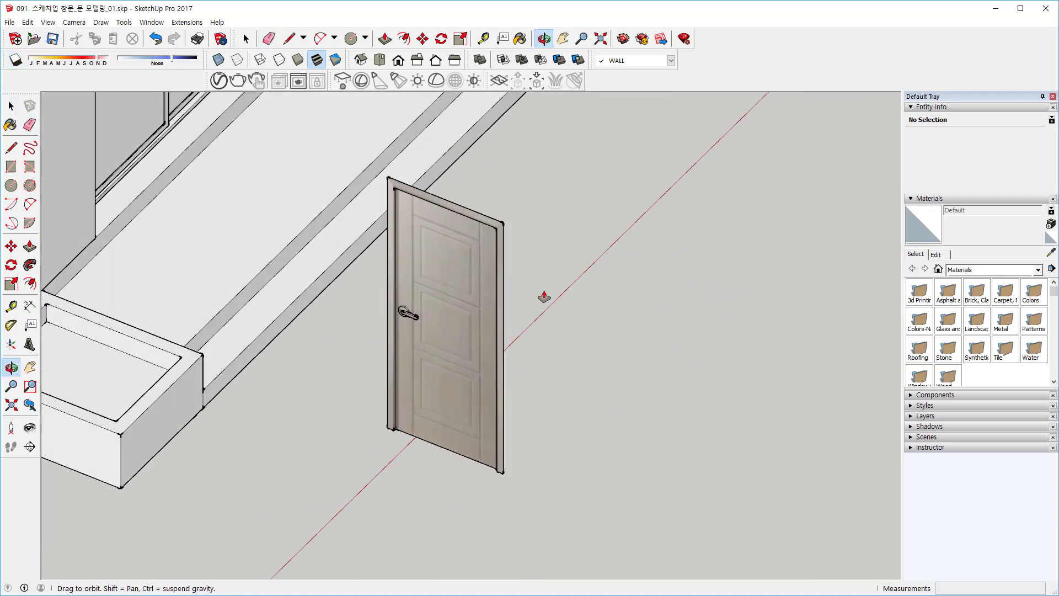
middle_click_drag(468, 307, 471, 301)
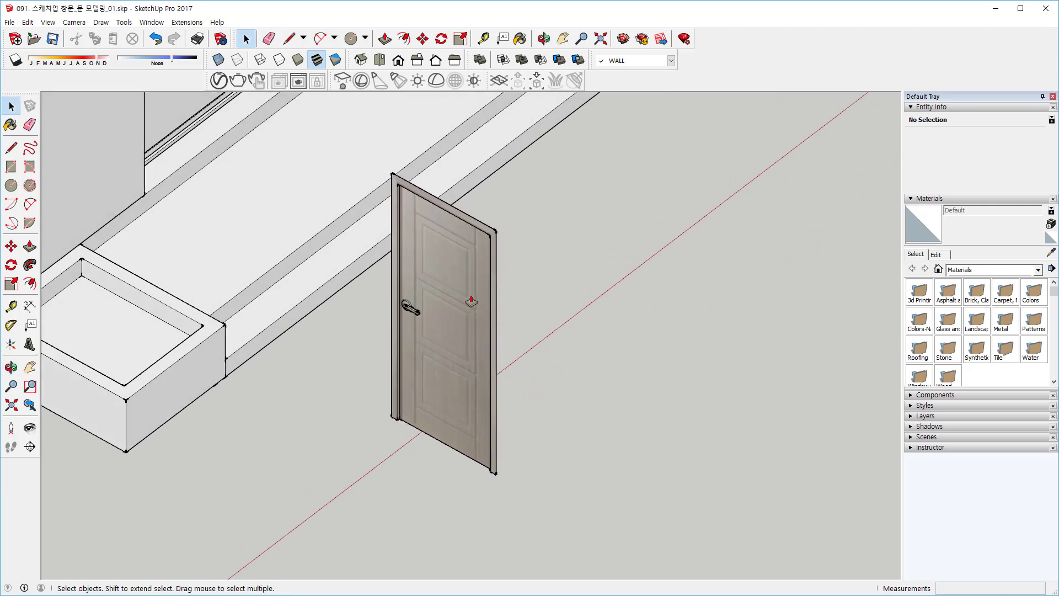
Select the whole door and place a copy about 1.13 m behind it along the red axis.
triple_click(461, 338)
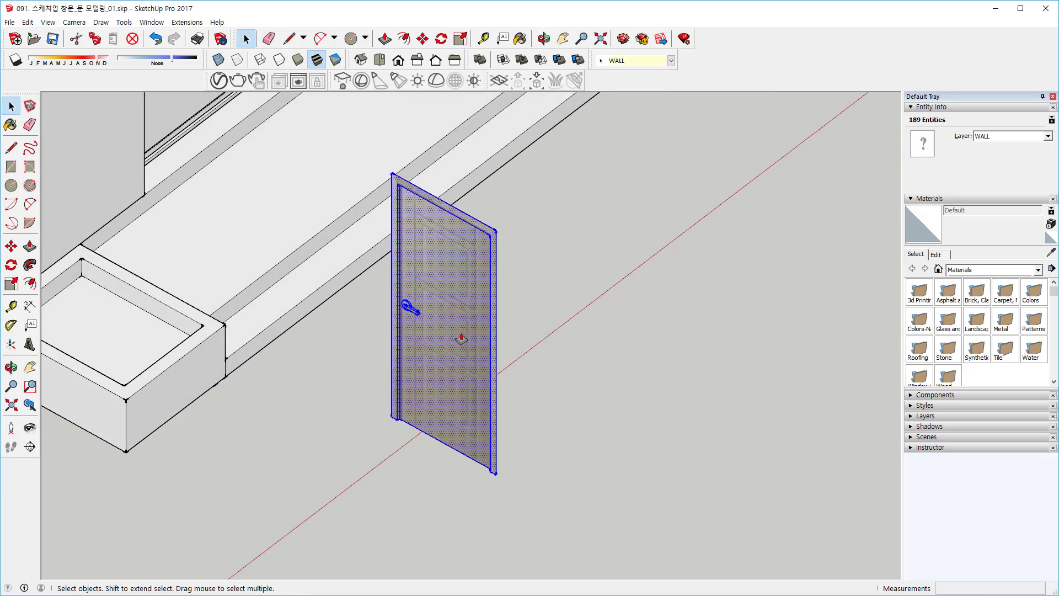
left_click(11, 246)
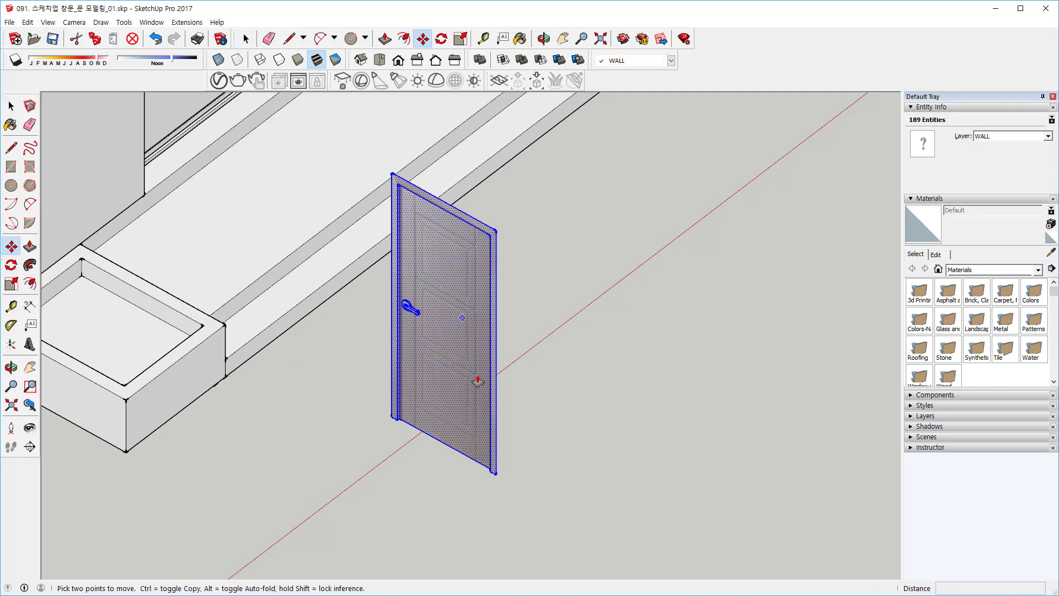
left_click(496, 473)
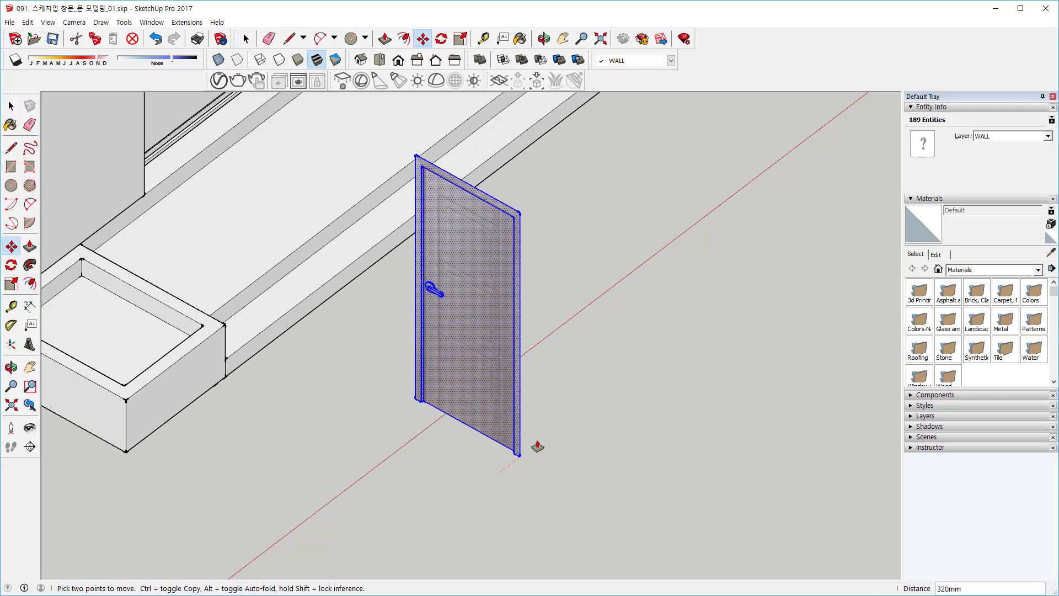
key("ctrl")
left_click(611, 398)
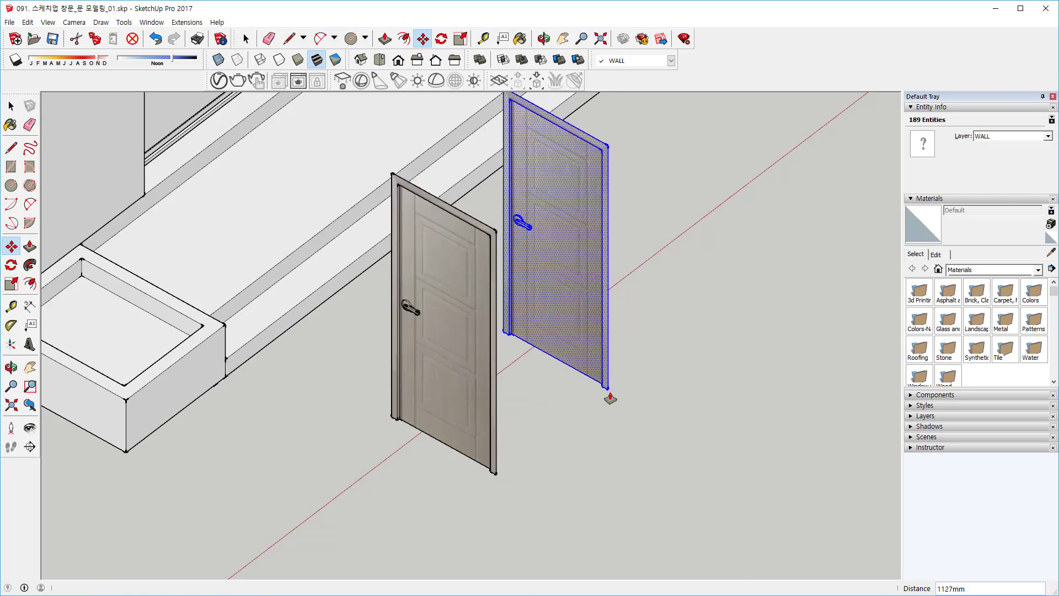
middle_click_drag(634, 367, 548, 377)
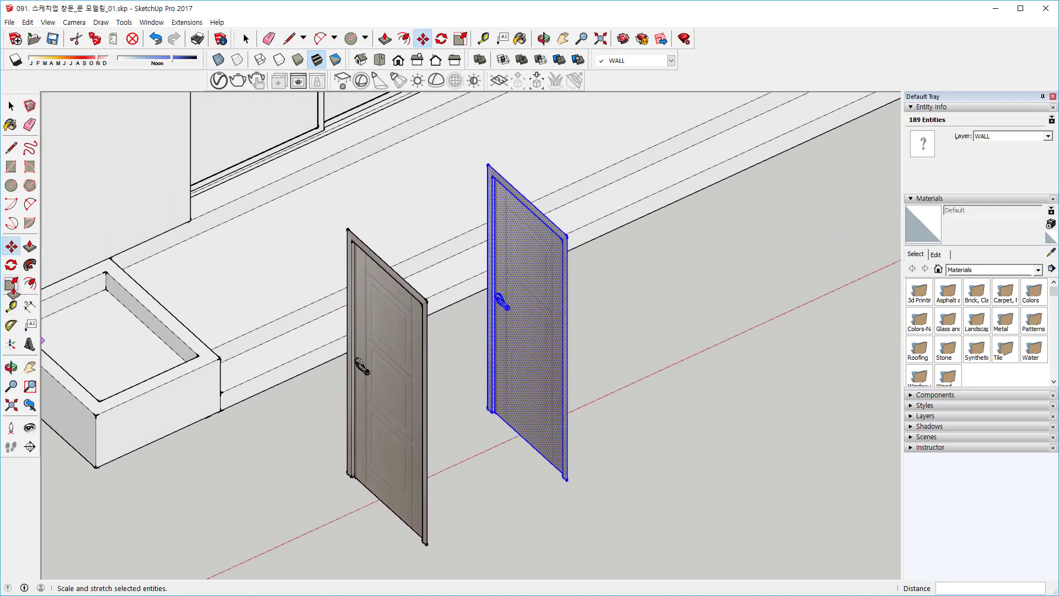
Mirror the copied door along the red axis by scaling it by -1.
left_click(11, 283)
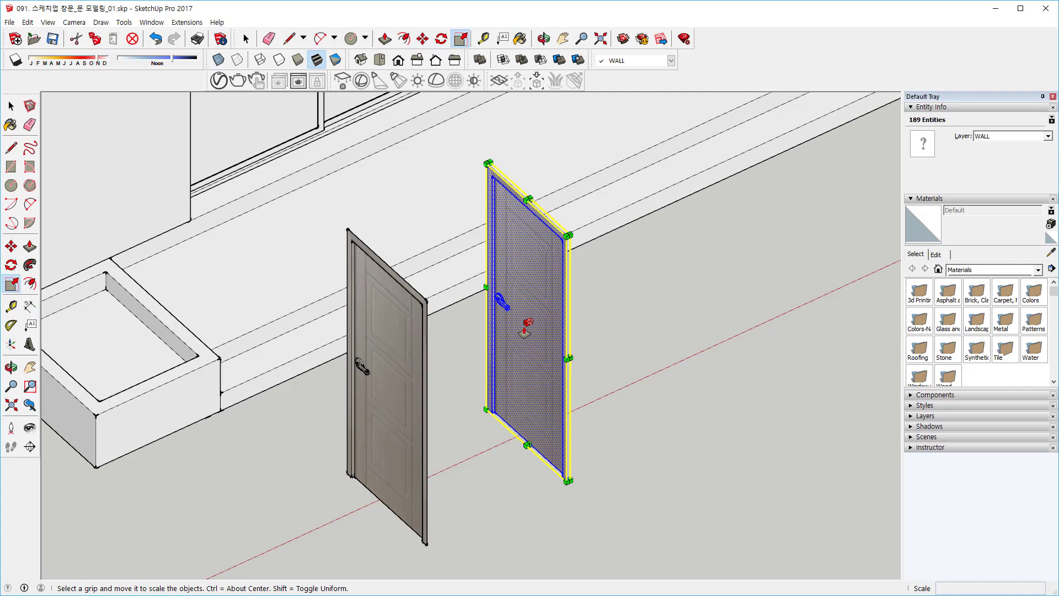
left_click_drag(527, 321, 599, 289)
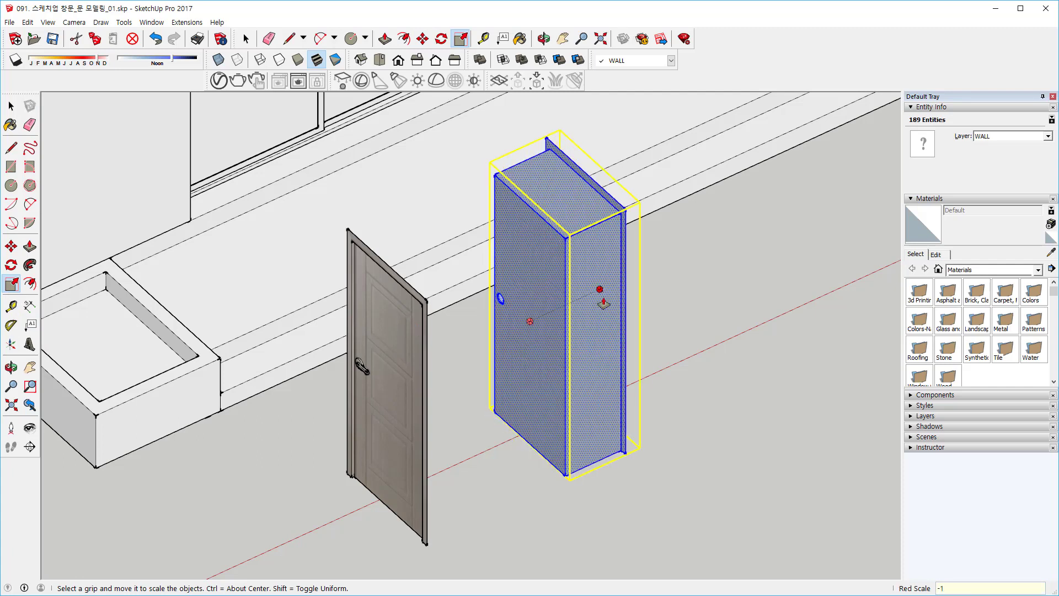
key("Return")
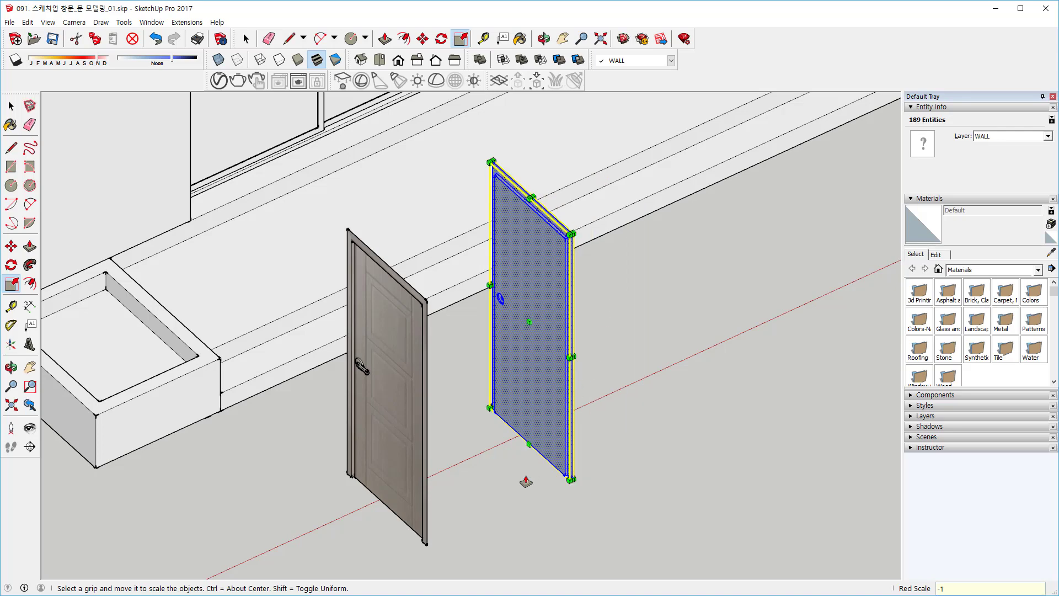
Draw a 200 mm reference line from the original door frame's lower outer corner towards the copy along the red axis.
scroll(526, 481, "up", 3)
left_click(10, 166)
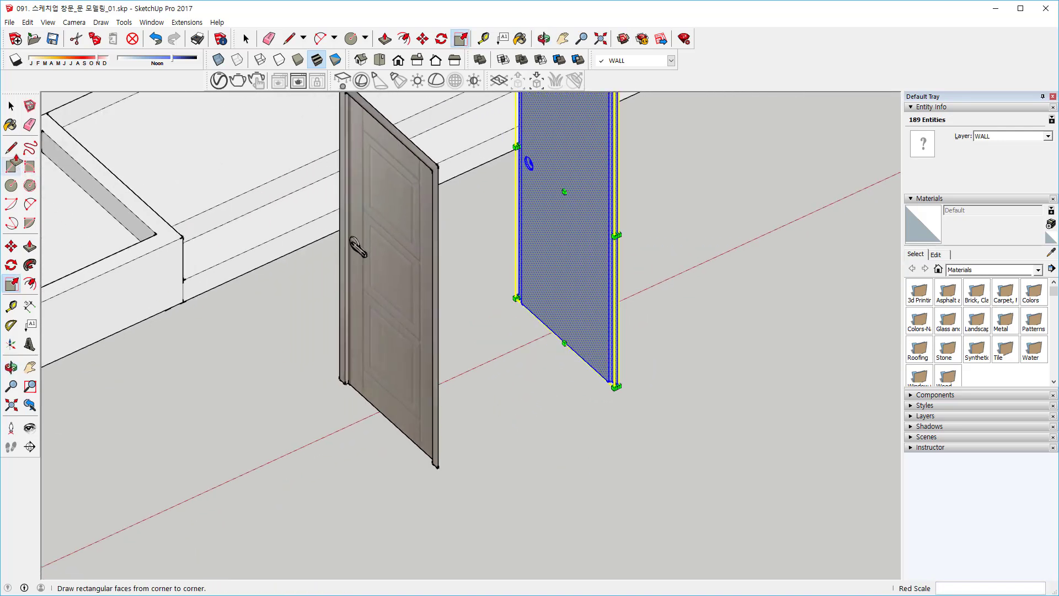
left_click(11, 148)
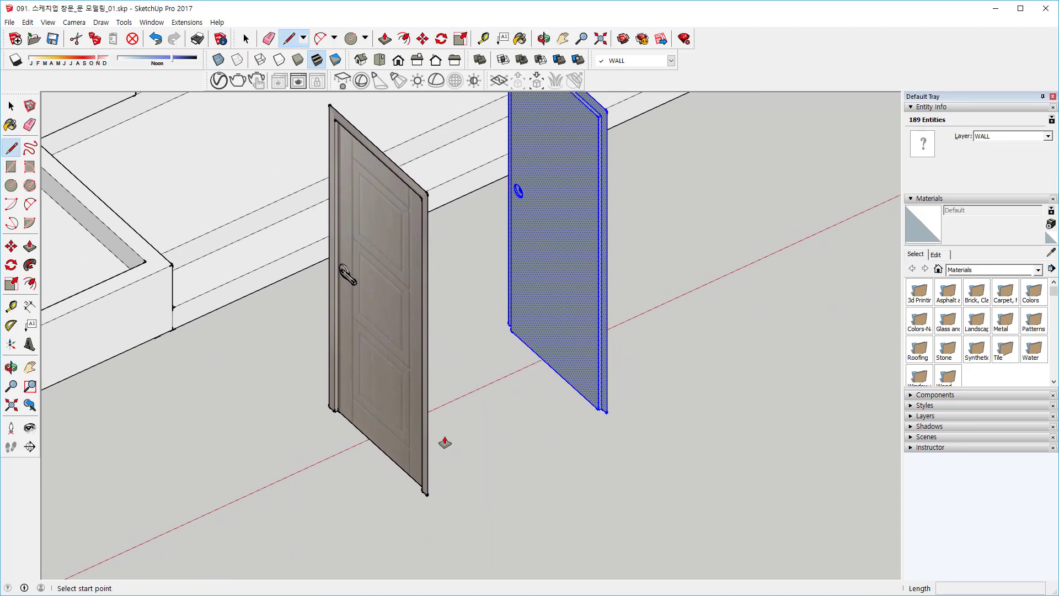
scroll(445, 440, "up", 2)
left_click(418, 528)
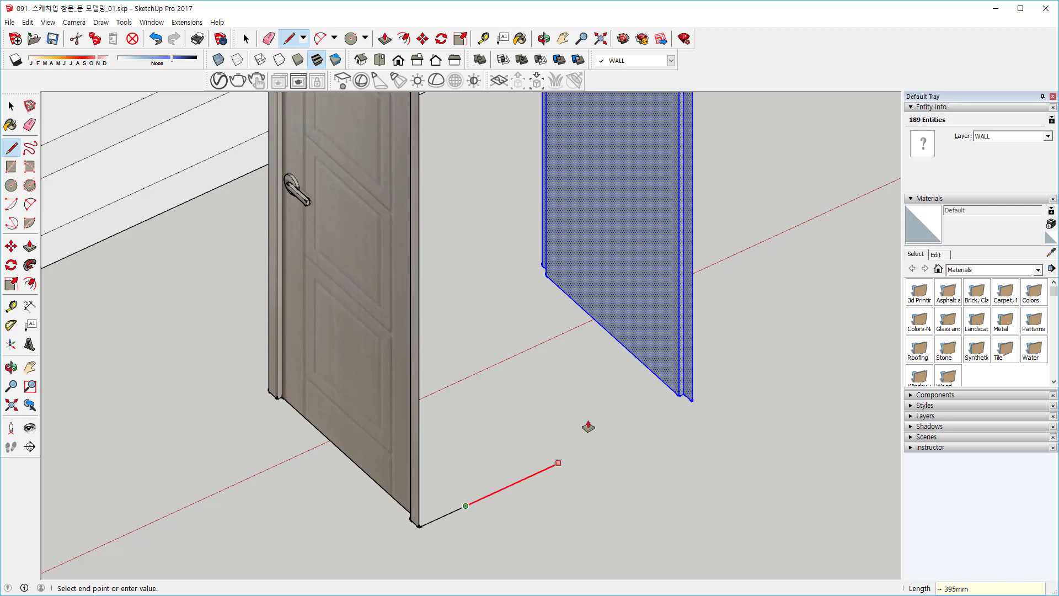
middle_click_drag(582, 429, 552, 463, "shift")
key("space")
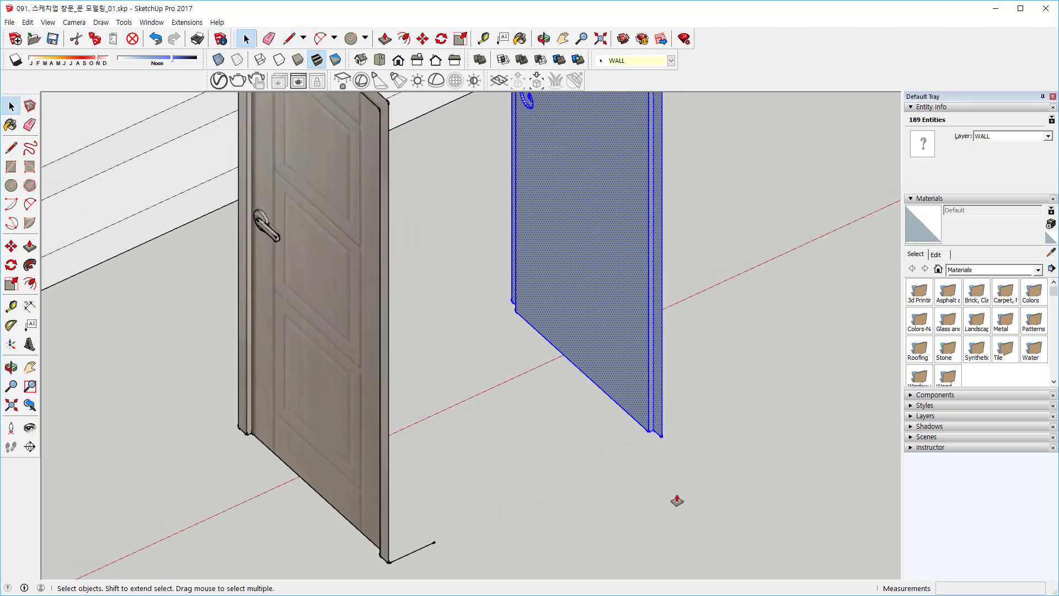
Move the mirrored door about 967 mm so its lower frame corner meets the end of the reference line.
key("m")
left_click(662, 438)
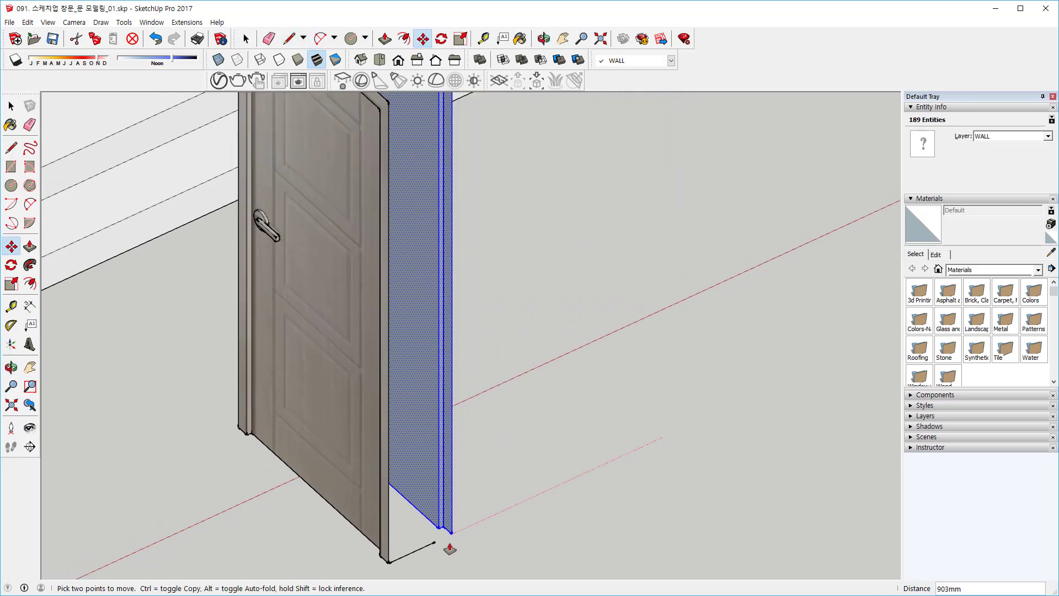
scroll(436, 549, "up", 6)
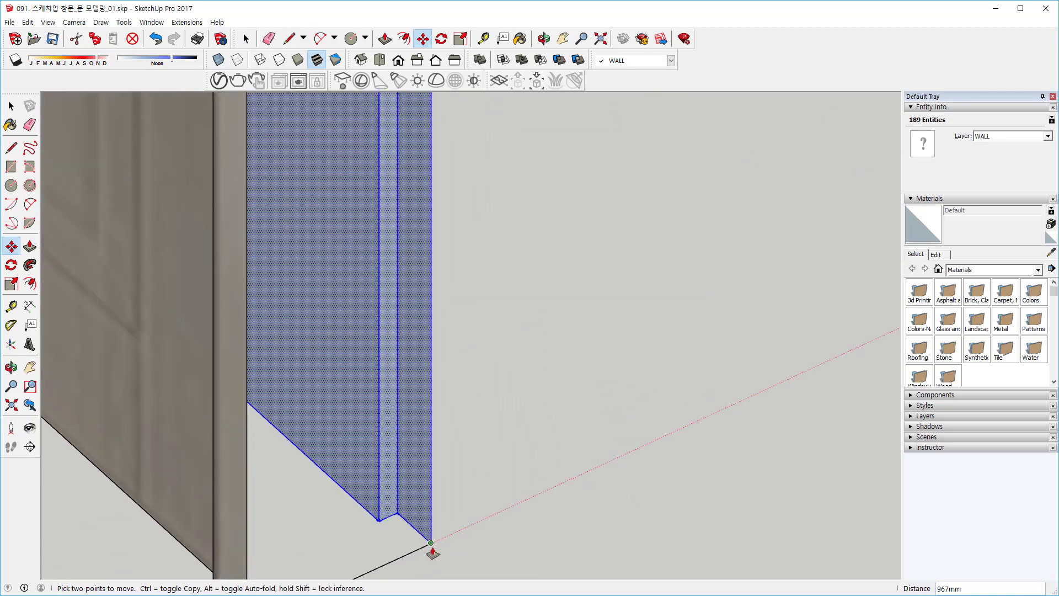
scroll(491, 449, "down", 6)
Draw edges joining the front and rear door frames' corners to close the frame's top and side faces.
mouse_move(519, 336)
middle_mouse_down()
mouse_move(554, 375)
mouse_move(539, 331)
mouse_move(558, 311)
middle_mouse_up()
scroll(546, 359, "down", 3)
key("l")
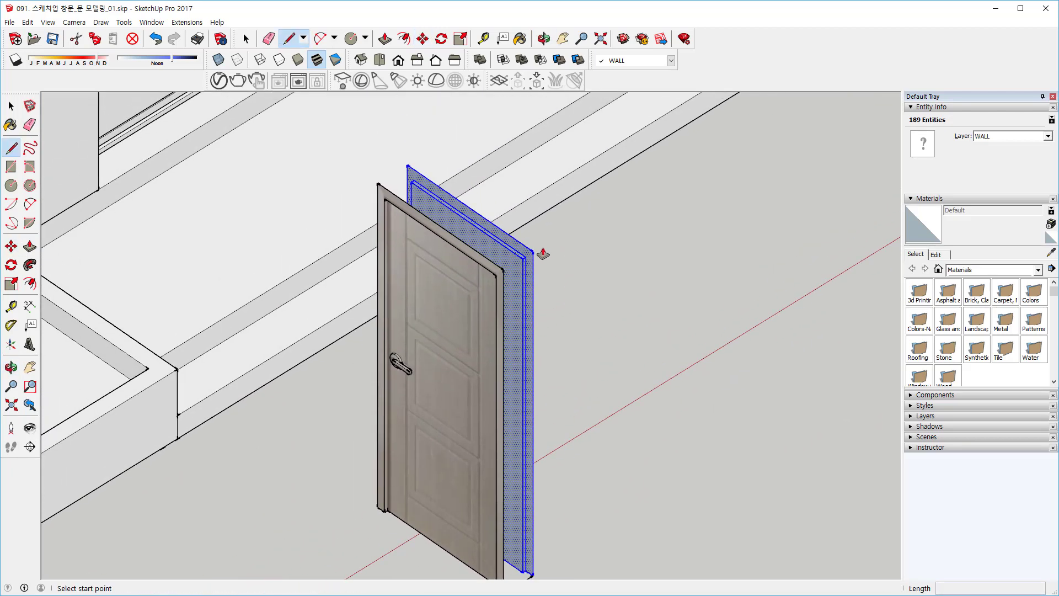
middle_click_drag(383, 283, 537, 298)
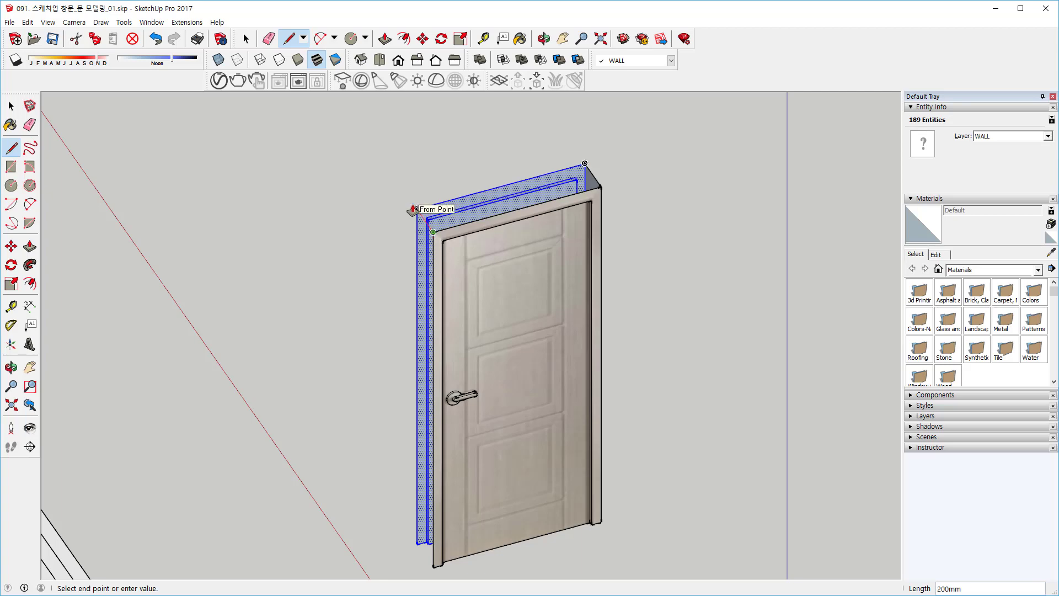
middle_click_drag(441, 510, 441, 380, "shift")
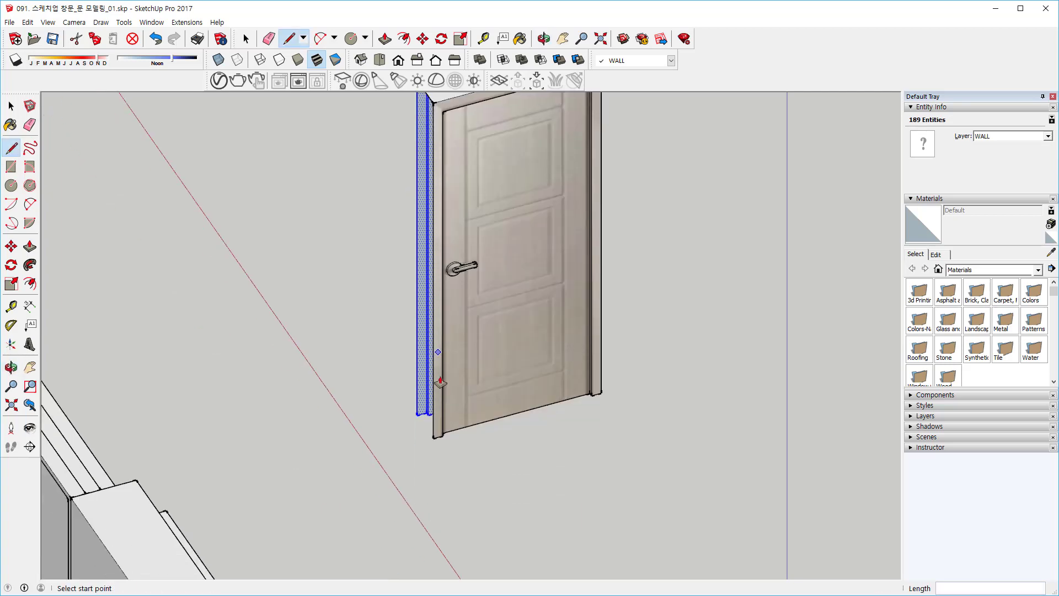
left_click(433, 438)
key("Escape")
middle_click_drag(421, 430, 539, 243)
Select both door halves with the connecting faces and make them a single group.
key("space")
left_click_drag(400, 136, 622, 429)
right_click(562, 384)
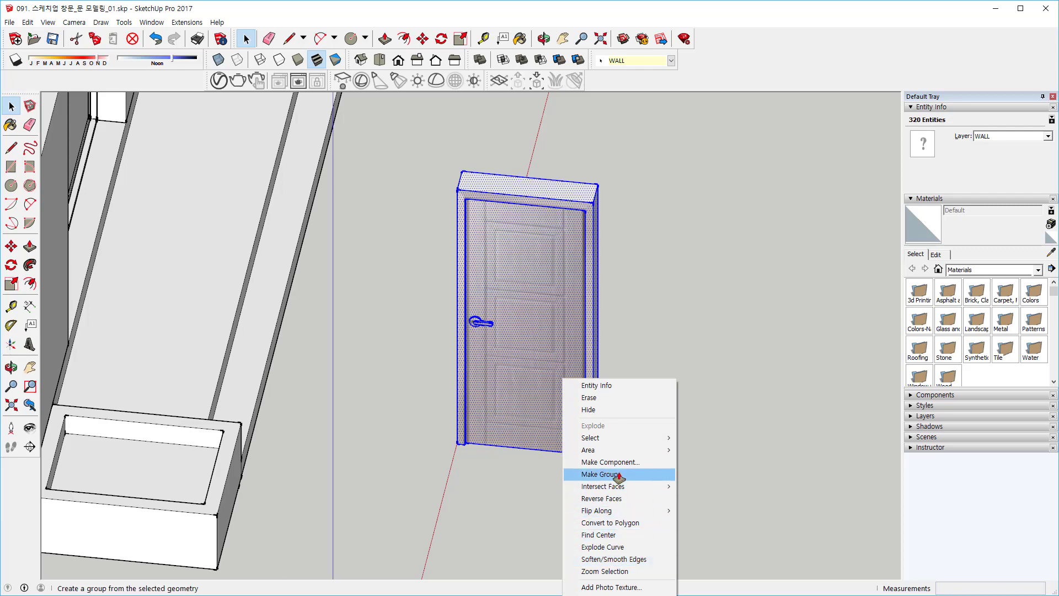
left_click(591, 473)
Move the door group about 7150 mm by its lower frame corner into the inner doorway, against the end of the partition wall.
scroll(551, 288, "down", 3)
middle_click_drag(550, 287, 702, 323, "shift")
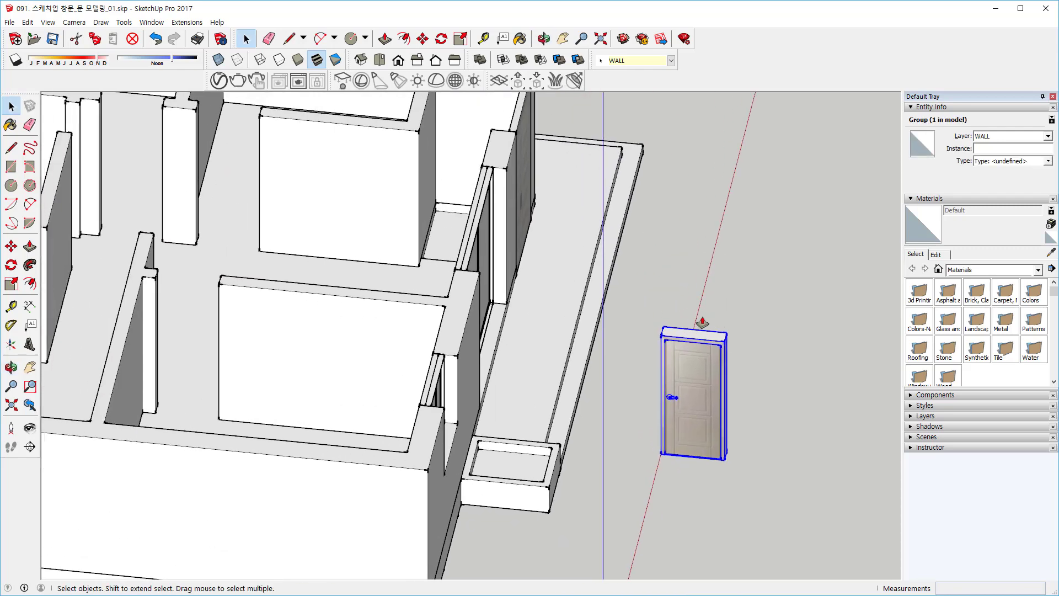
scroll(540, 513, "down", 2)
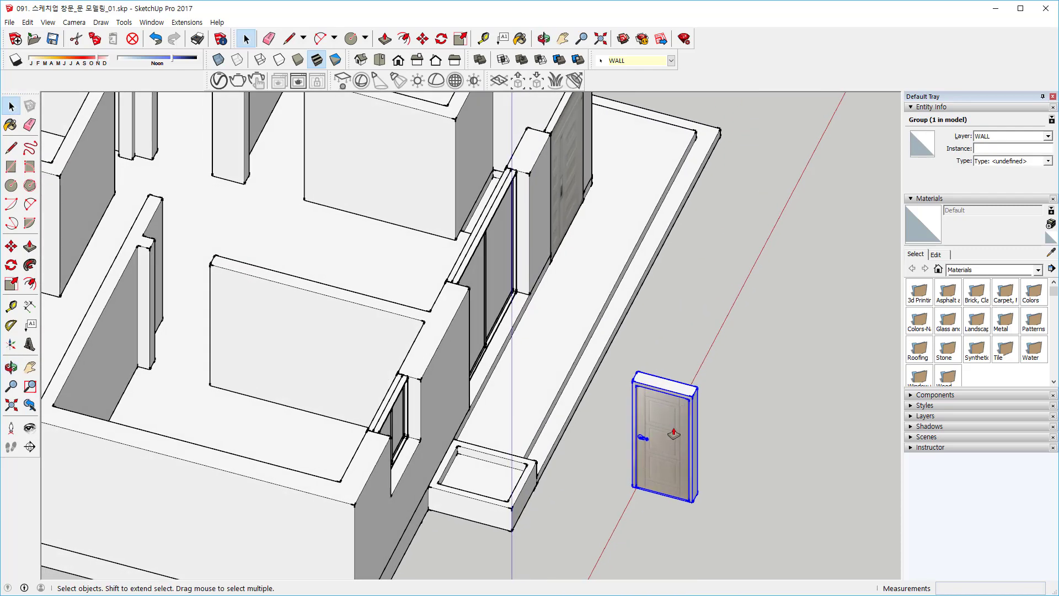
key("m")
scroll(624, 496, "up", 5)
scroll(625, 496, "up", 2)
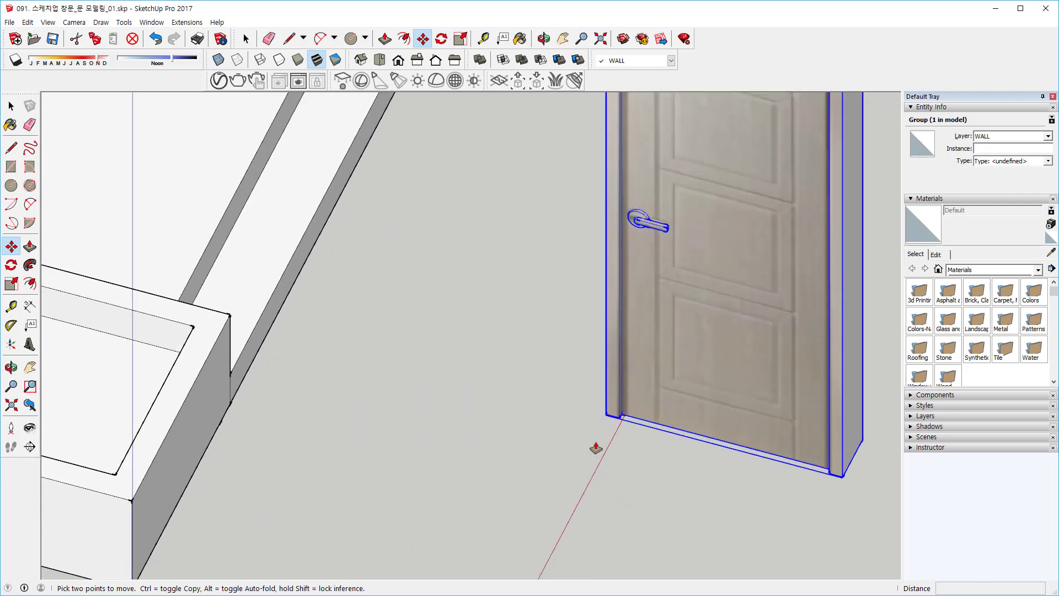
scroll(601, 418, "down", 6)
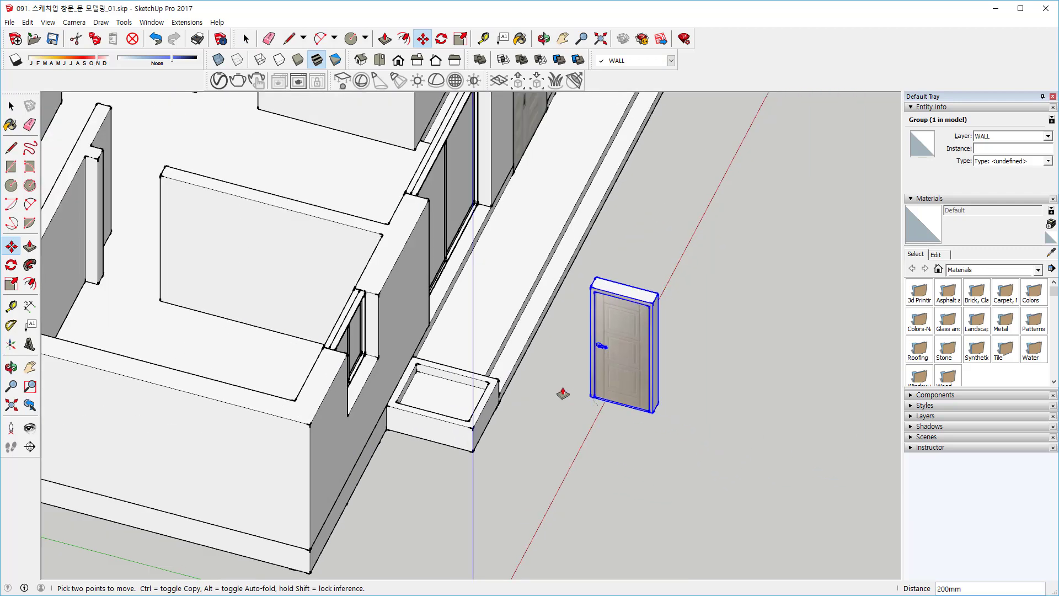
middle_click_drag(563, 392, 441, 375)
scroll(513, 334, "up", 8)
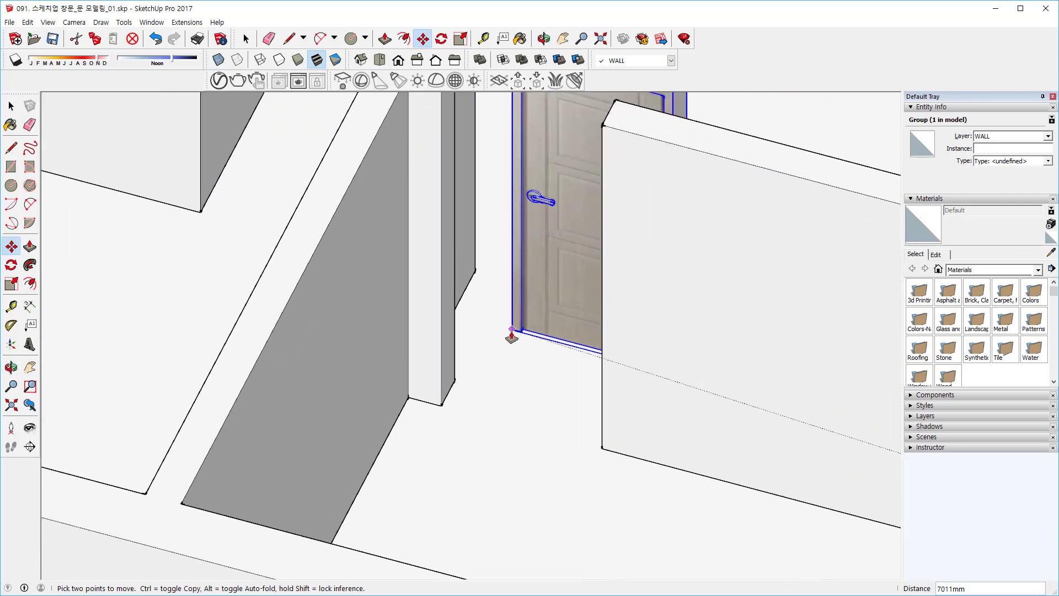
scroll(436, 488, "down", 4)
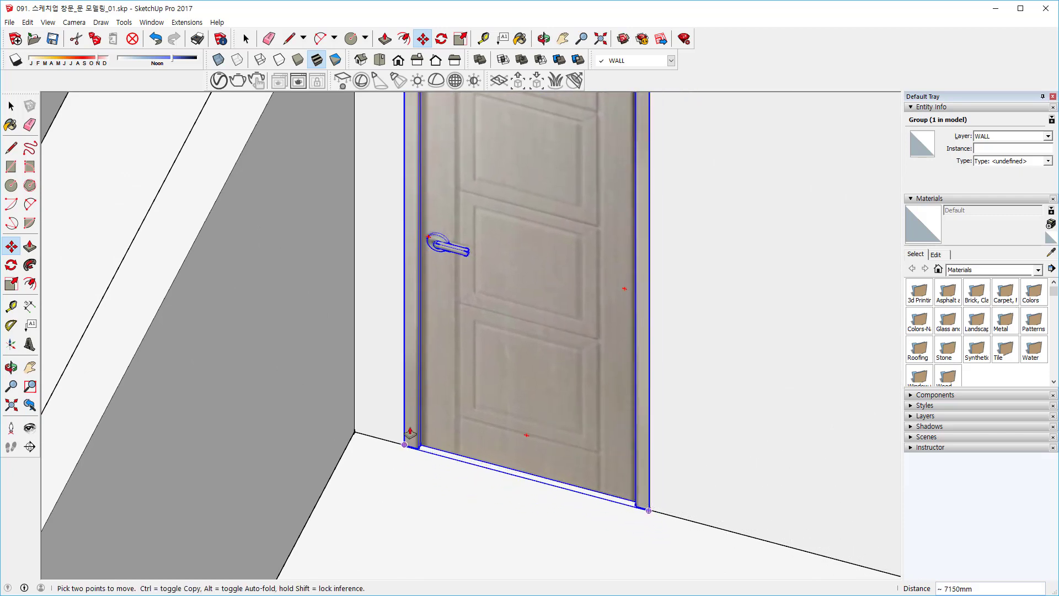
scroll(451, 303, "down", 5)
mouse_move(453, 302)
middle_mouse_down()
mouse_move(550, 372)
mouse_move(445, 345)
mouse_move(378, 307)
mouse_move(465, 289)
mouse_move(462, 298)
middle_mouse_up()
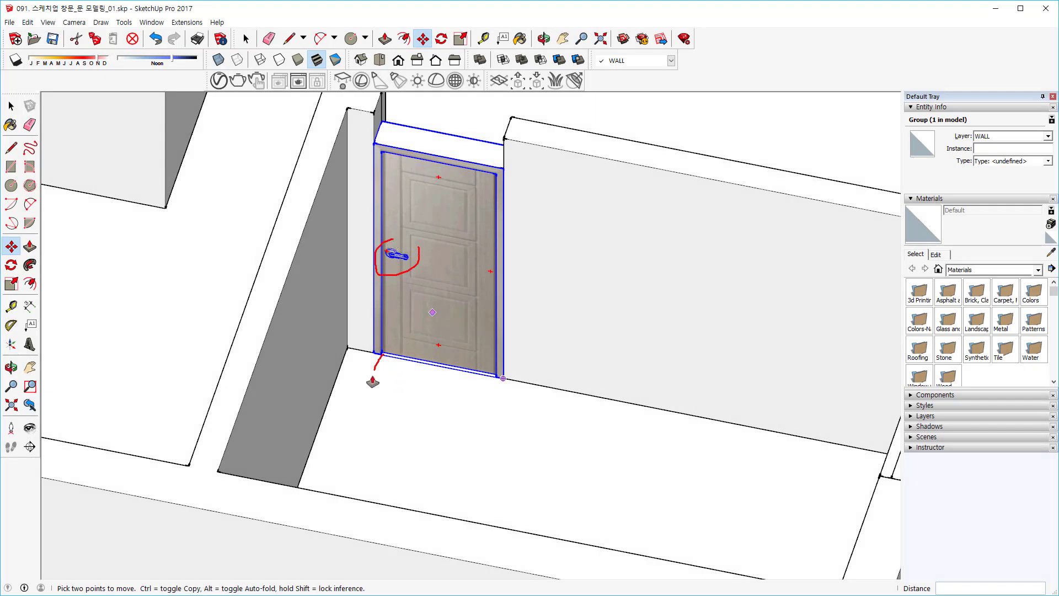
left_click_drag(375, 369, 403, 454)
left_click_drag(503, 381, 486, 453)
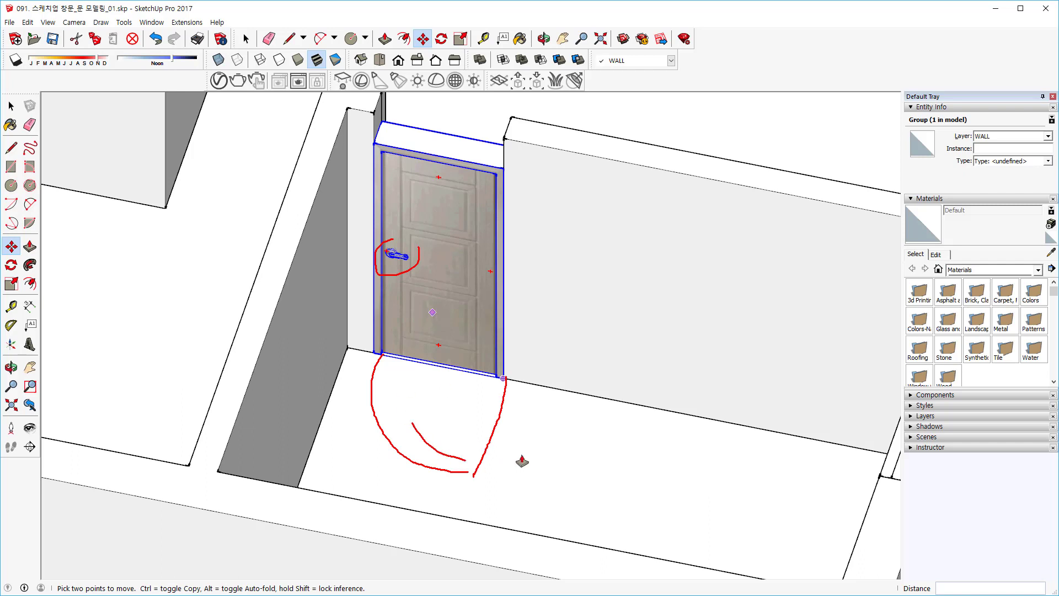
left_click_drag(373, 349, 338, 465)
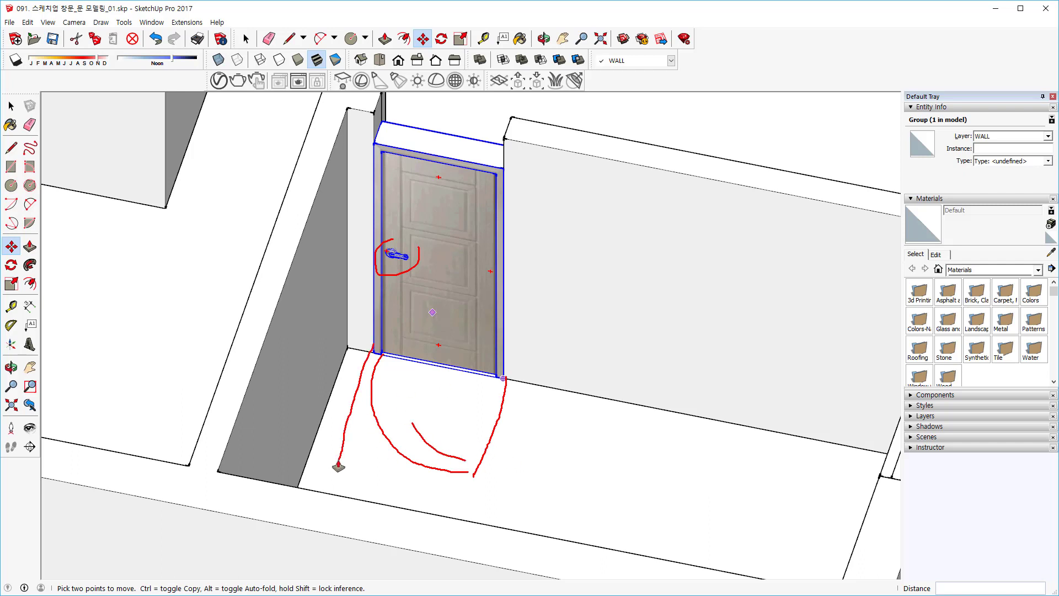
left_click_drag(373, 350, 338, 452)
mouse_move(492, 381)
left_mouse_down()
mouse_move(444, 461)
mouse_move(335, 476)
left_mouse_up()
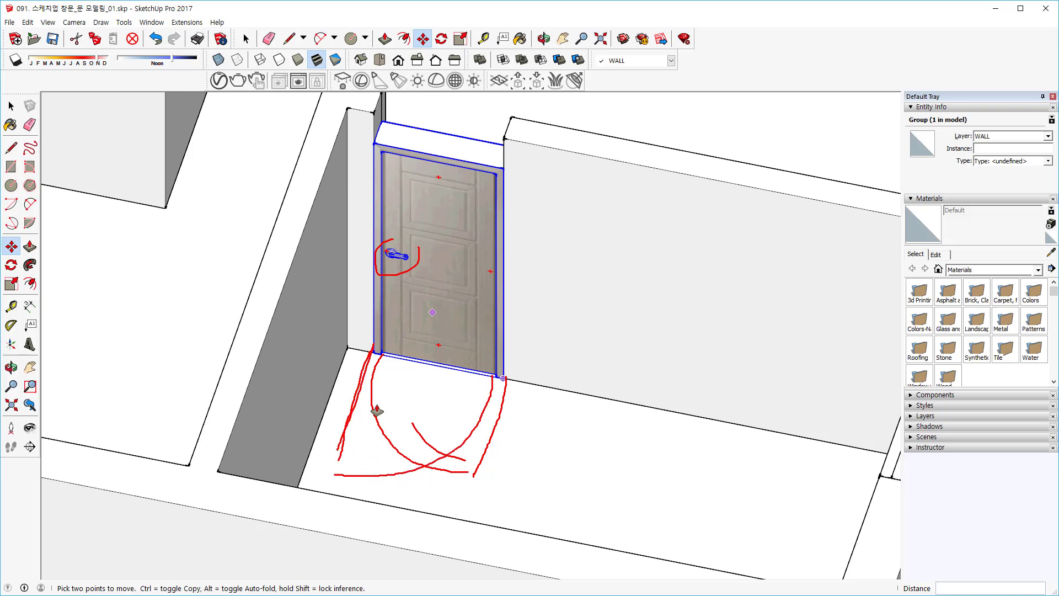
left_click_drag(353, 396, 333, 452)
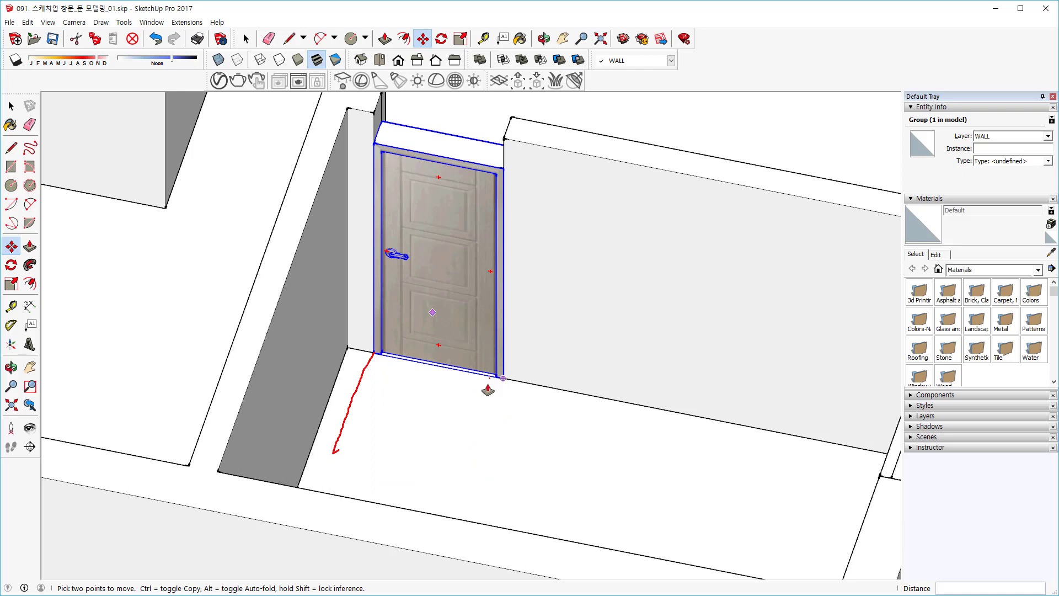
mouse_move(488, 388)
left_mouse_down()
mouse_move(374, 466)
mouse_move(330, 468)
left_mouse_up()
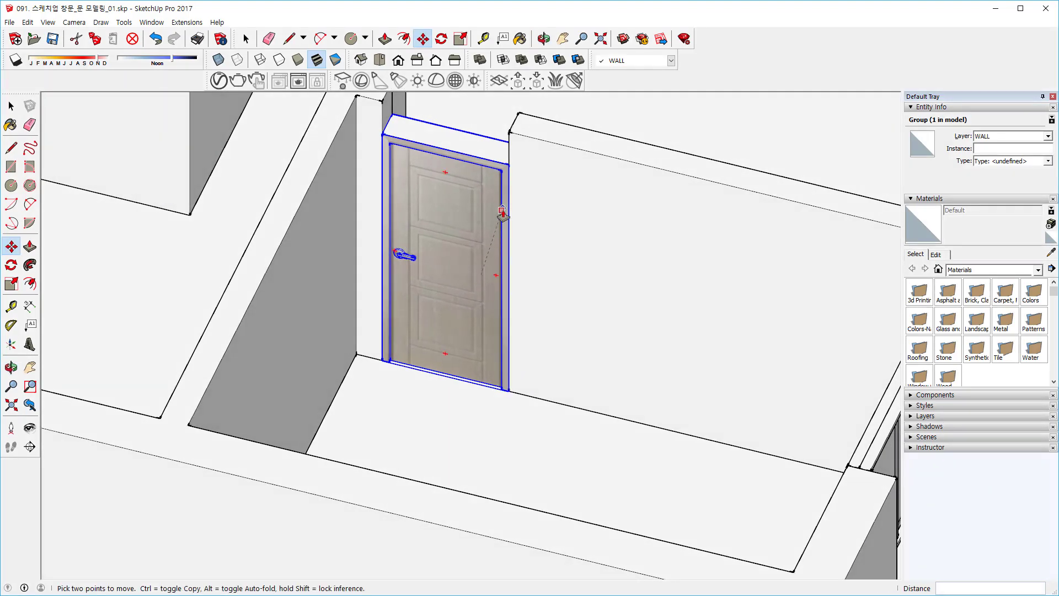
left_click_drag(503, 213, 464, 274)
Ready the door group for scaling and display the model with X-ray transparency combined with textured shading.
key("m")
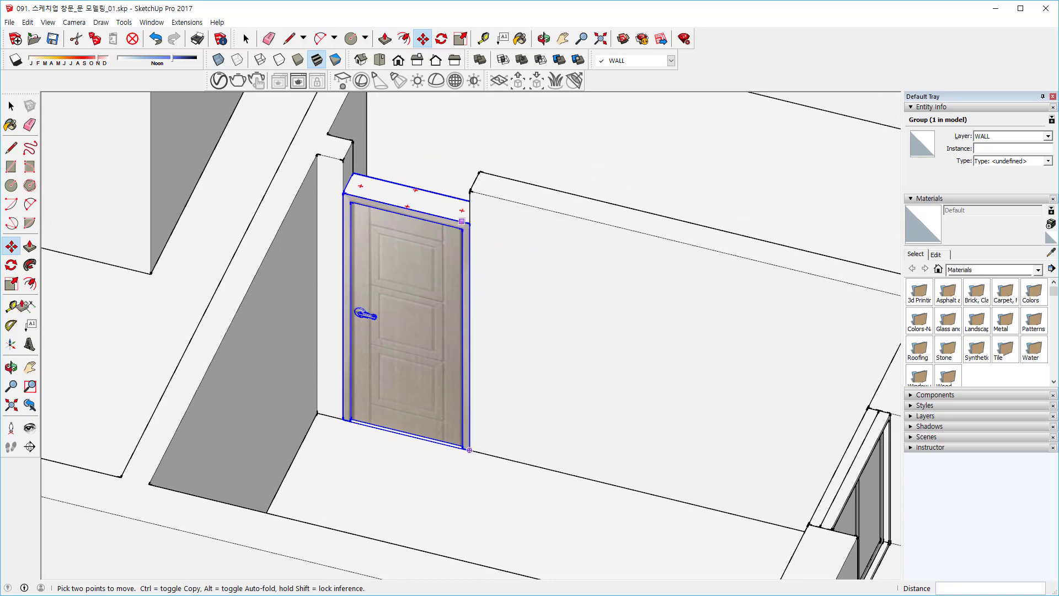
key("s")
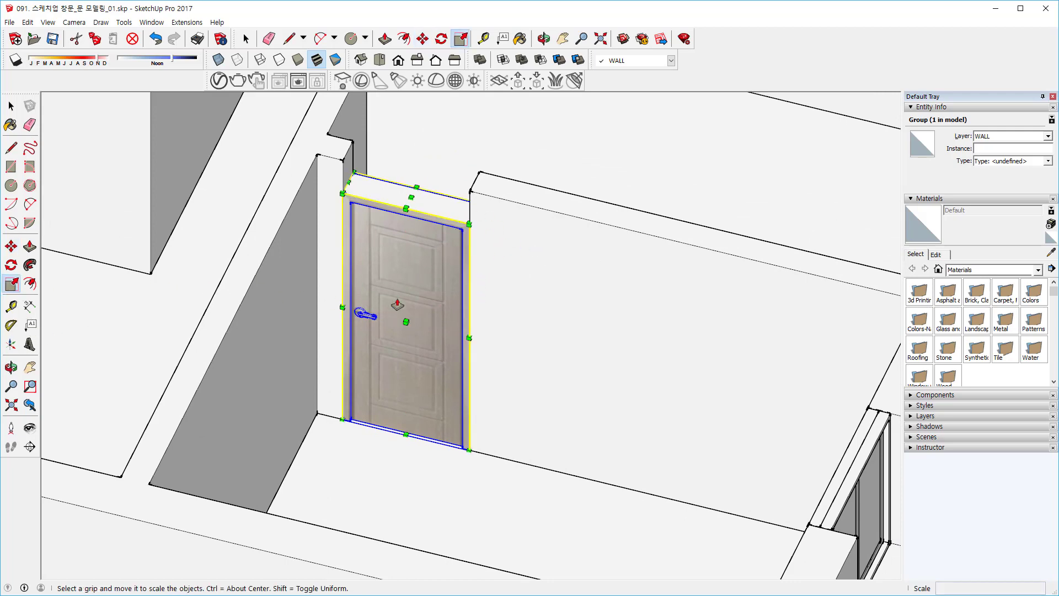
middle_click_drag(470, 303, 495, 337)
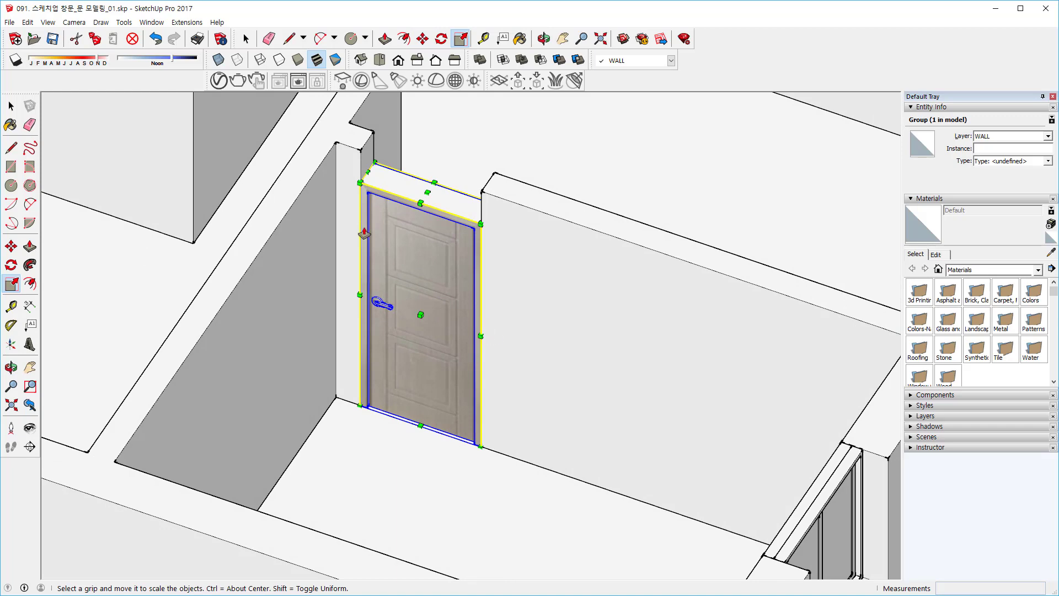
left_click(260, 60)
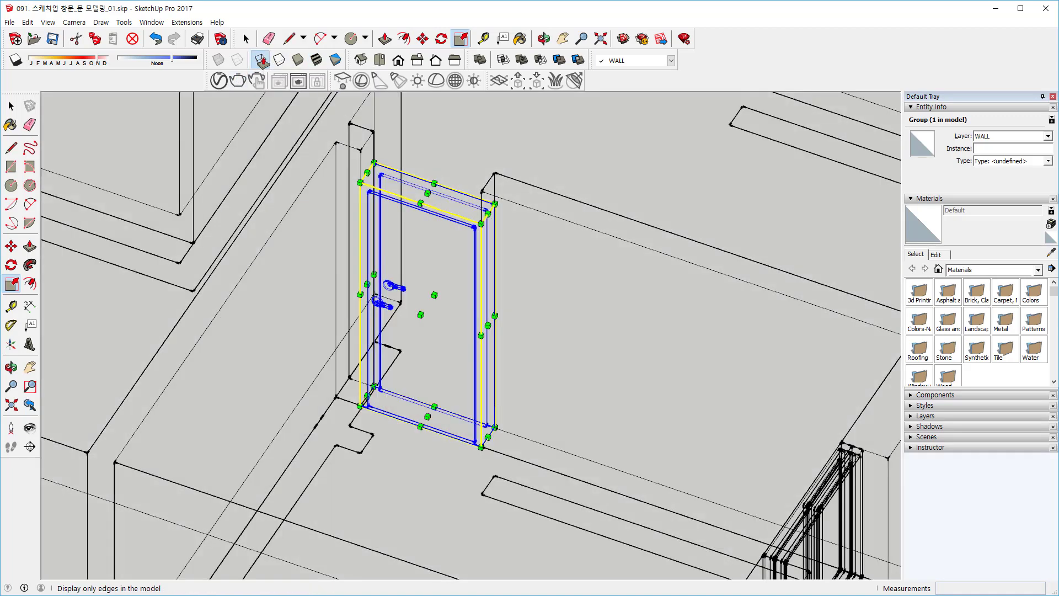
left_click(298, 60)
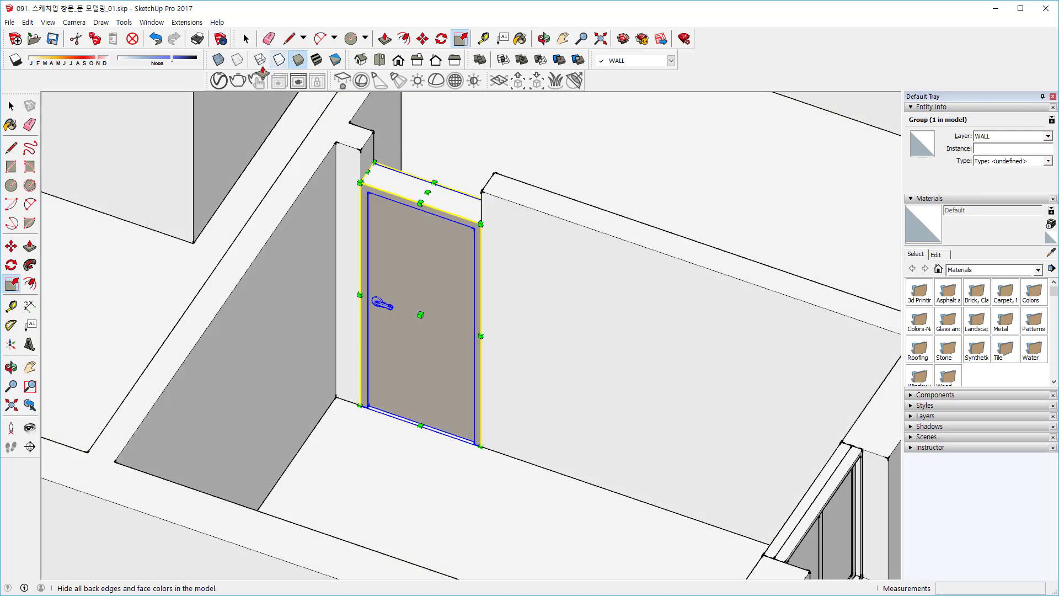
left_click(214, 63)
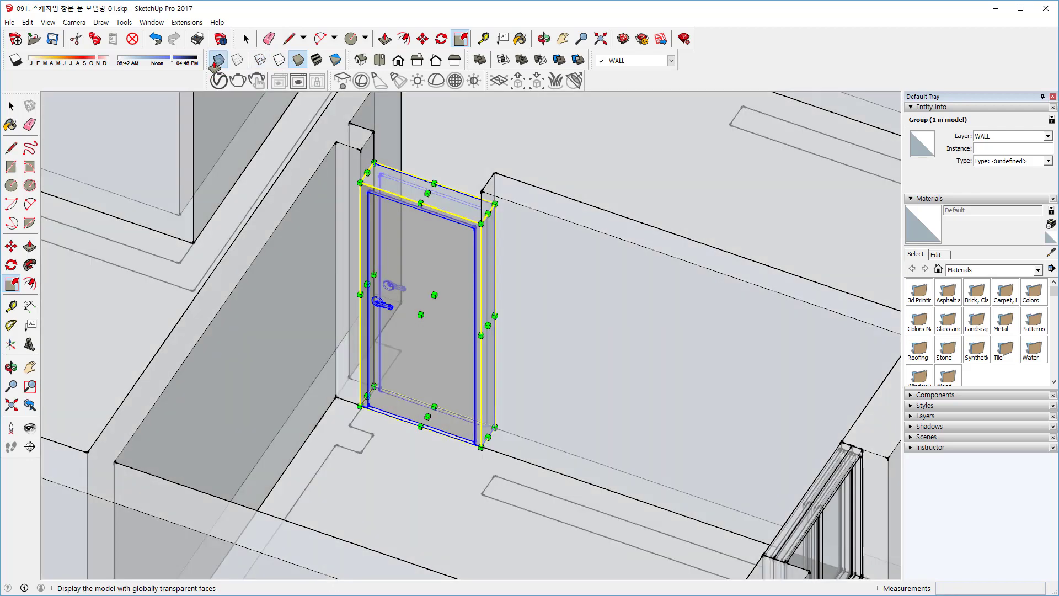
left_click(317, 59)
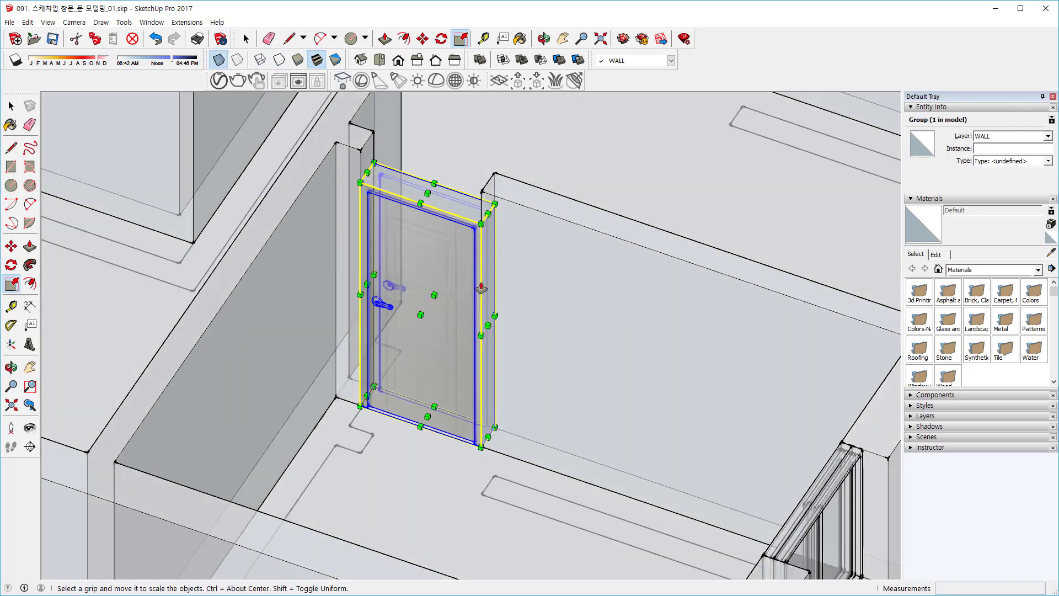
Mirror the door group with a Green Scale of -1 and move it 900 mm back into the inner doorway.
middle_click_drag(481, 288, 451, 310)
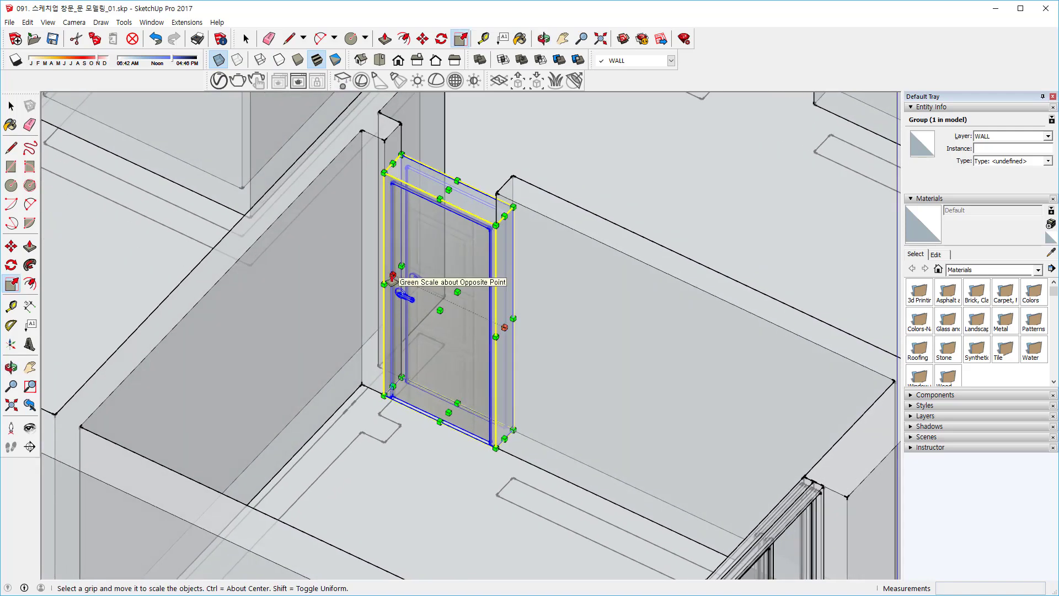
left_click_drag(393, 276, 622, 370)
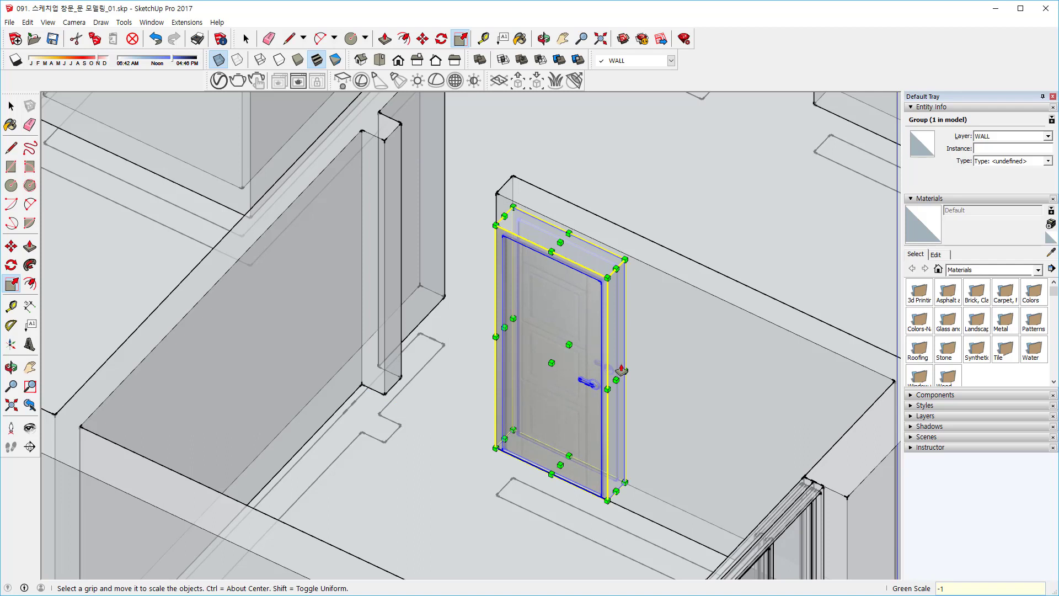
key("m")
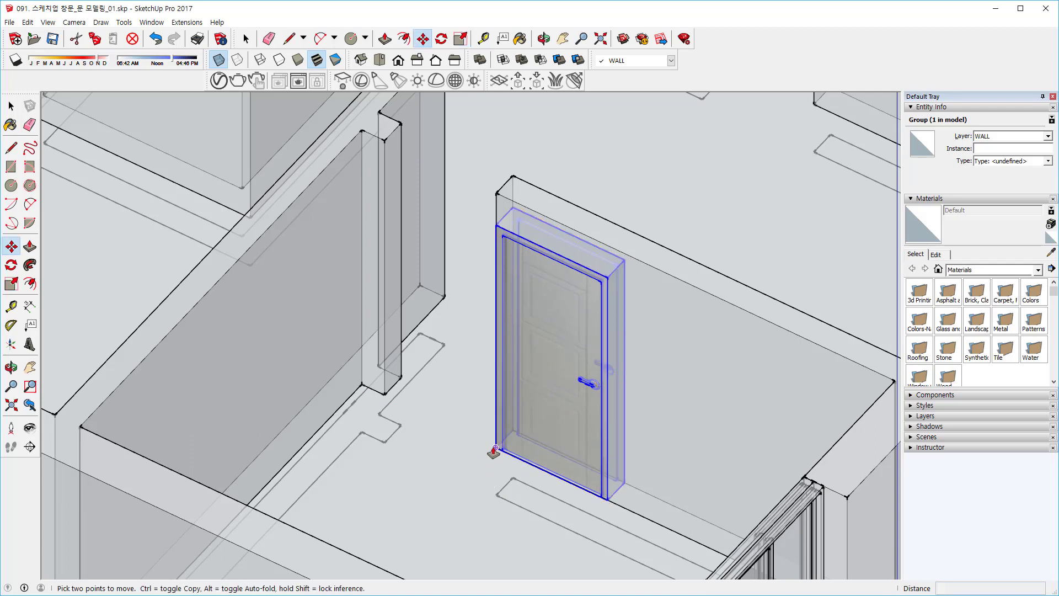
left_click(495, 448)
left_click(385, 395)
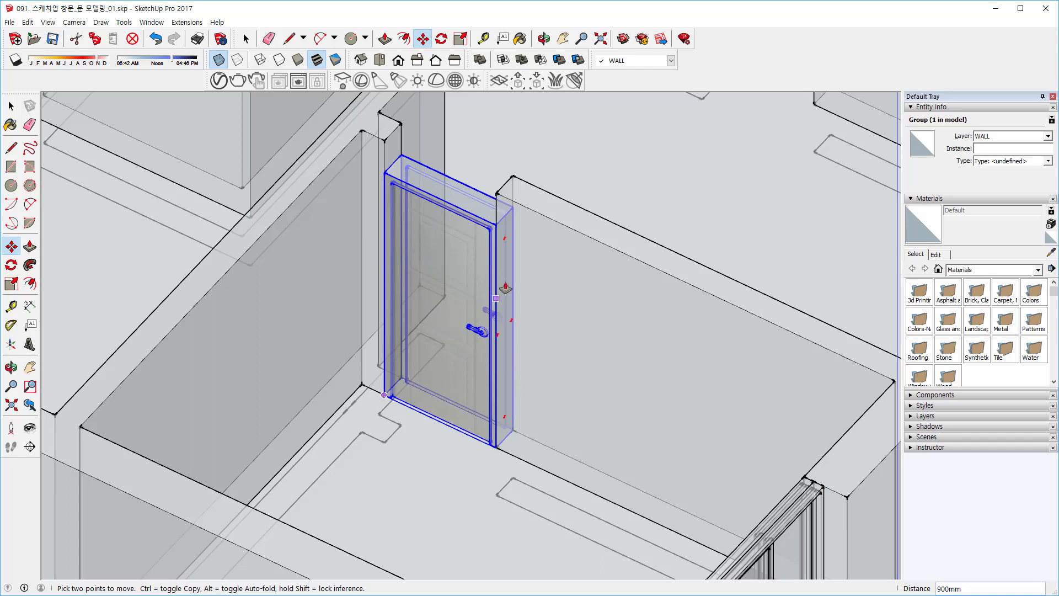
Copy the door group by its lower frame corner about 3900 mm into the doorway across the hall.
middle_click_drag(506, 287, 504, 319, "shift")
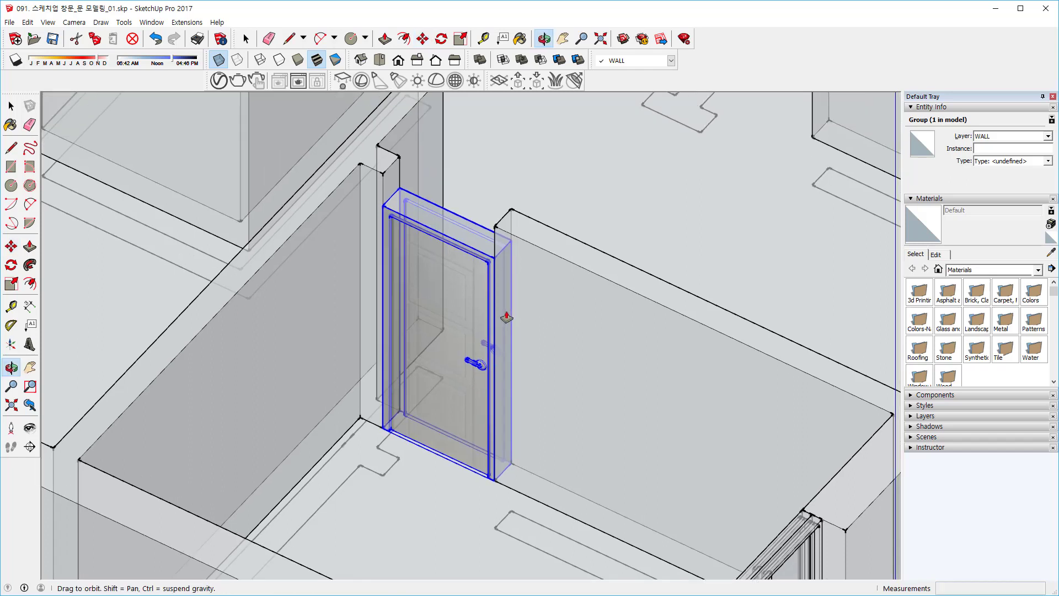
left_click(495, 480)
key("ctrl")
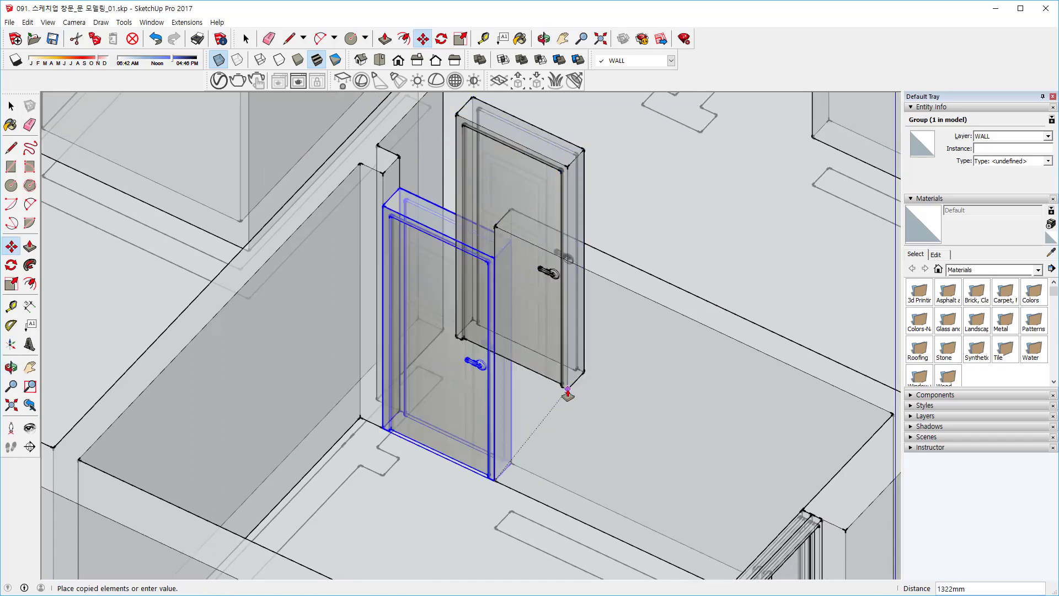
scroll(554, 341, "down", 1)
scroll(554, 341, "down", 1)
middle_click_drag(634, 201, 574, 478, "shift")
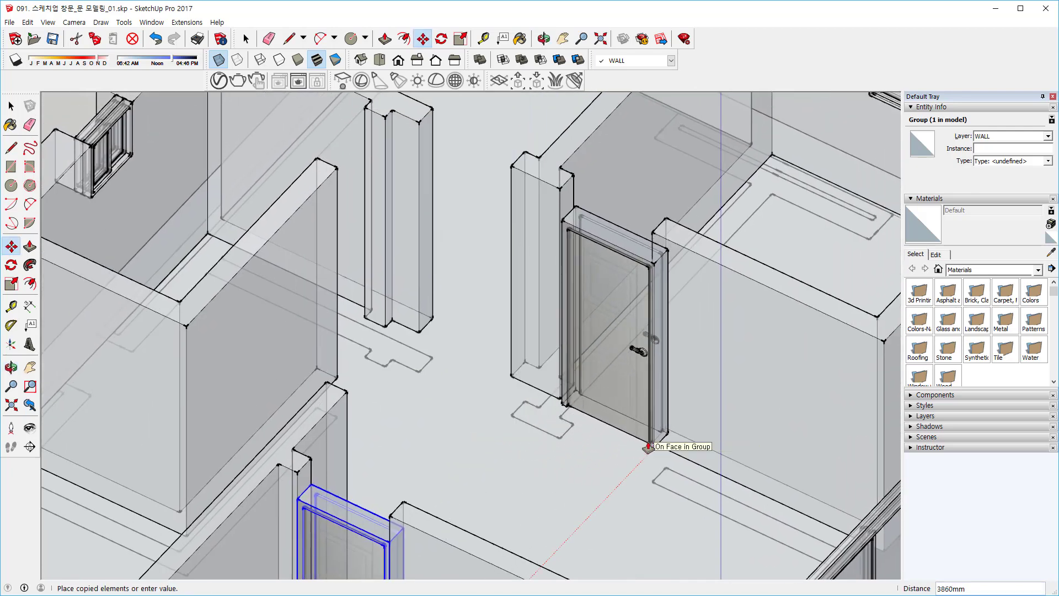
scroll(653, 444, "up", 5)
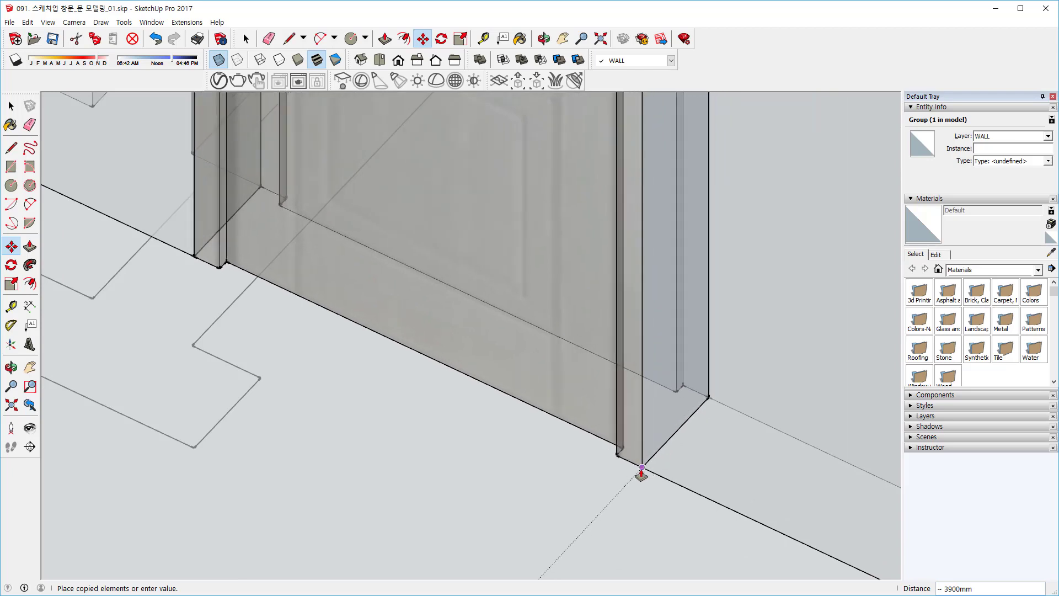
left_click(640, 465)
Copy that door by its lower frame corner about 1375 mm along the wall into the adjacent doorway.
scroll(641, 465, "down", 5)
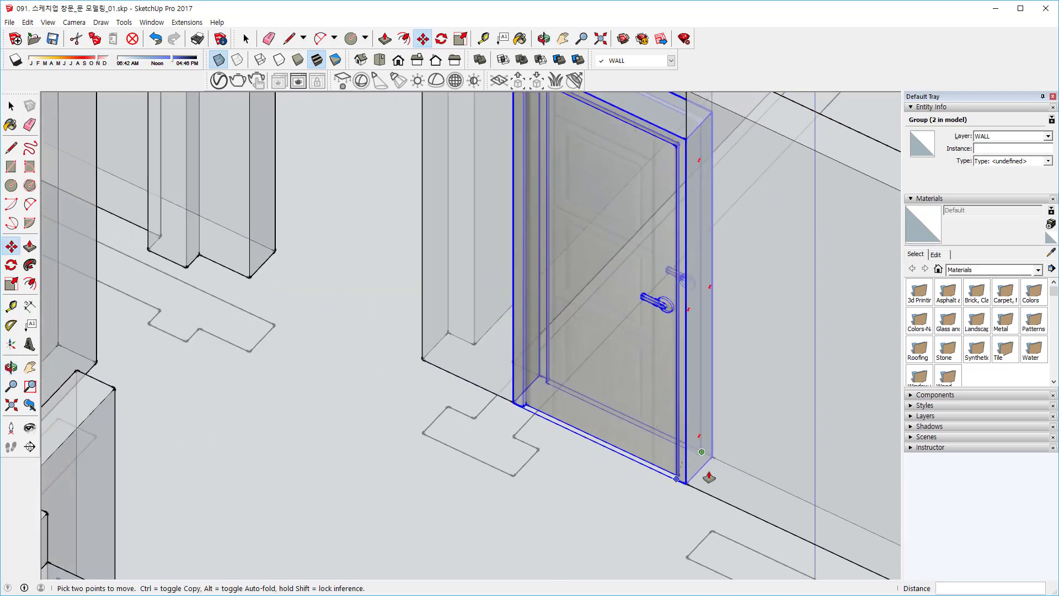
left_click(685, 487)
key("ctrl")
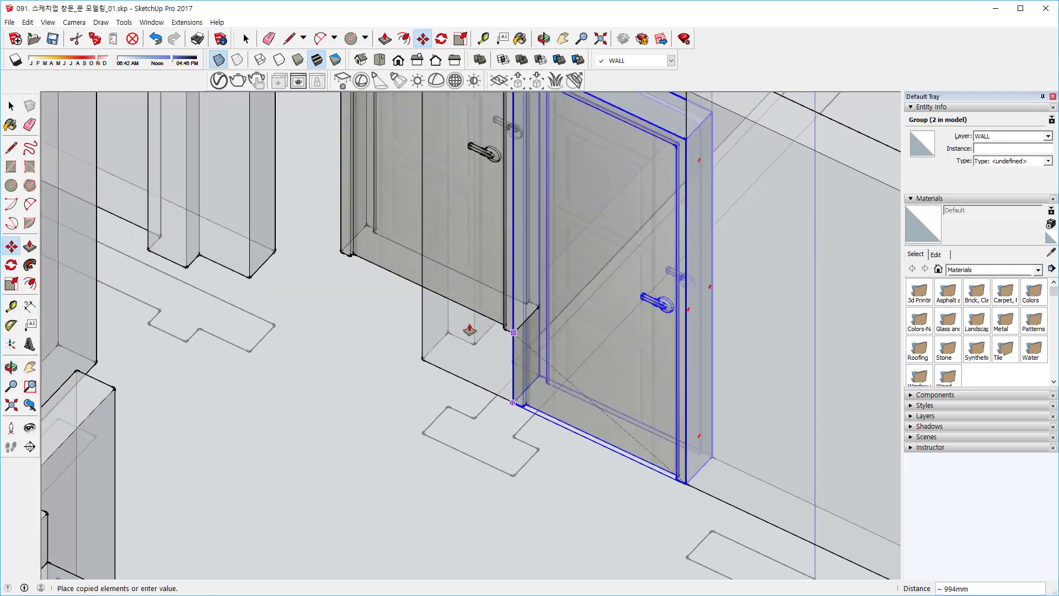
scroll(414, 343, "up", 4)
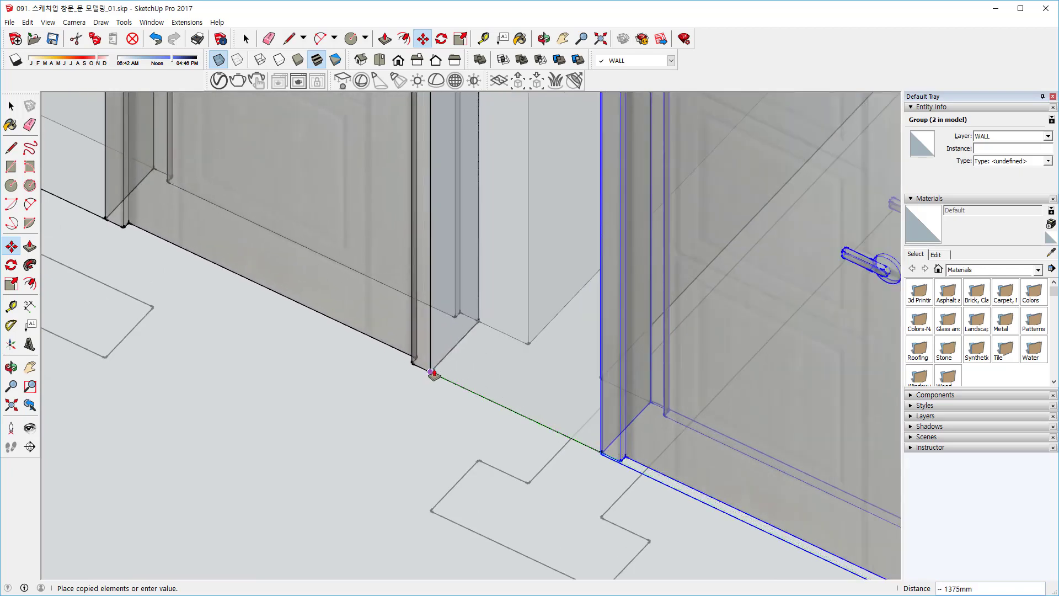
left_click(433, 375)
scroll(438, 378, "down", 5)
Mirror the newly copied door with a Green Scale of -1 and move it 900 mm back into its doorway.
middle_click_drag(437, 379, 462, 365)
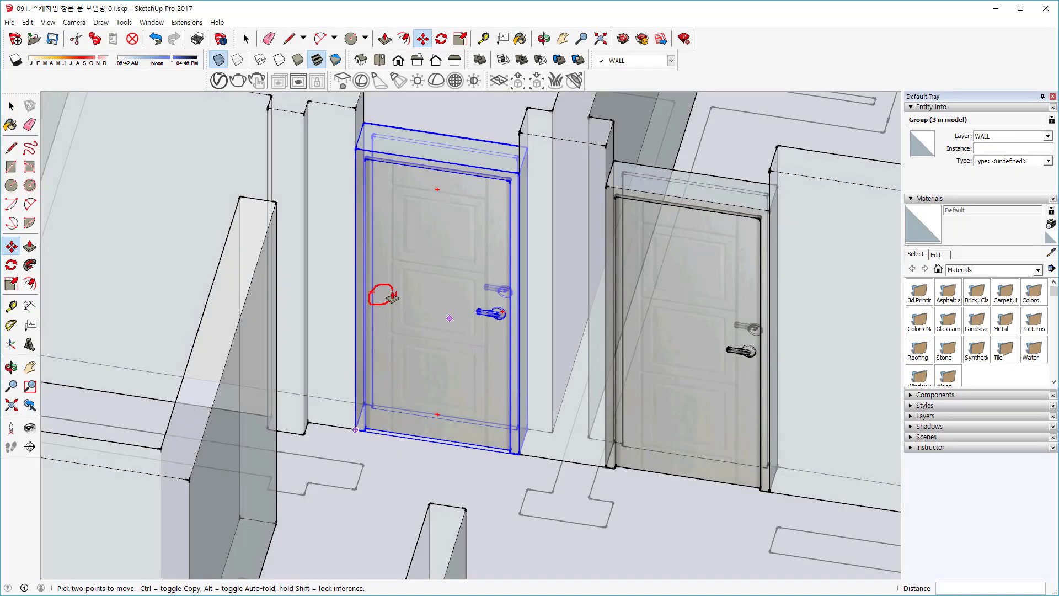
middle_click_drag(390, 296, 274, 310)
left_click(11, 284)
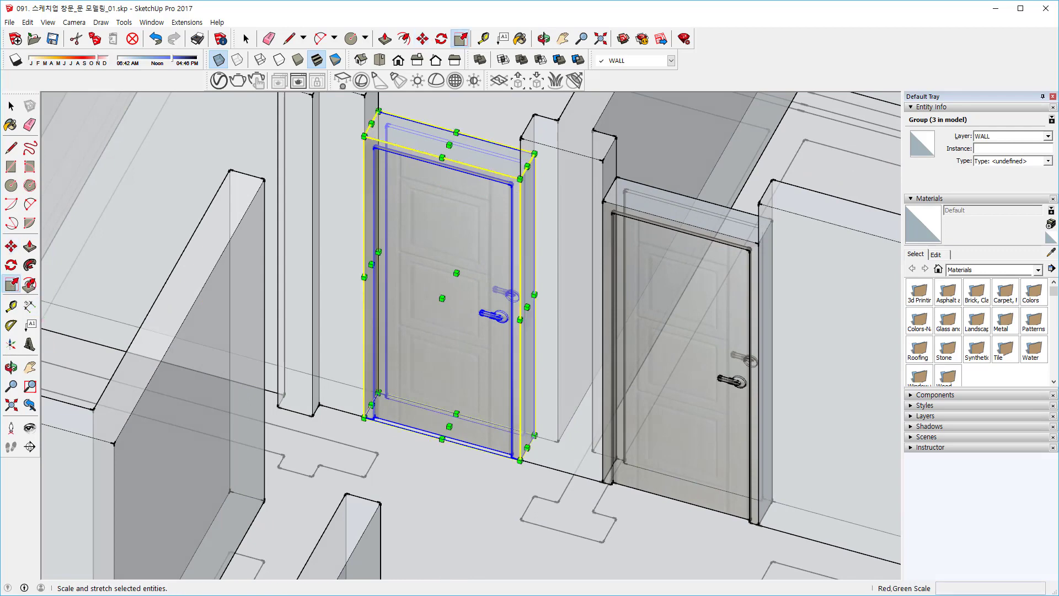
left_click_drag(528, 311, 122, 243)
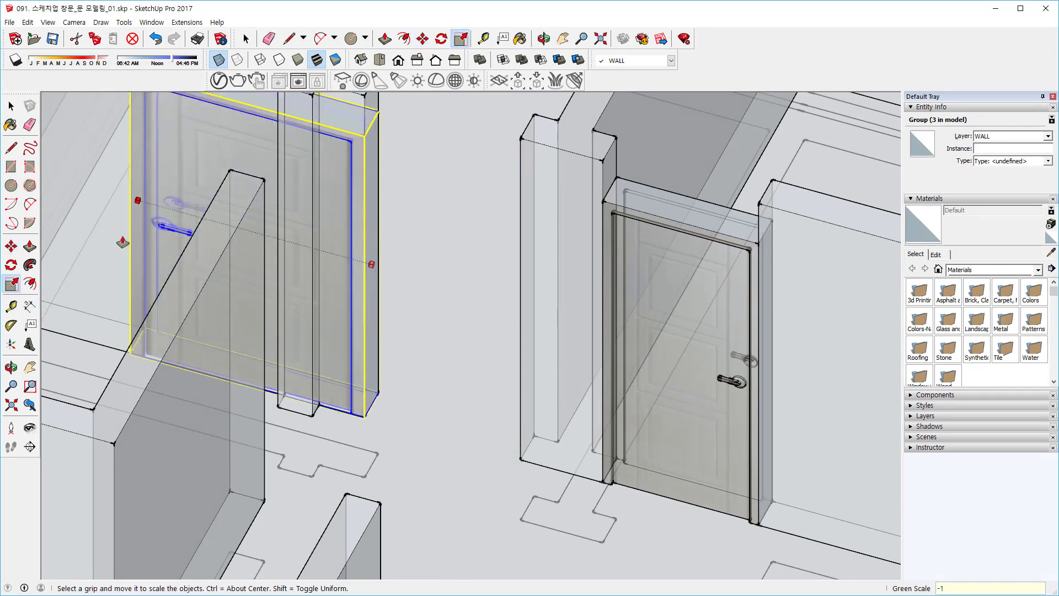
key("Return")
key("m")
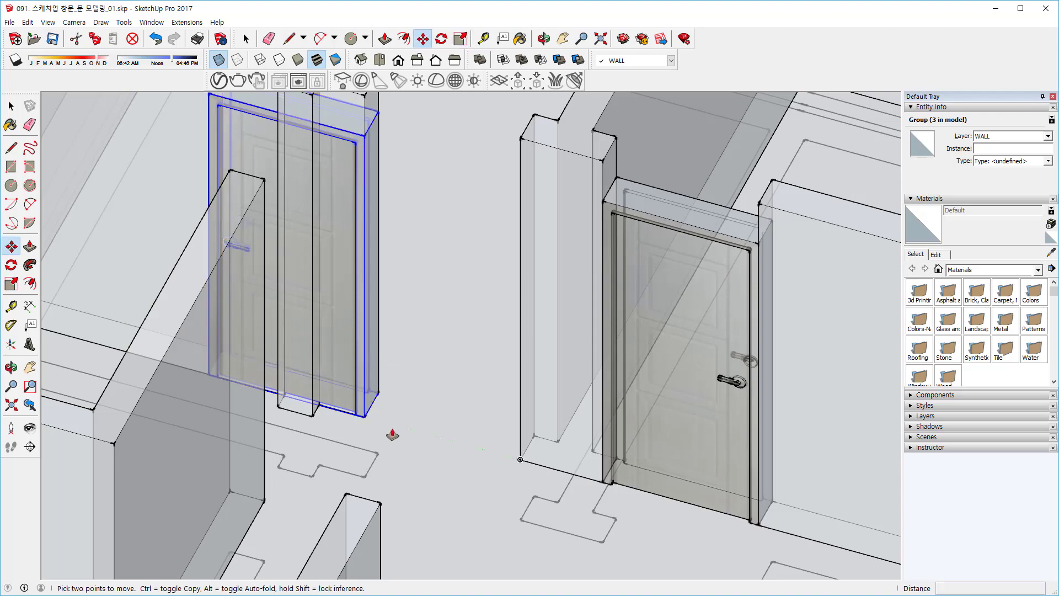
left_click(363, 417)
left_click(521, 466)
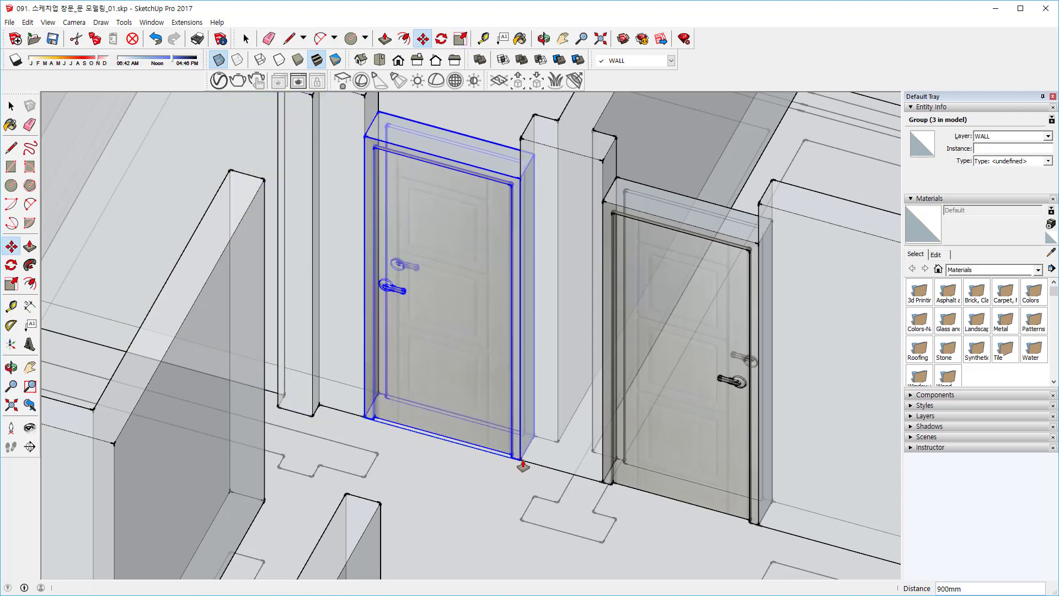
Copy the mirrored door about 4893 mm to the free end of the outer wall beside the window.
scroll(479, 321, "down", 3)
scroll(479, 322, "down", 2)
scroll(477, 329, "up", 2)
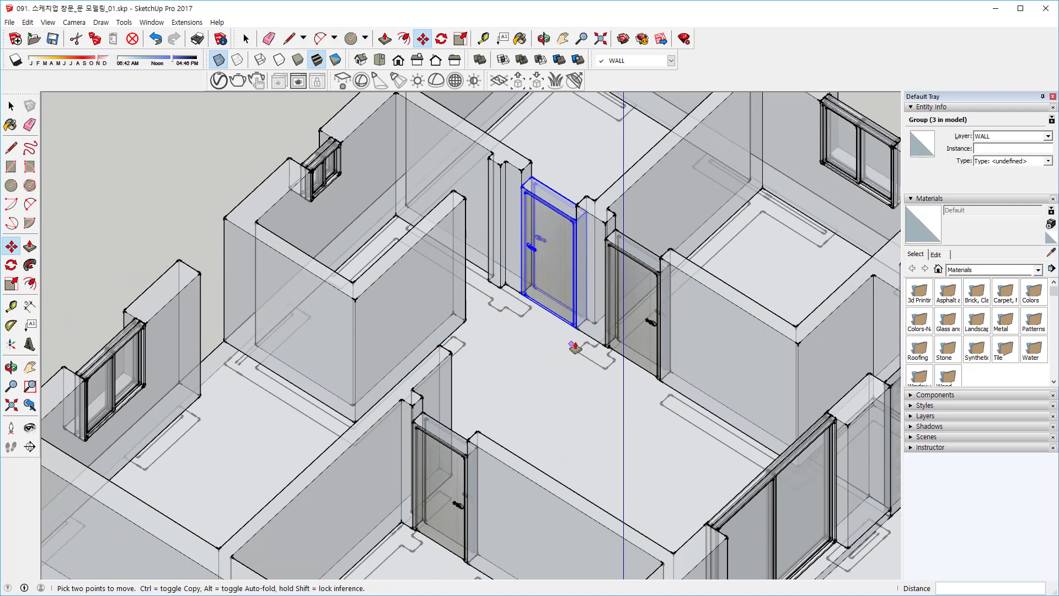
left_click(576, 328)
key("ctrl")
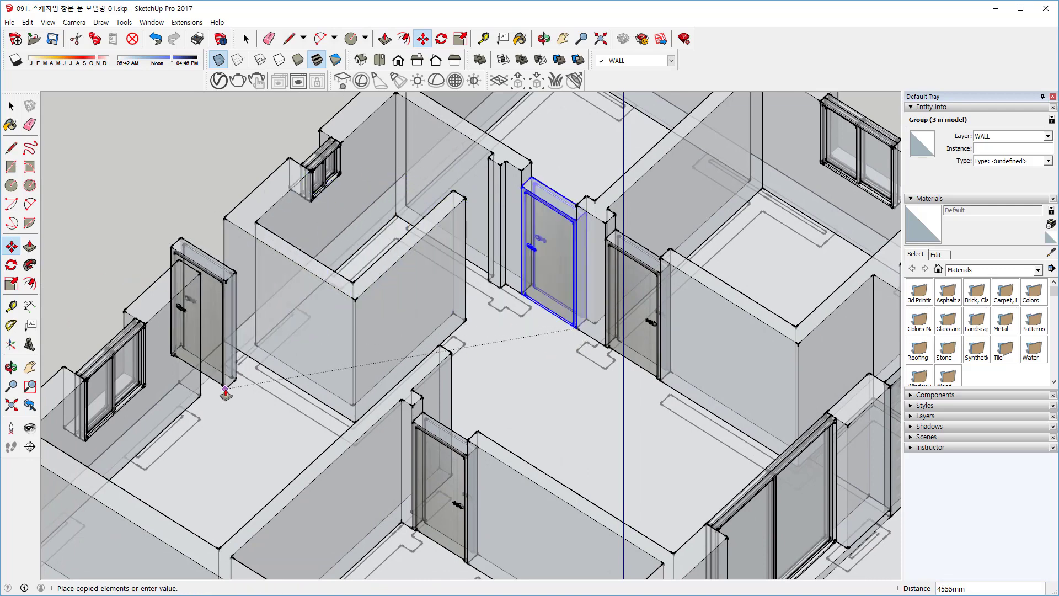
left_click(207, 399)
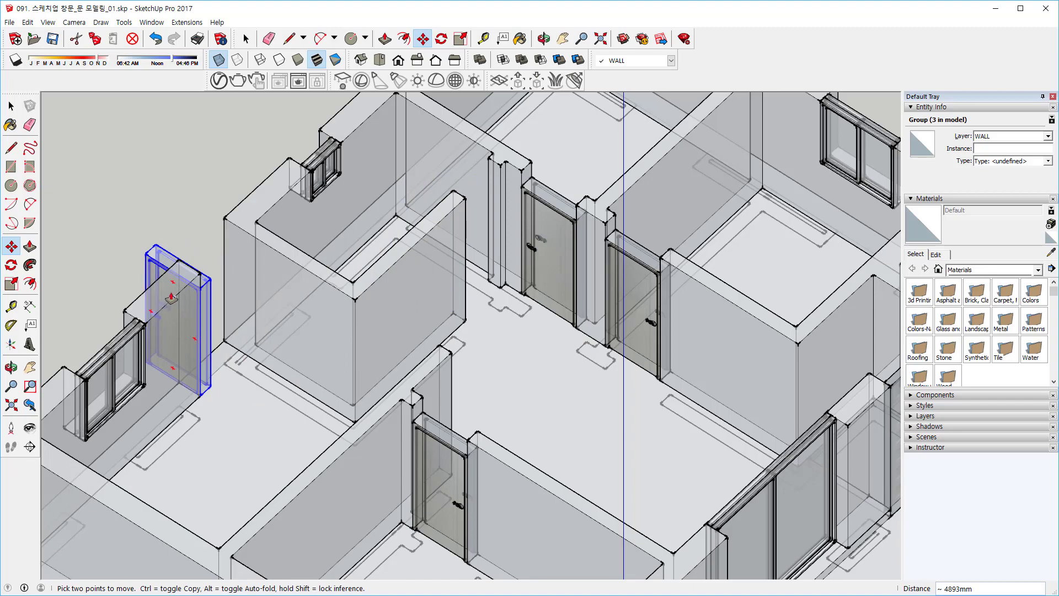
Rotate the copied door 90 degrees about its upper frame corner so it spans the opening in line with the outer wall.
scroll(171, 298, "up", 3)
middle_click_drag(203, 306, 511, 293)
middle_click_drag(423, 408, 481, 319, "shift")
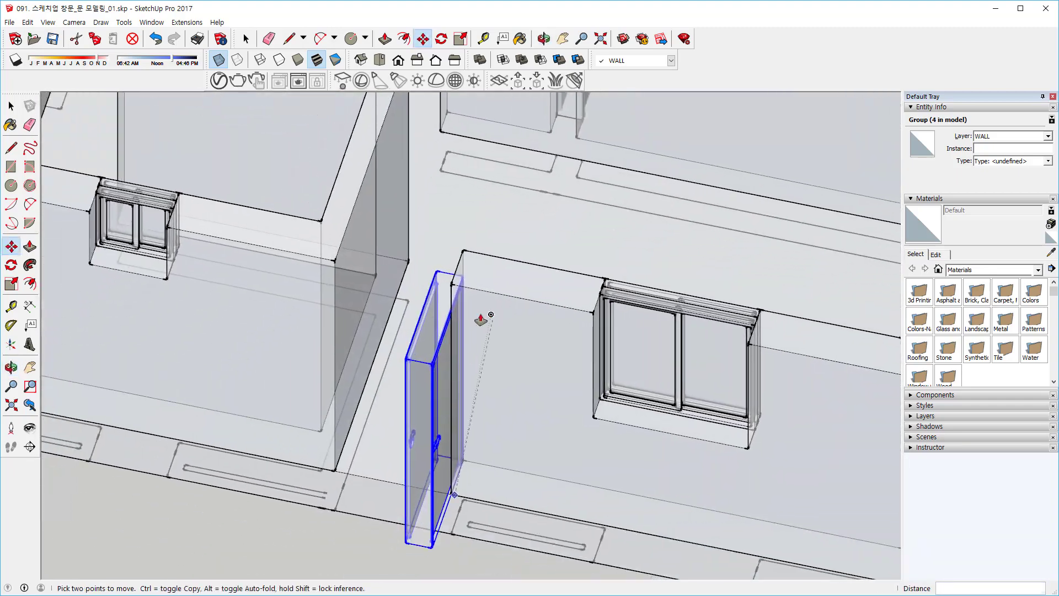
left_click(11, 264)
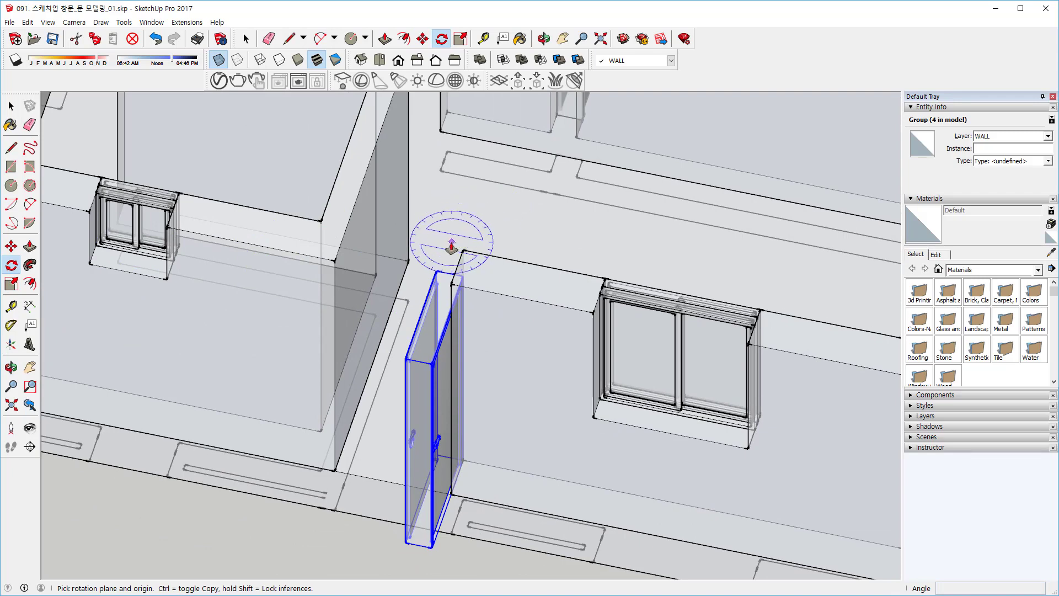
scroll(484, 272, "up", 6)
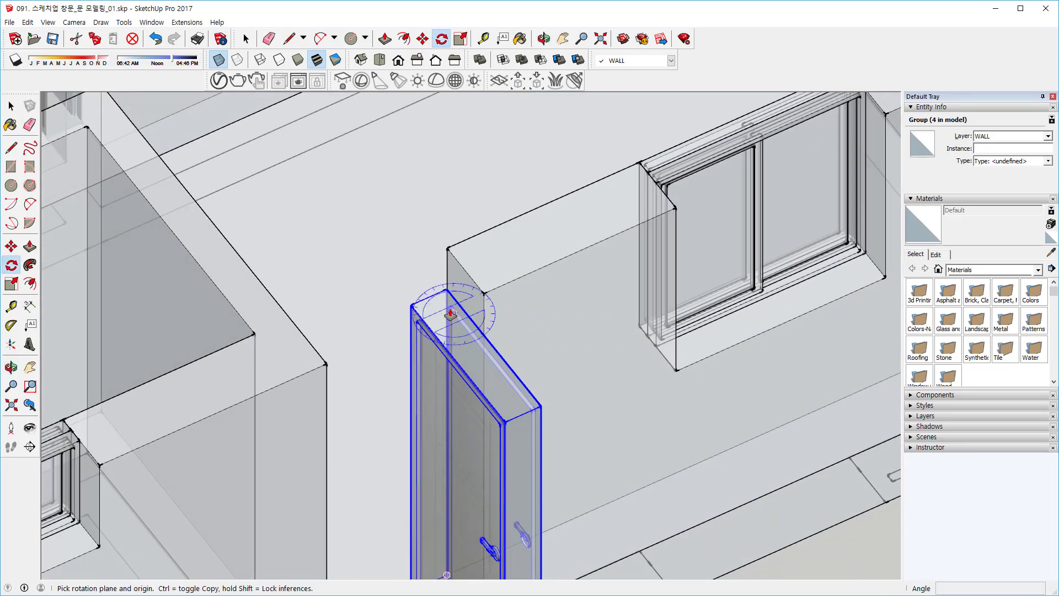
left_click(442, 297)
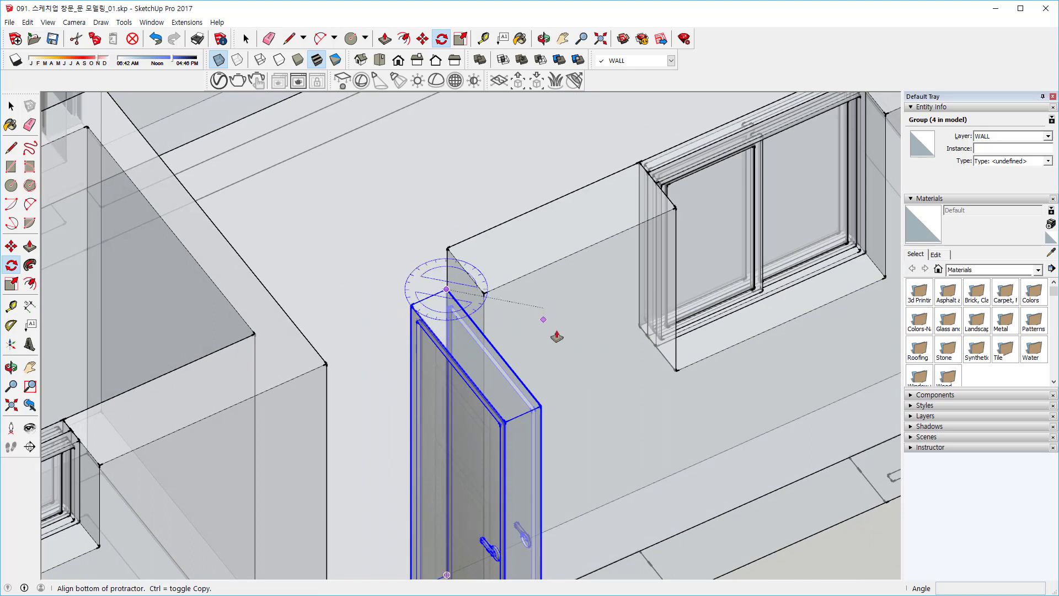
left_click(541, 407)
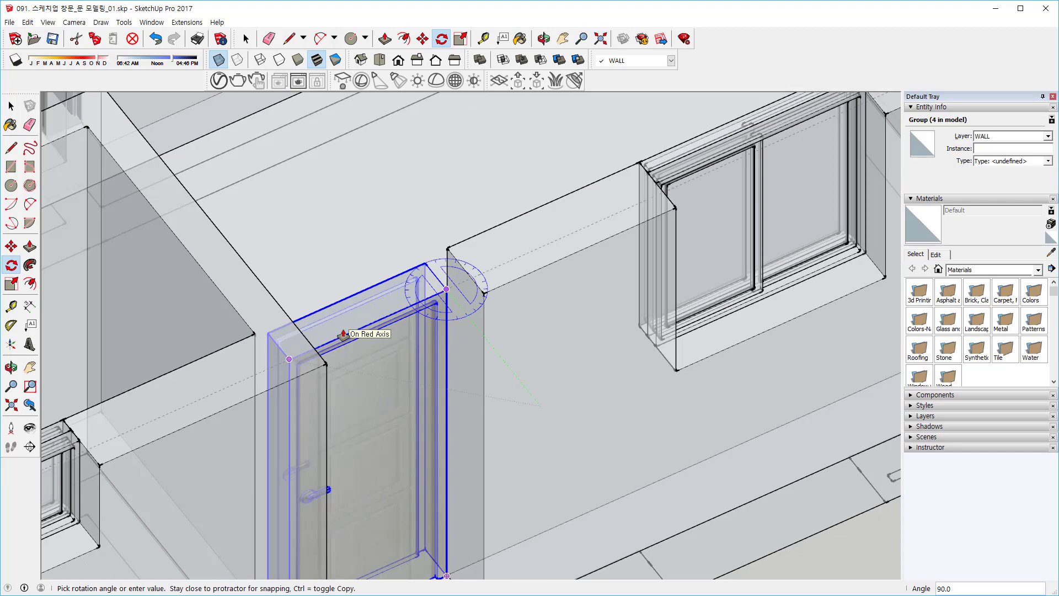
left_click(343, 334)
Move the rotated door by its lower frame corner to the wall's lower corner so its frame sits flush in the outer-wall opening.
middle_click_drag(466, 304, 496, 291)
scroll(426, 260, "up", 6)
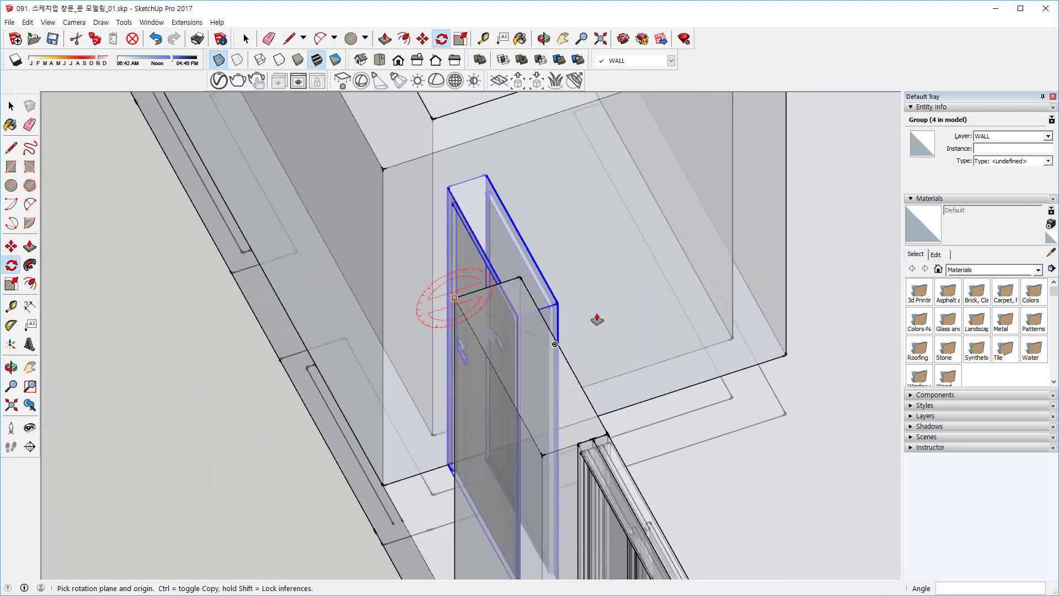
middle_click_drag(597, 319, 440, 297)
scroll(527, 455, "up", 5)
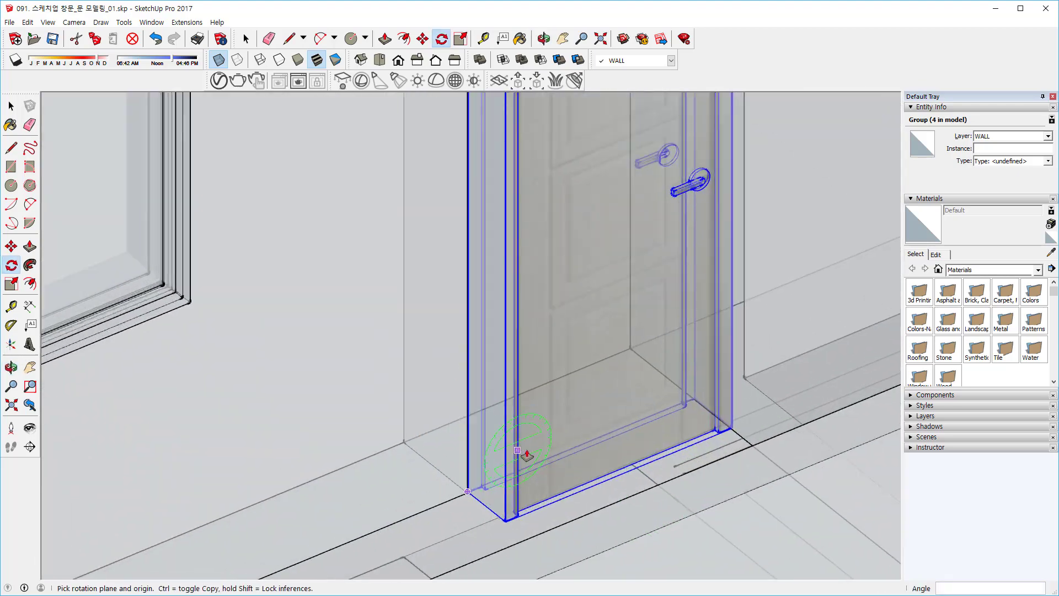
middle_click_drag(527, 455, 542, 309)
scroll(454, 350, "up", 4)
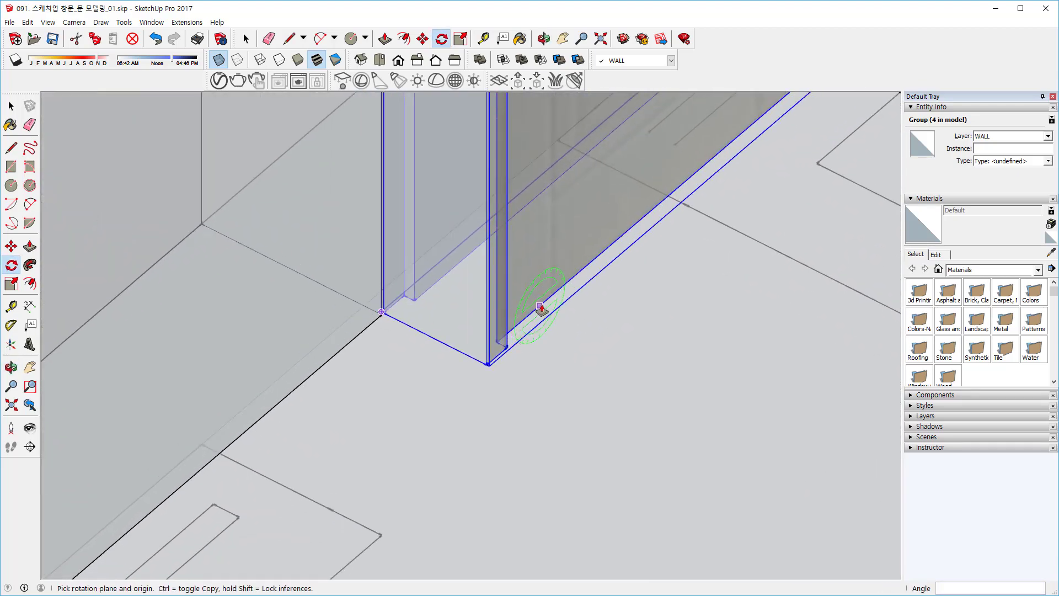
key("m")
scroll(477, 367, "up", 4)
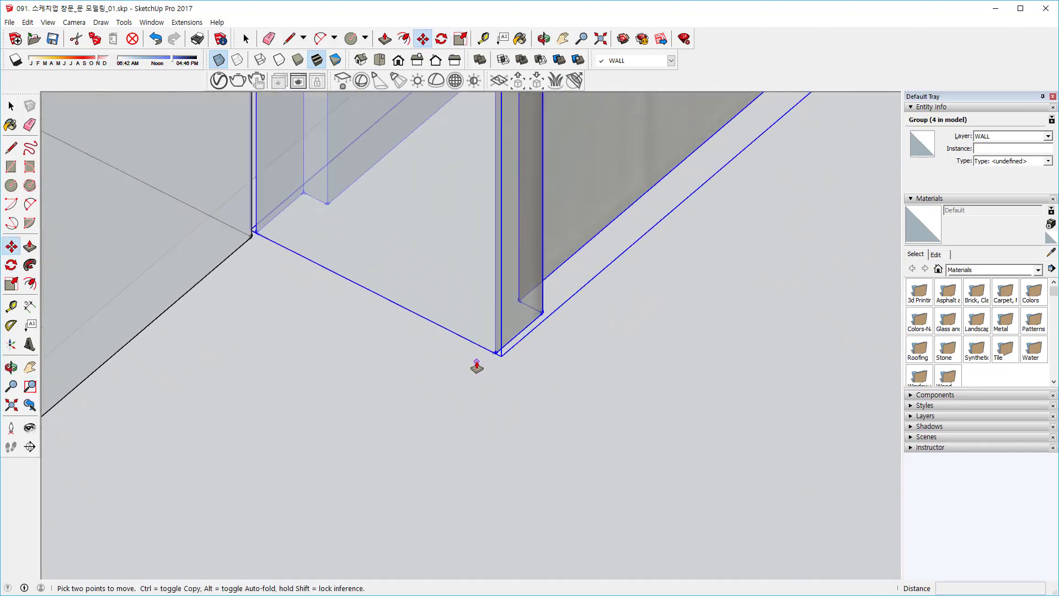
scroll(480, 367, "up", 1)
left_click(500, 351)
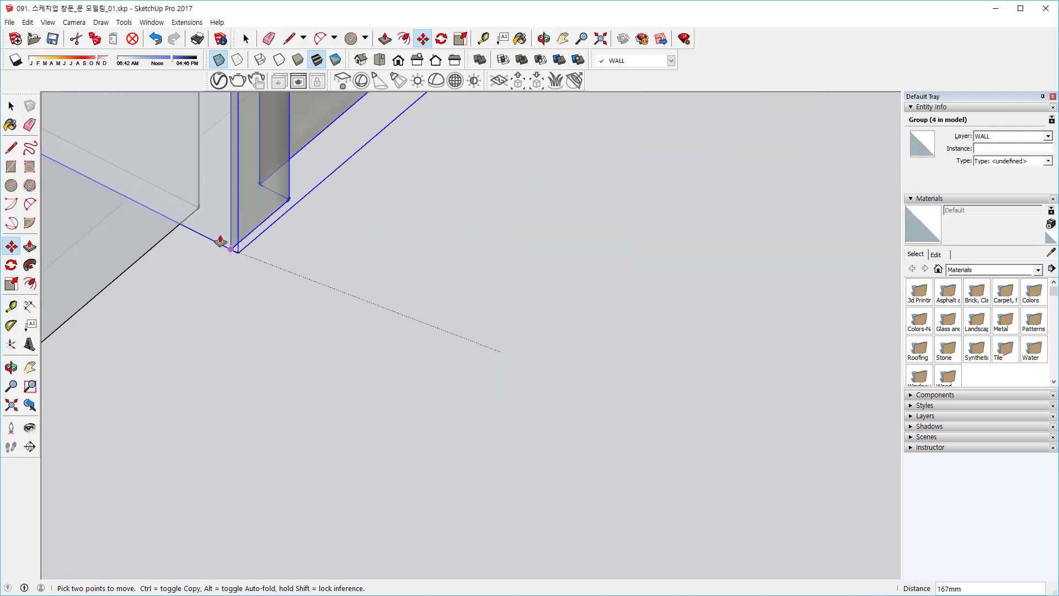
scroll(215, 229, "up", 3)
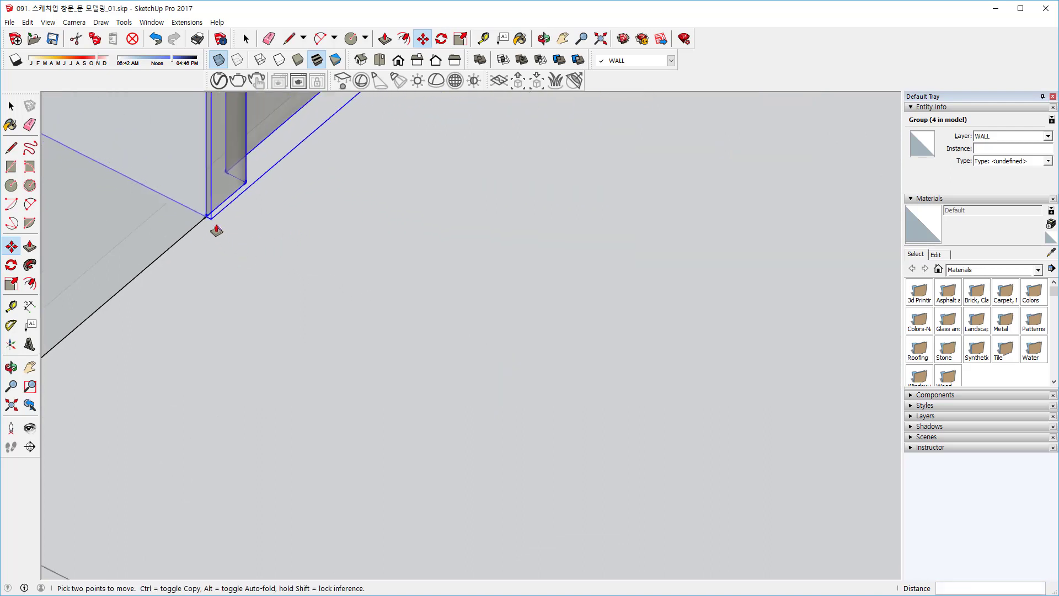
left_click(323, 264)
Turn off the X-ray face style and deselect the door placed in the outer wall.
scroll(323, 265, "down", 10)
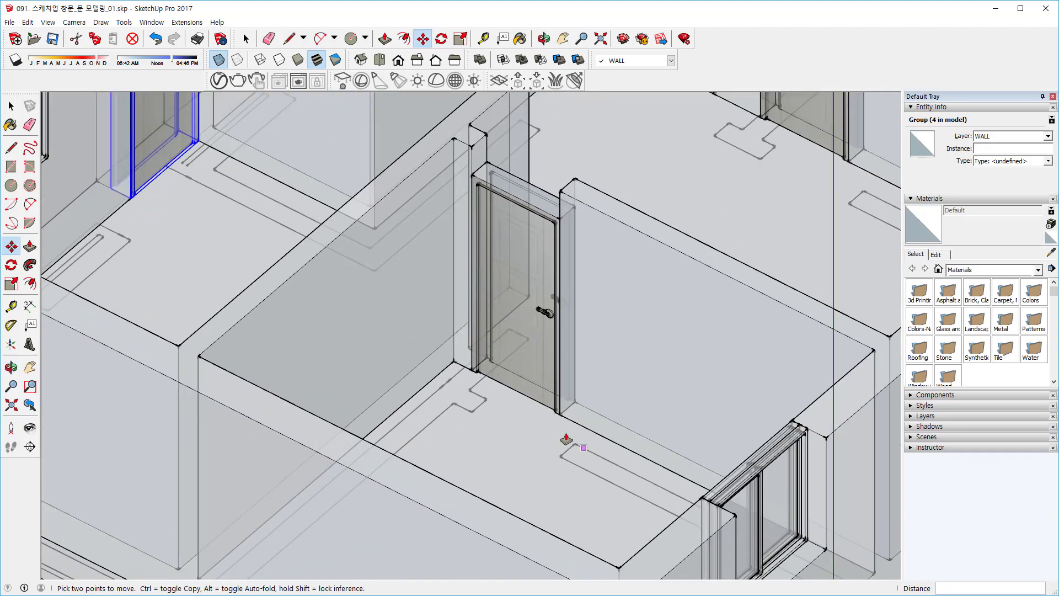
scroll(567, 442, "up", 8)
middle_click_drag(626, 295, 545, 430)
scroll(522, 465, "down", 6)
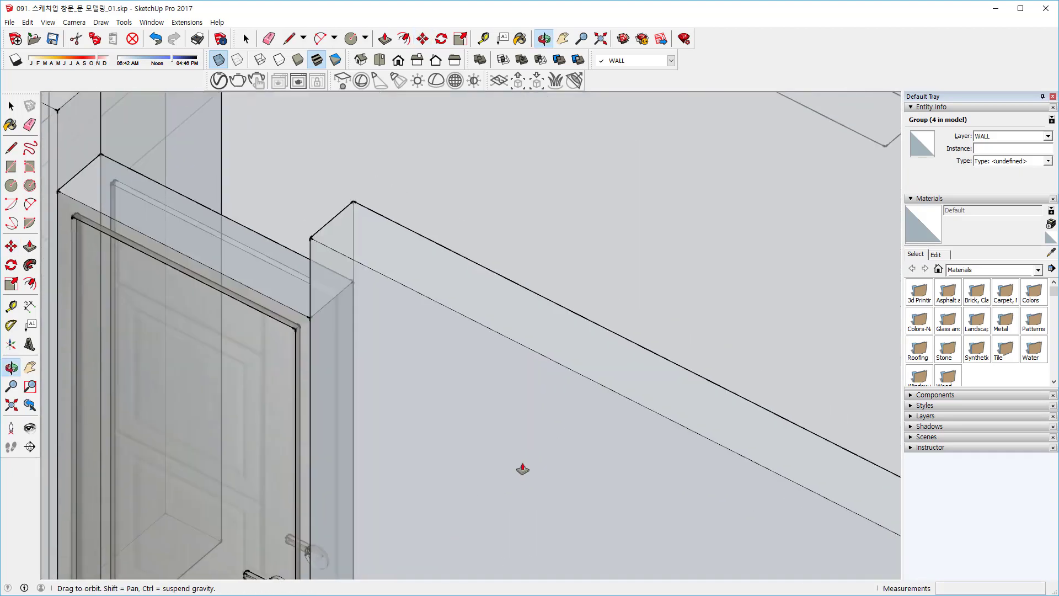
scroll(584, 359, "up", 6)
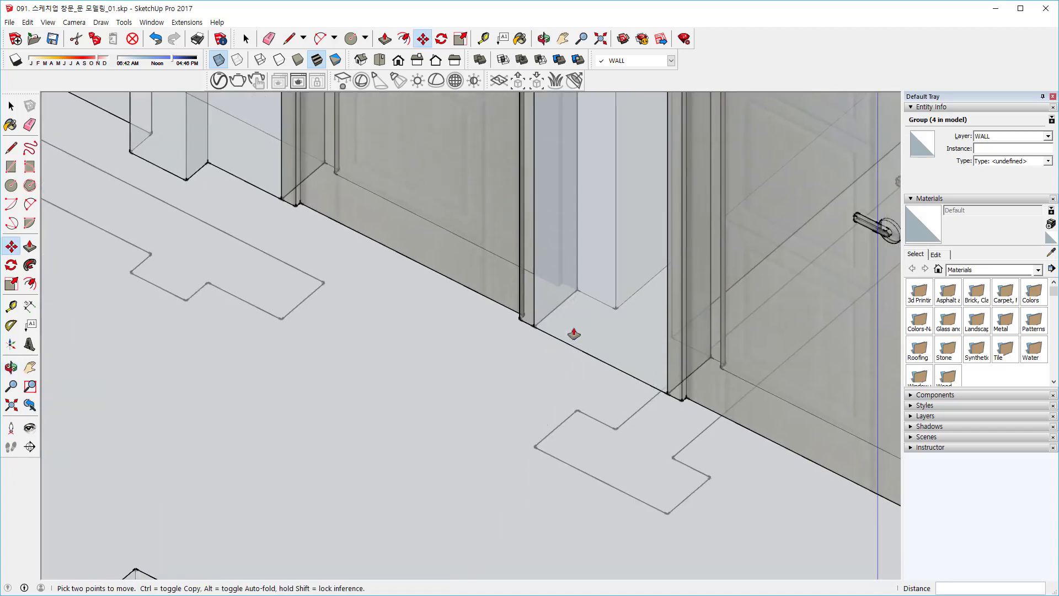
scroll(573, 333, "down", 5)
middle_click_drag(549, 320, 629, 293)
scroll(589, 272, "up", 4)
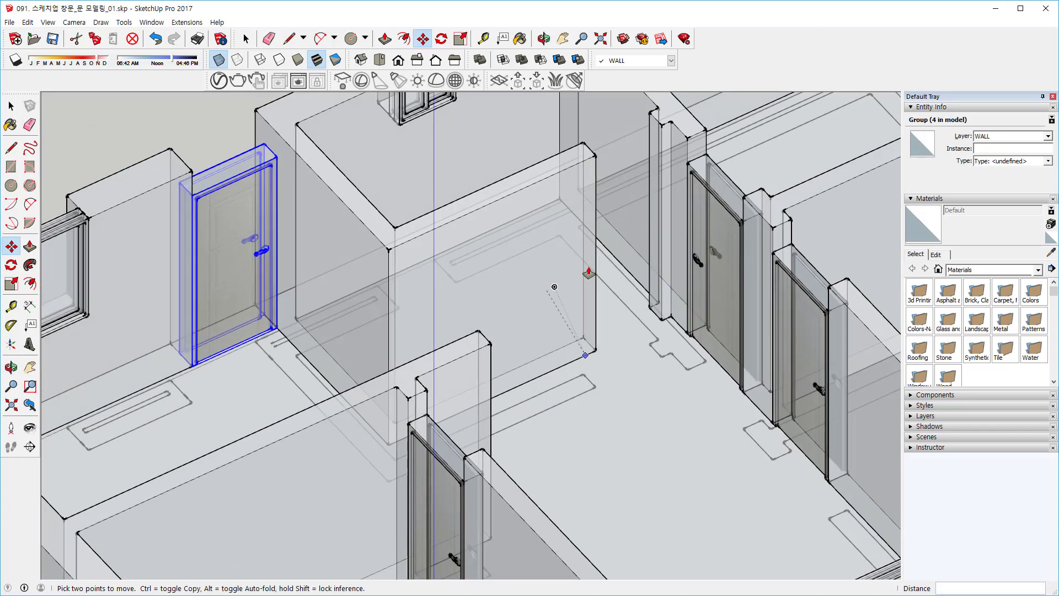
scroll(588, 272, "down", 3)
left_click(218, 60)
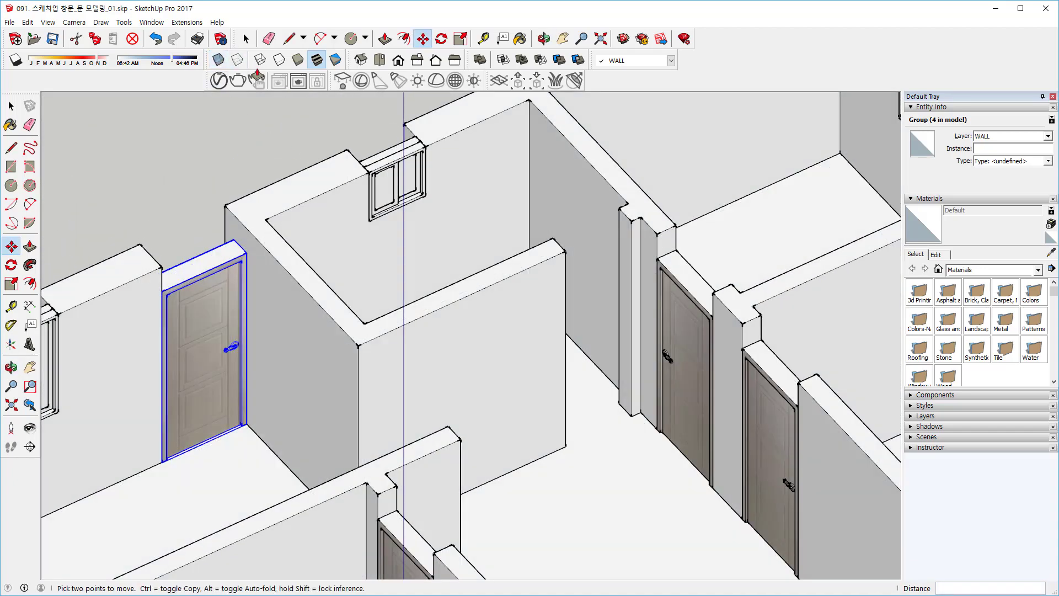
middle_click_drag(589, 182, 485, 227)
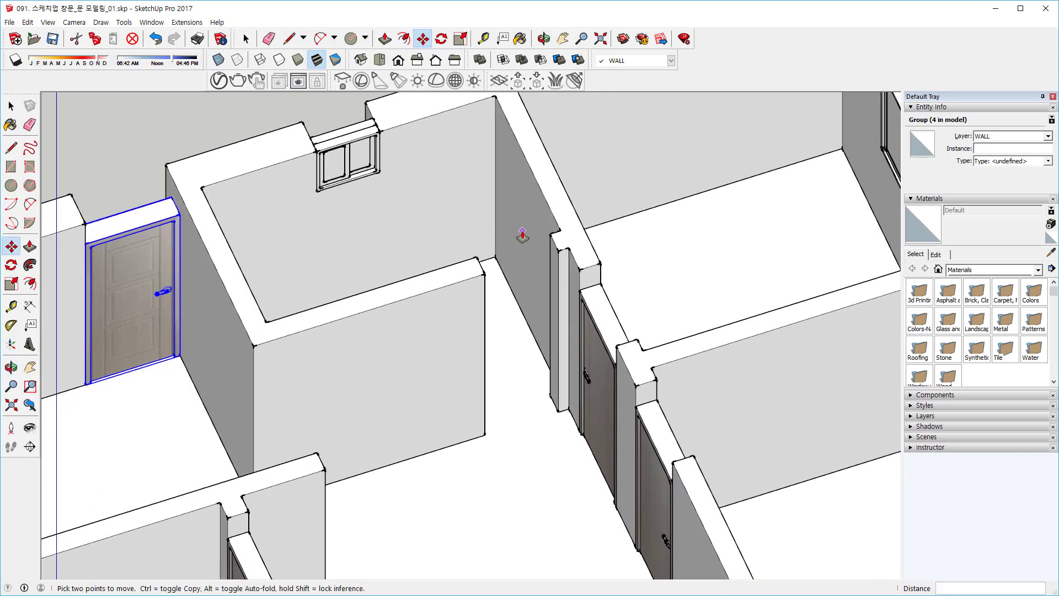
scroll(525, 236, "up", 3)
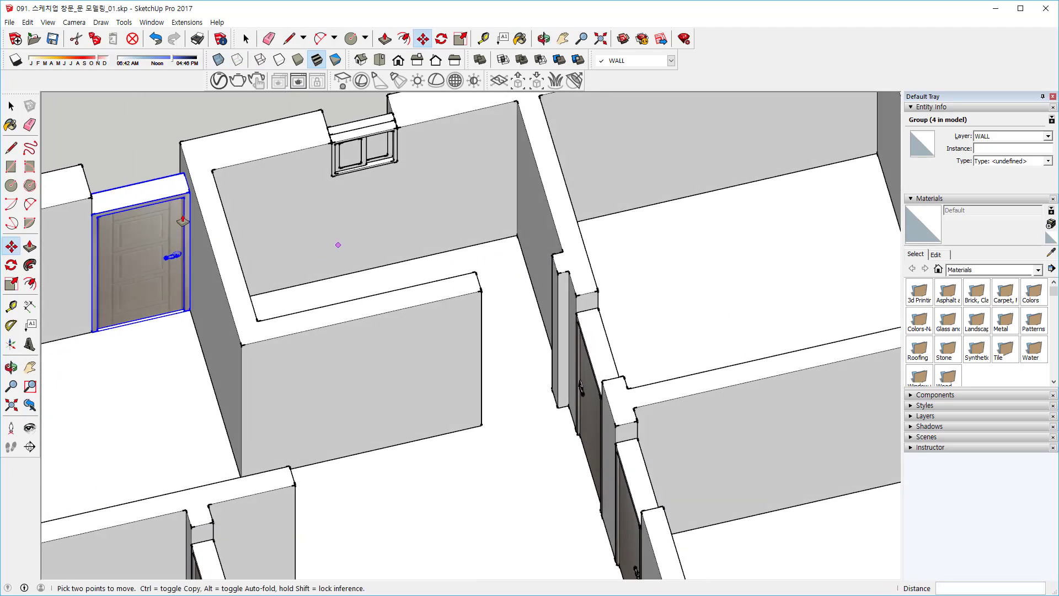
left_click(11, 106)
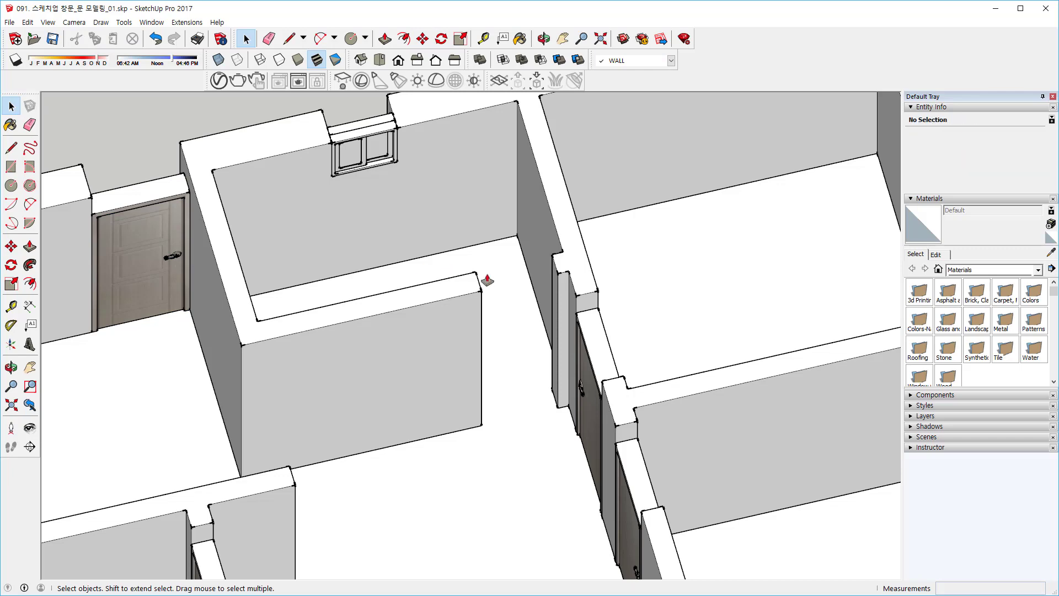
Open the house's floor slab group for editing.
middle_click_drag(485, 279, 452, 321)
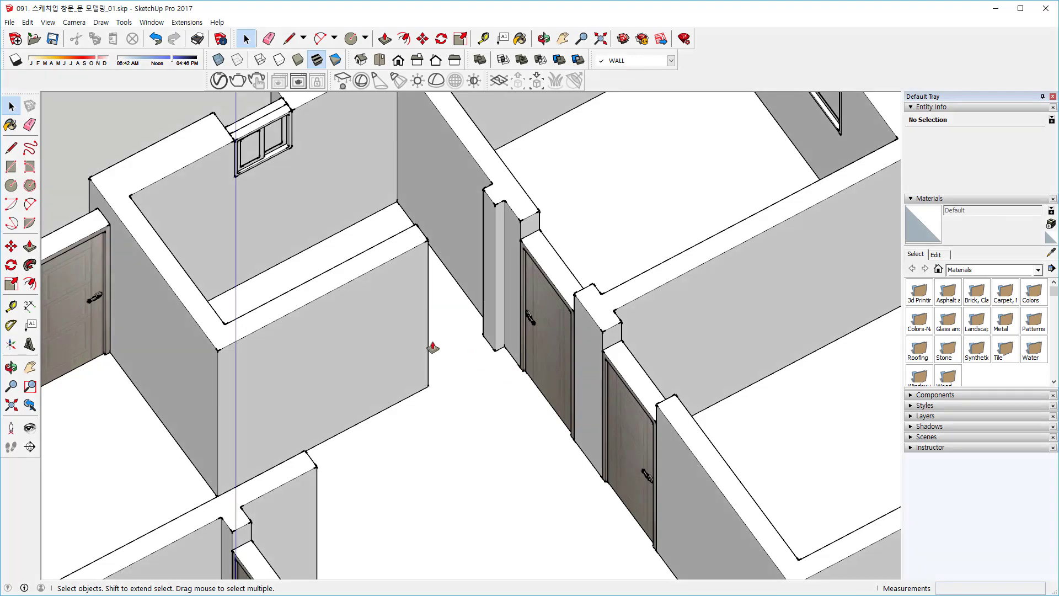
middle_click_drag(433, 278, 407, 310)
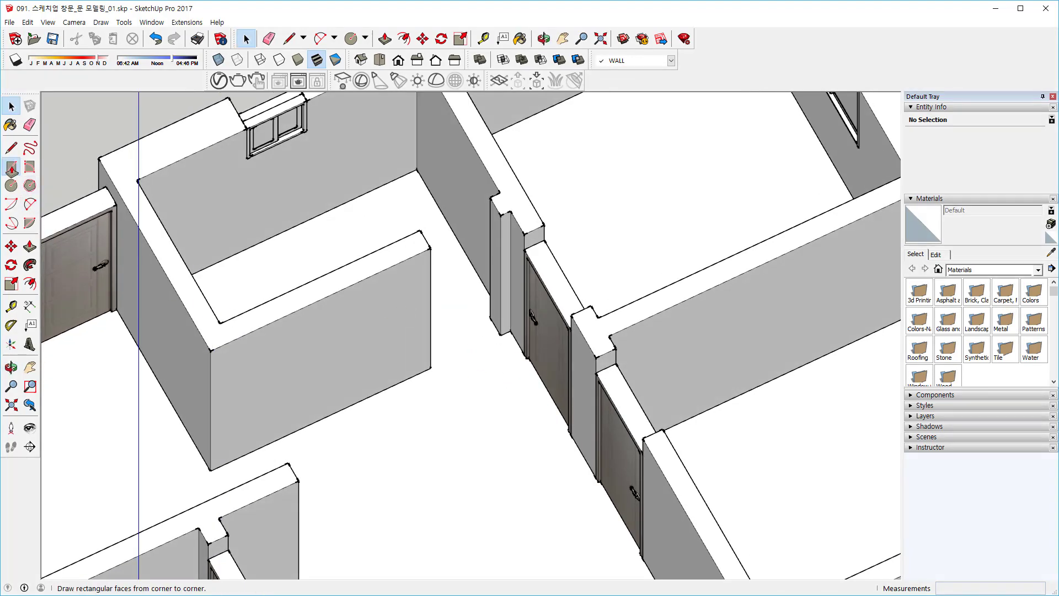
left_click(11, 166)
middle_click_drag(316, 205, 393, 274)
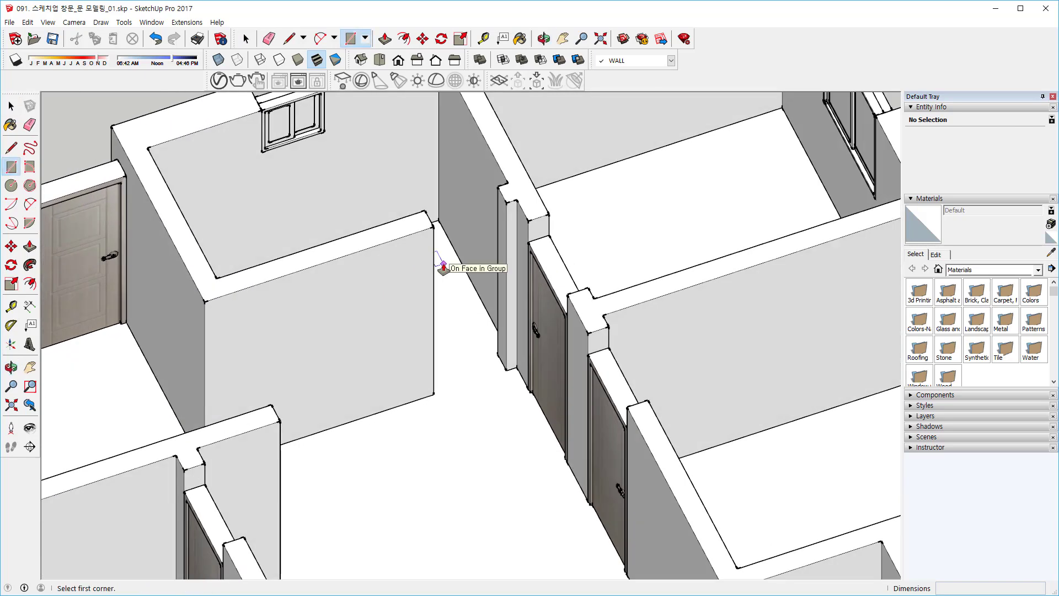
scroll(450, 266, "down", 2)
key("space")
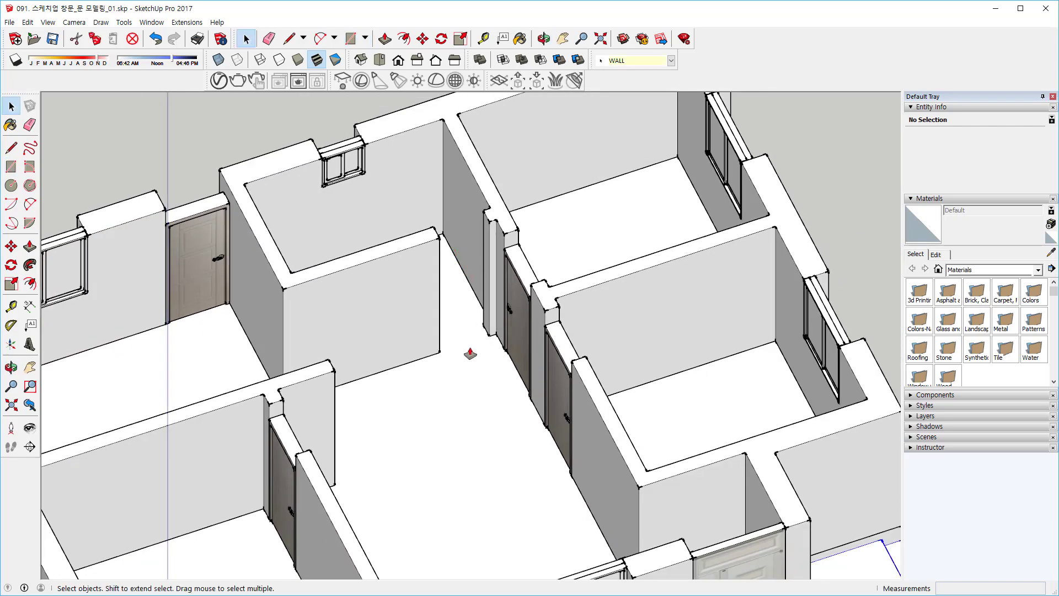
left_click(473, 354)
scroll(473, 353, "down", 5)
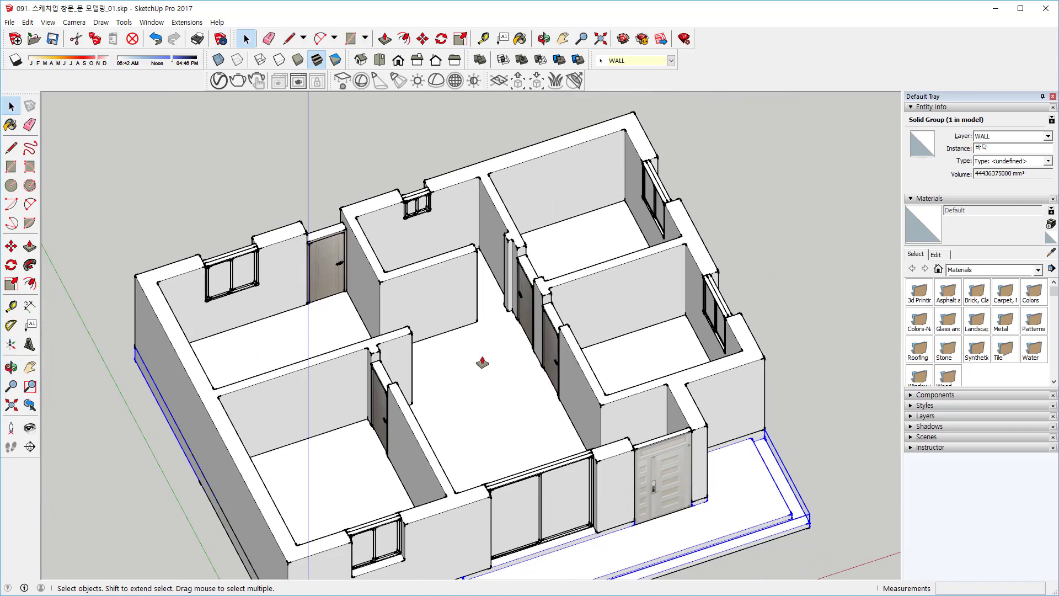
double_click(482, 363)
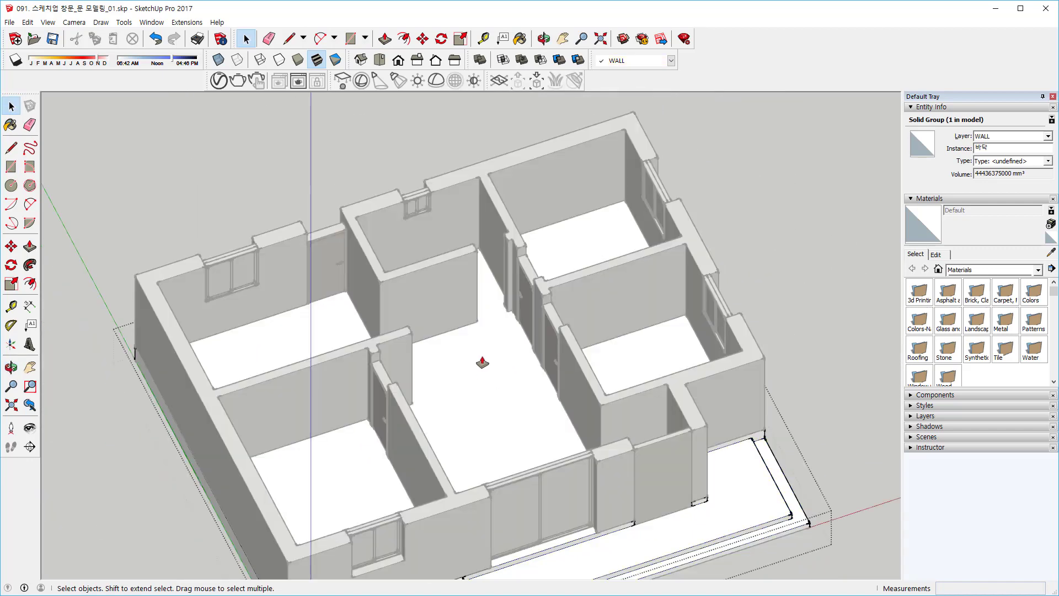
Draw a 2800 x 1600 mm rectangle on the floor of the small room with the small window, between its opposite inner corners.
scroll(471, 229, "up", 4)
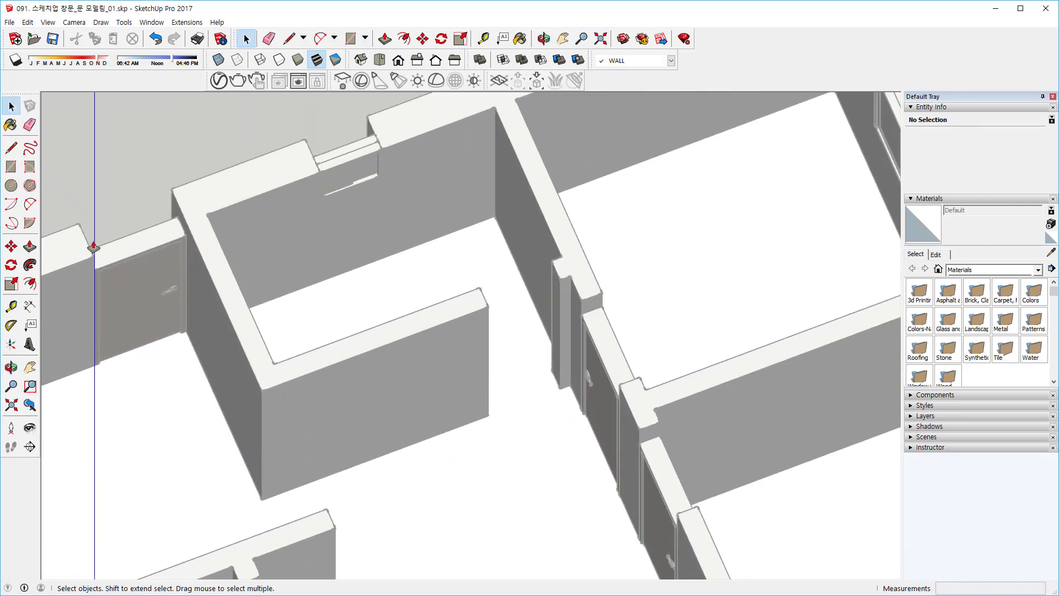
left_click(11, 166)
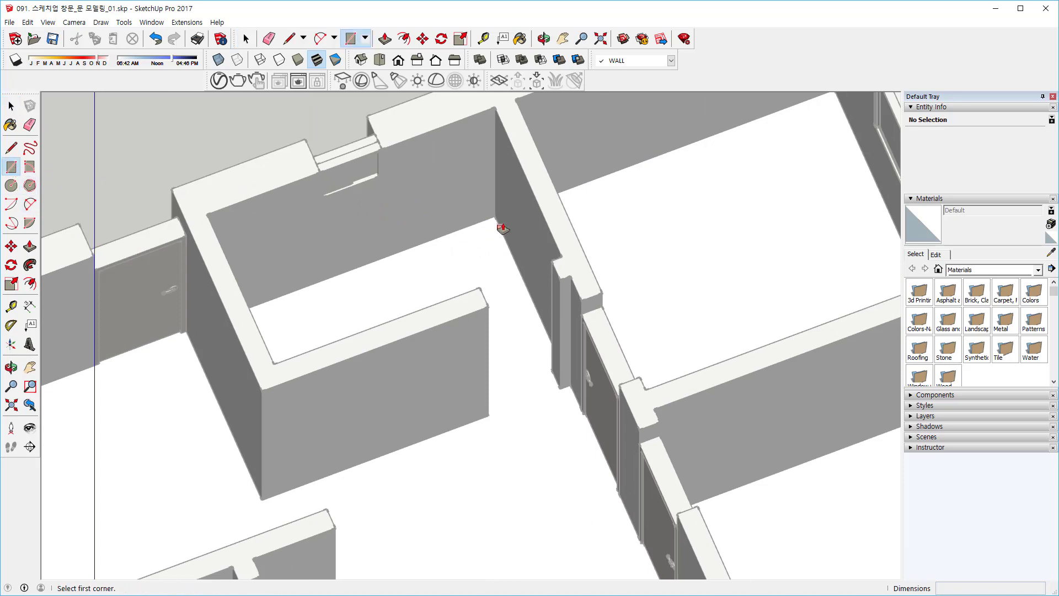
middle_click_drag(496, 220, 260, 425)
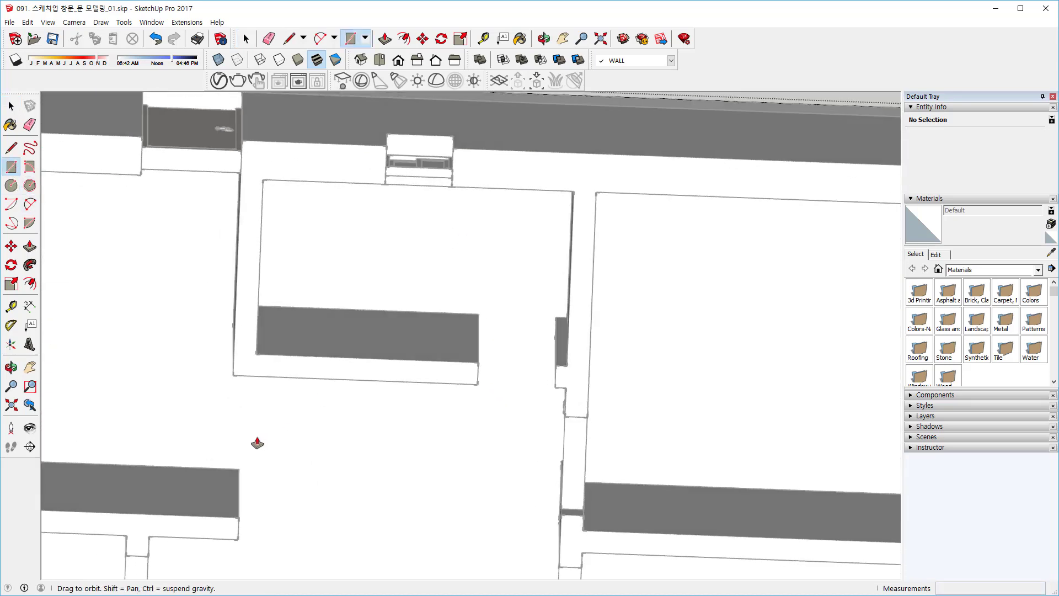
left_click(562, 154)
middle_click_drag(315, 357, 367, 236)
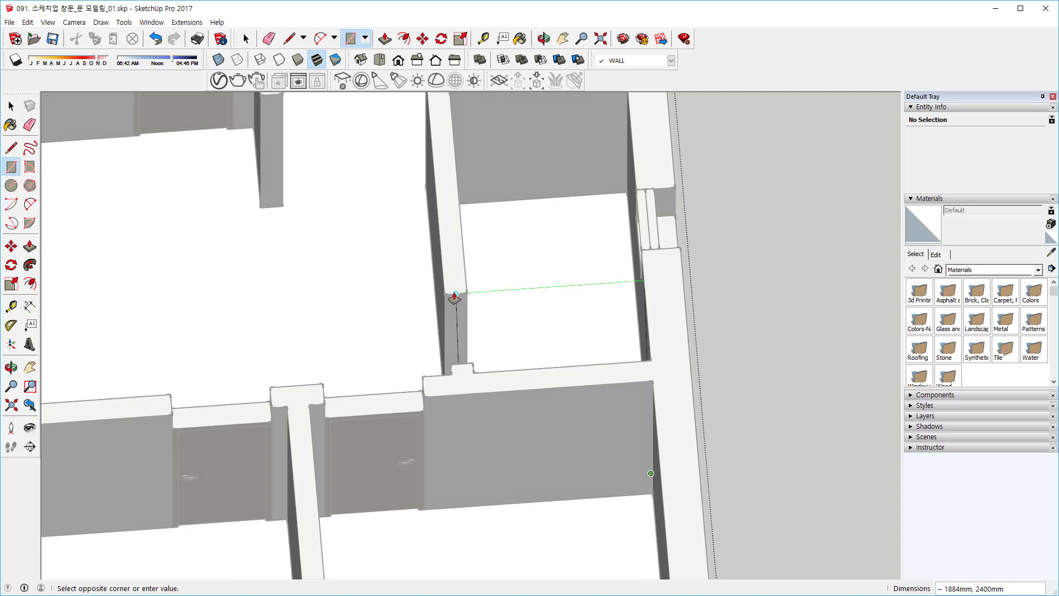
middle_click_drag(457, 302, 504, 295)
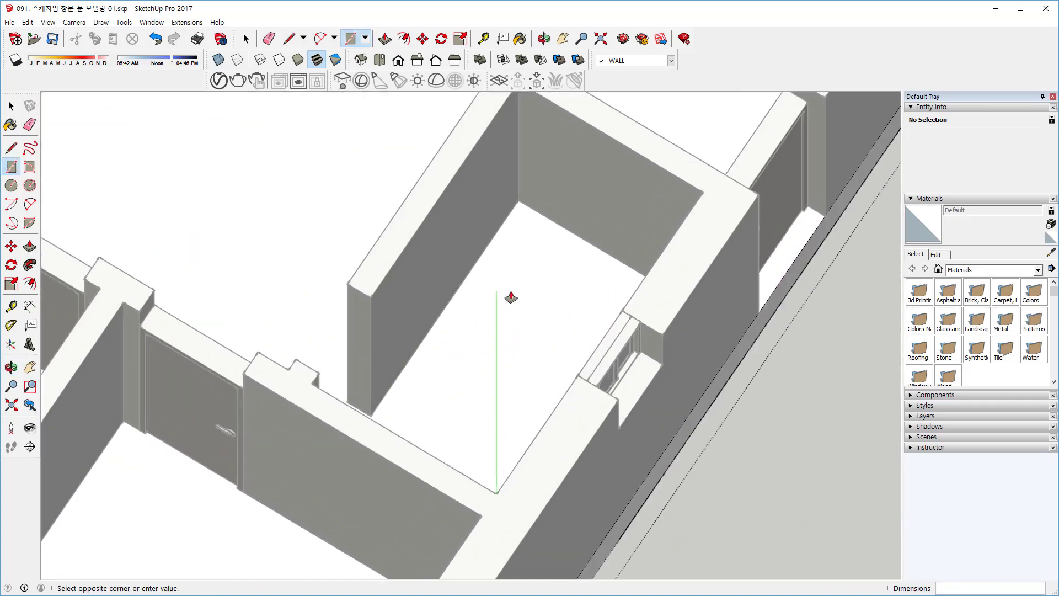
left_click(518, 201)
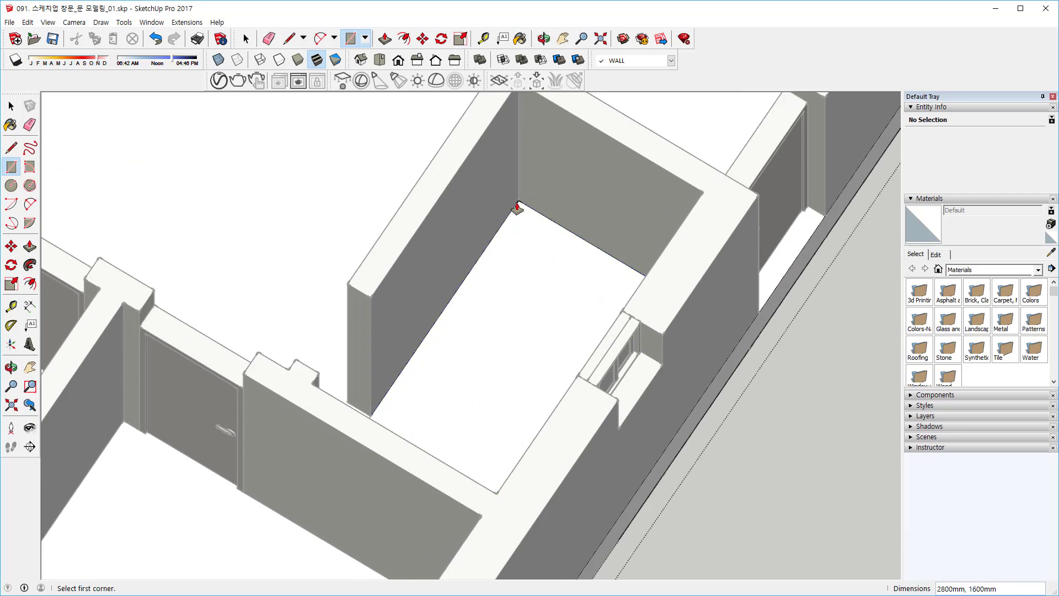
Push the small room's floor face down 150 mm and close the floor group.
middle_click_drag(513, 210, 464, 345)
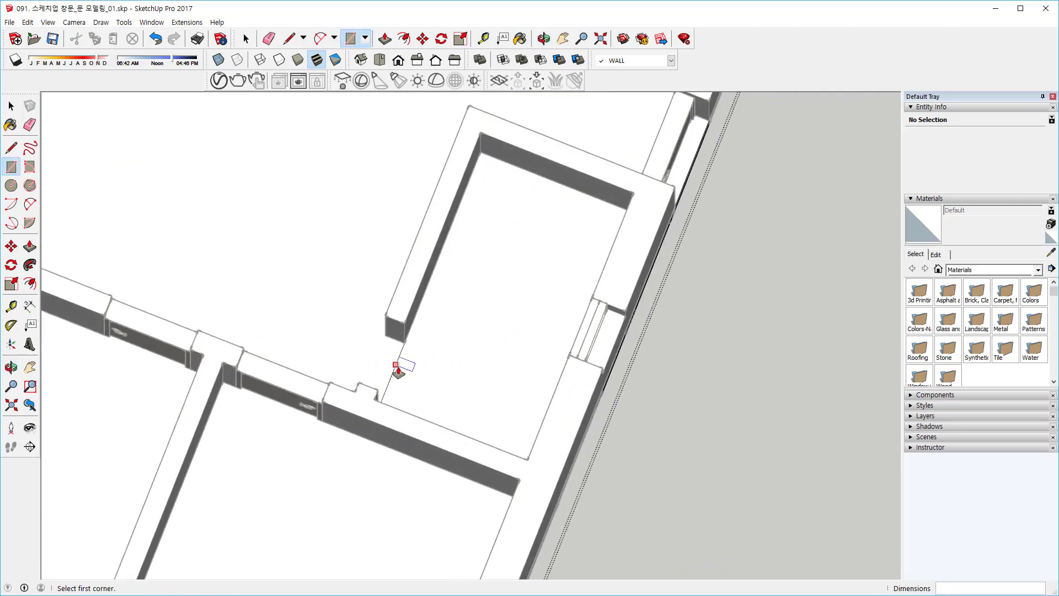
key("space")
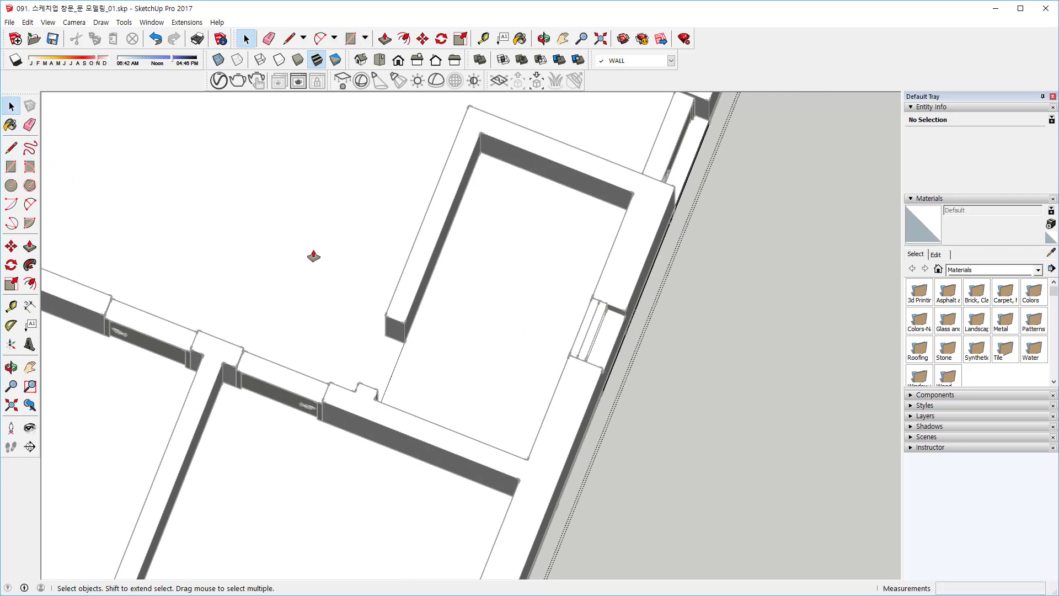
left_click(471, 313)
middle_click_drag(471, 313, 217, 302)
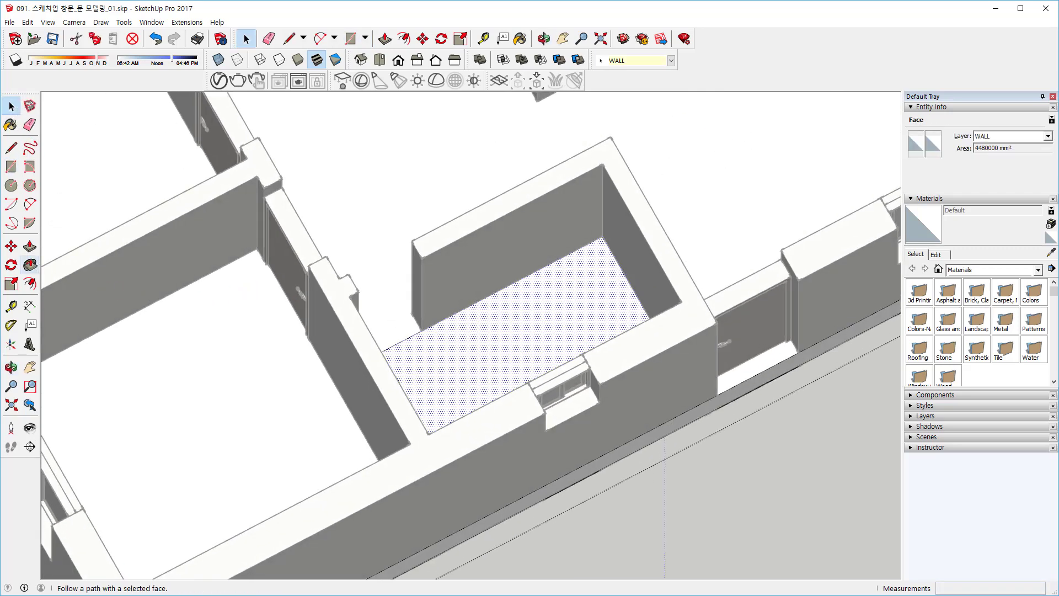
left_click(30, 247)
left_click(496, 314)
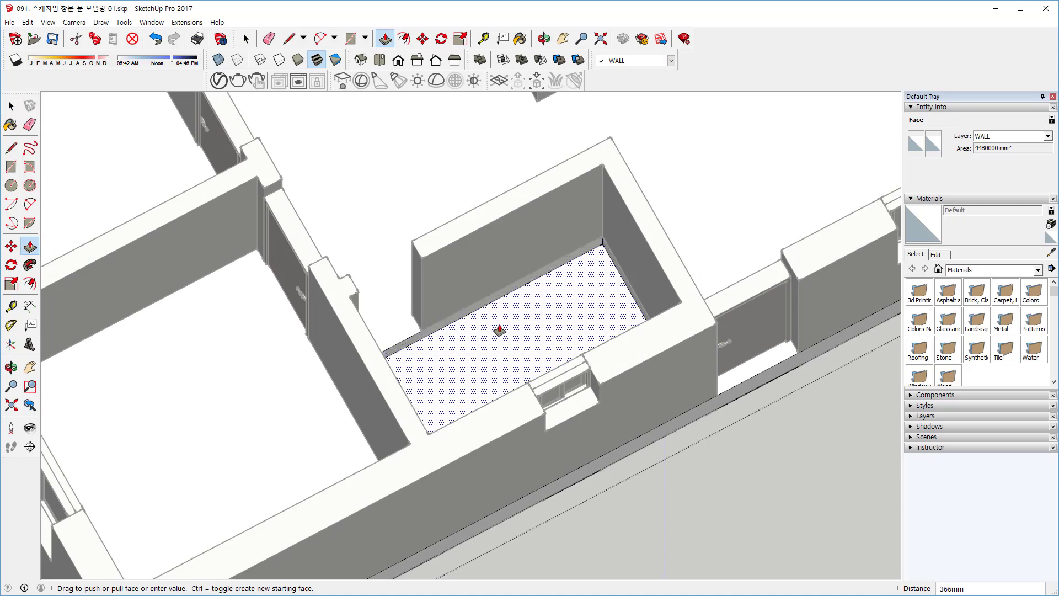
left_click(508, 319)
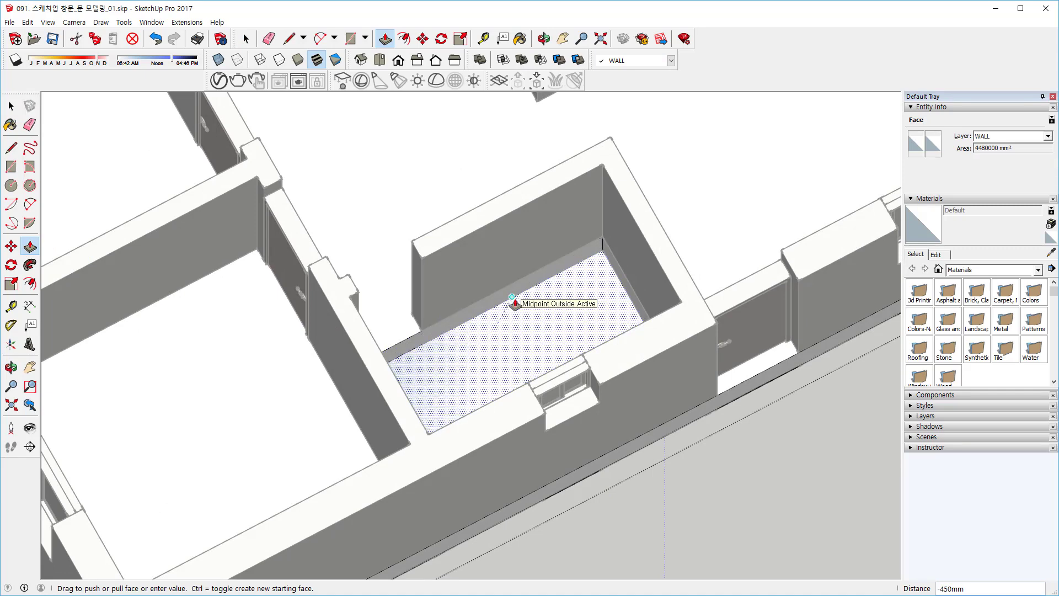
type("150")
key("Return")
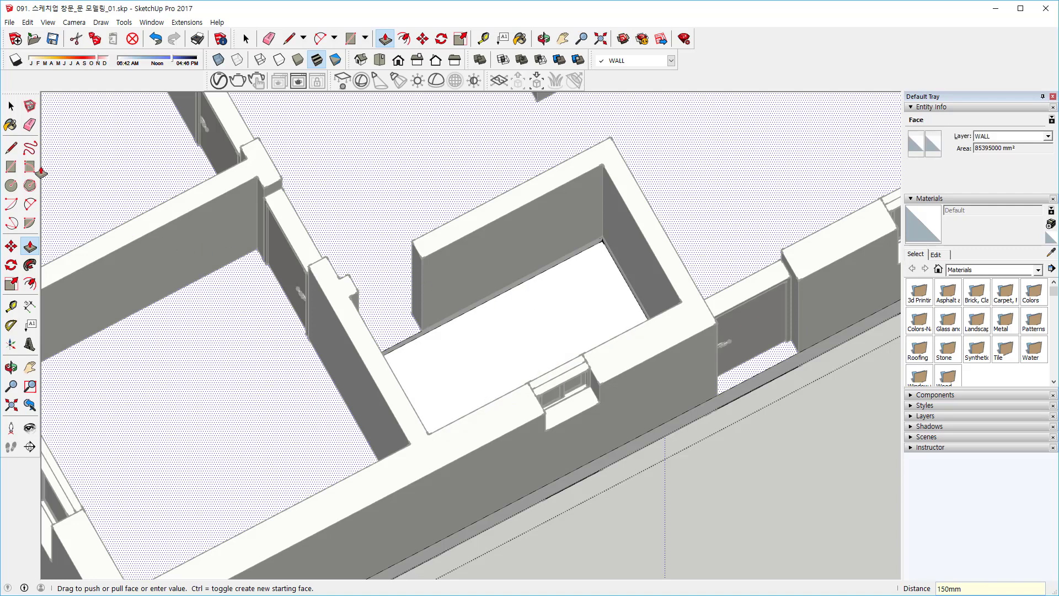
left_click(11, 106)
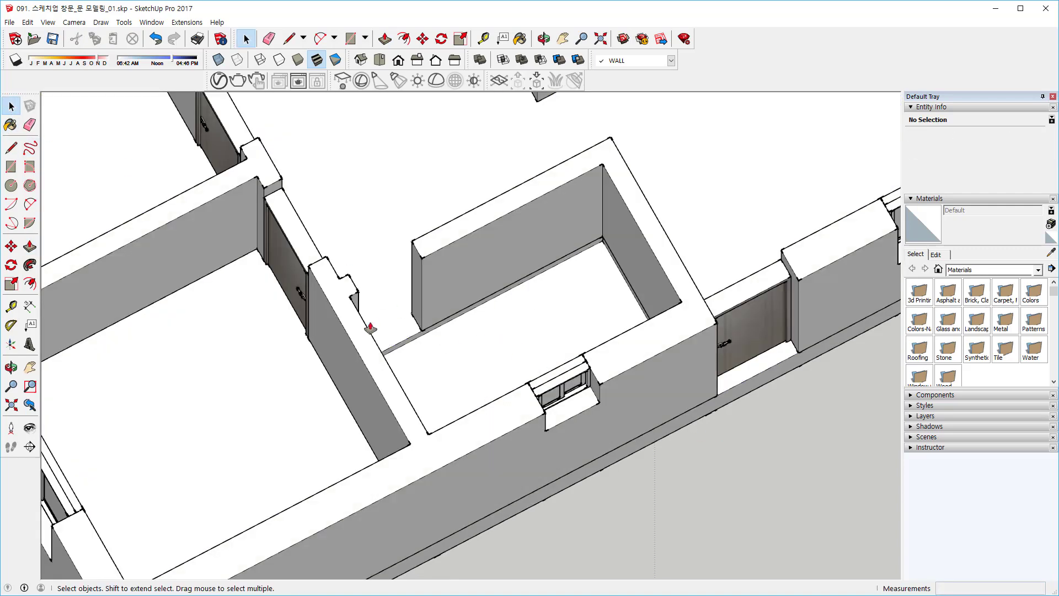
Copy the outer-wall door into the small room's doorway, placing its lower corner at the doorway's bottom wall corner.
middle_click_drag(366, 324, 193, 358)
left_click(300, 307)
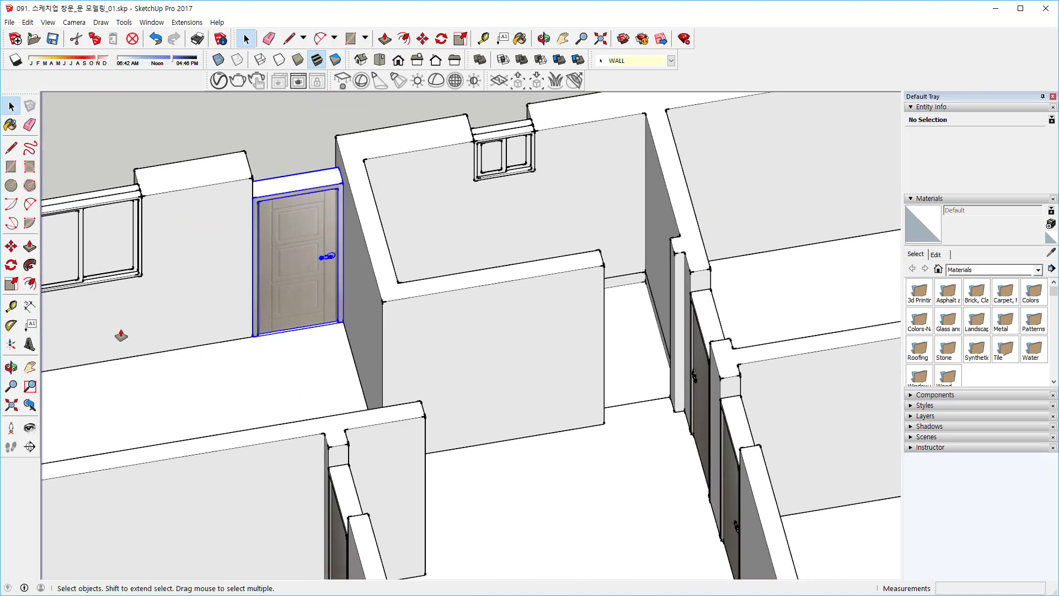
left_click(11, 246)
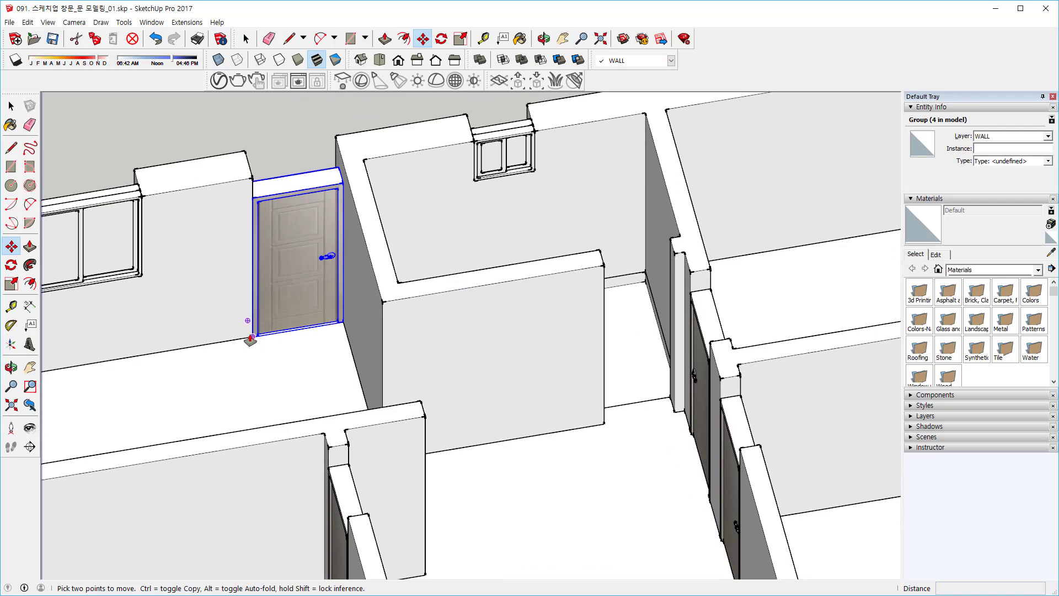
left_click(251, 339)
key("ctrl")
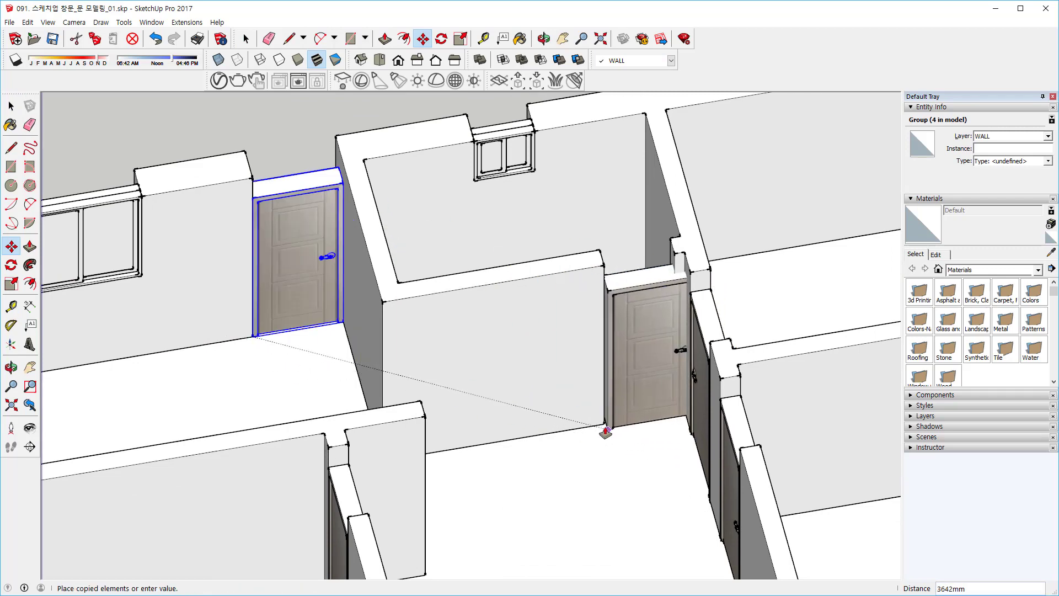
left_click(605, 430)
scroll(695, 301, "up", 5)
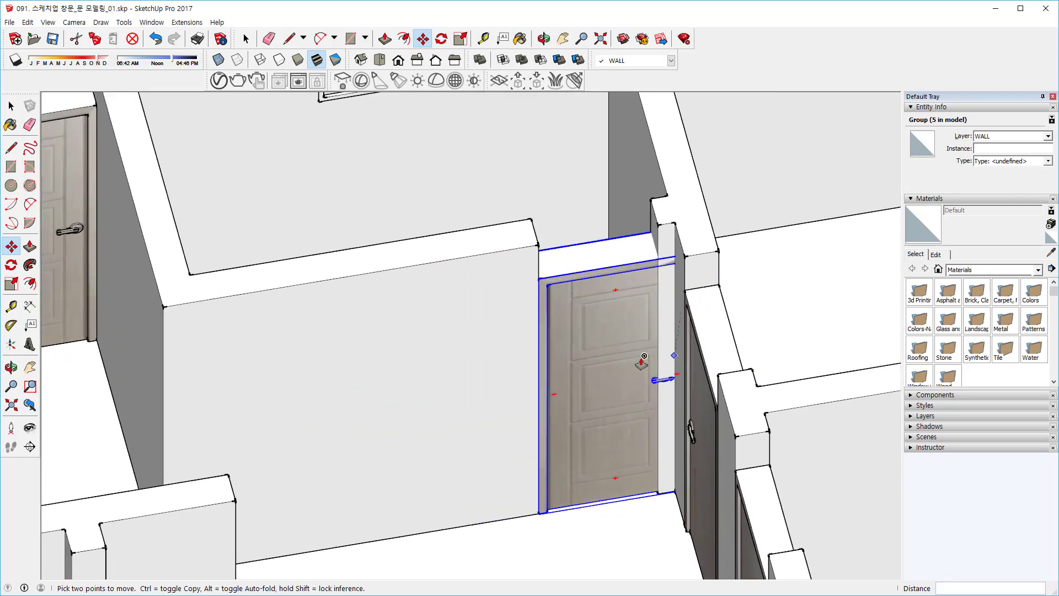
Turn on the X-ray face style and scale the copied door's width to about 0.78 to fit the small room's doorway.
middle_click_drag(609, 362, 556, 318, "shift")
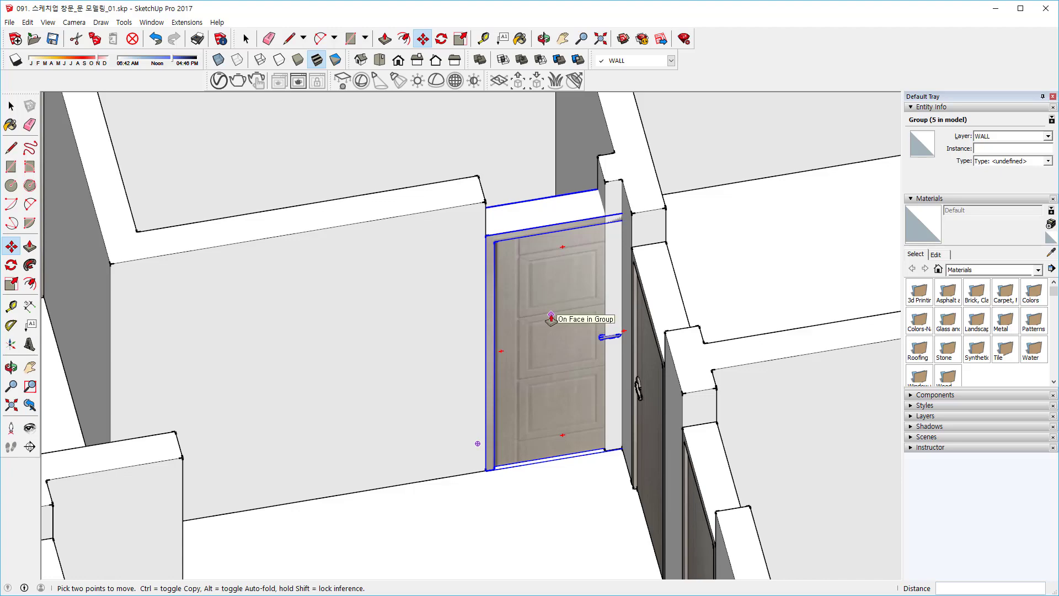
left_click(218, 60)
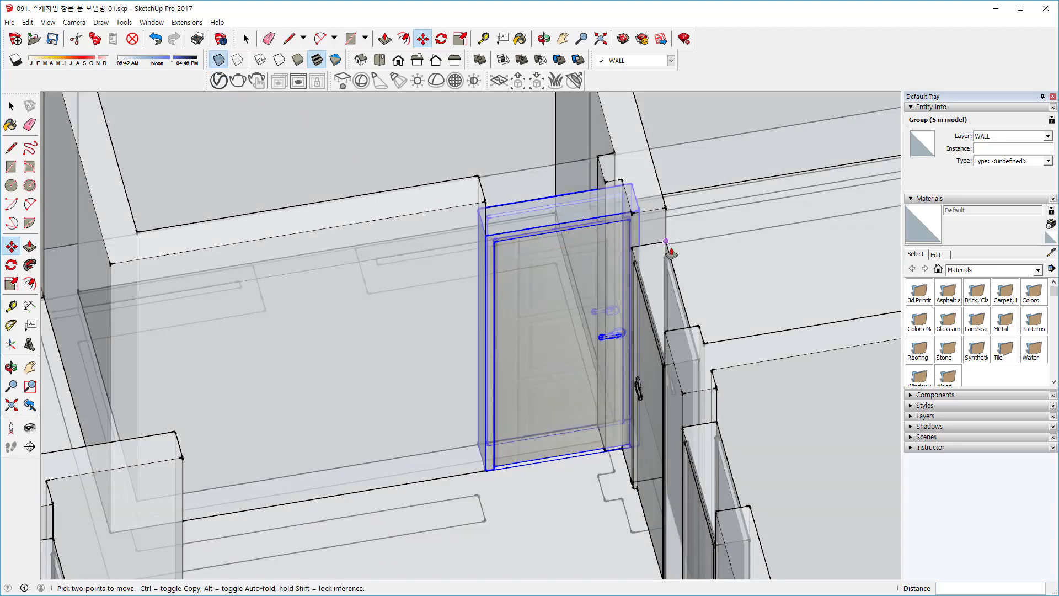
middle_click_drag(670, 252, 710, 274)
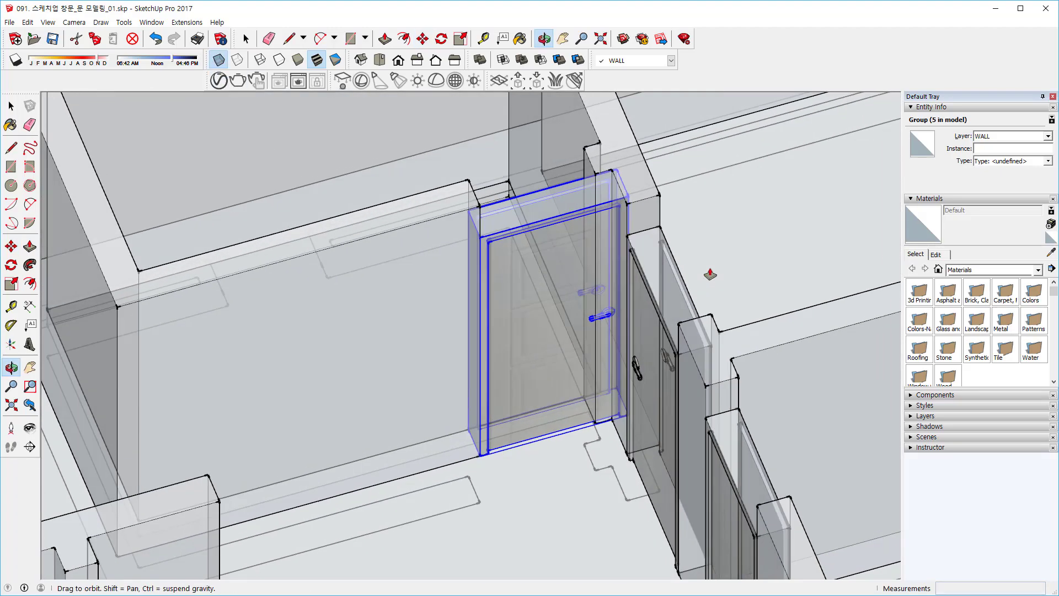
key("m")
middle_click_drag(601, 323, 229, 320)
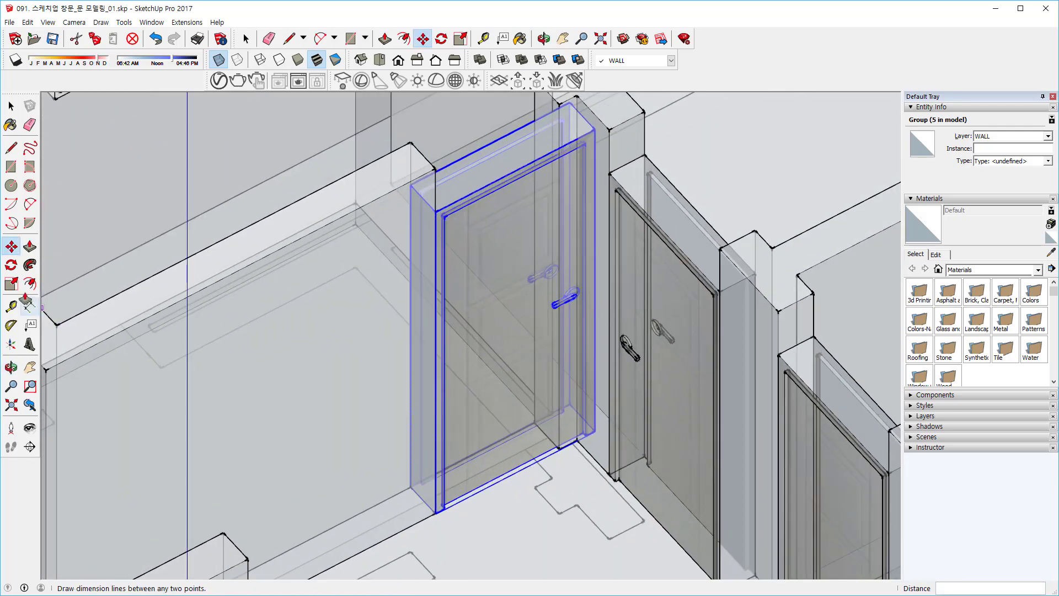
key("s")
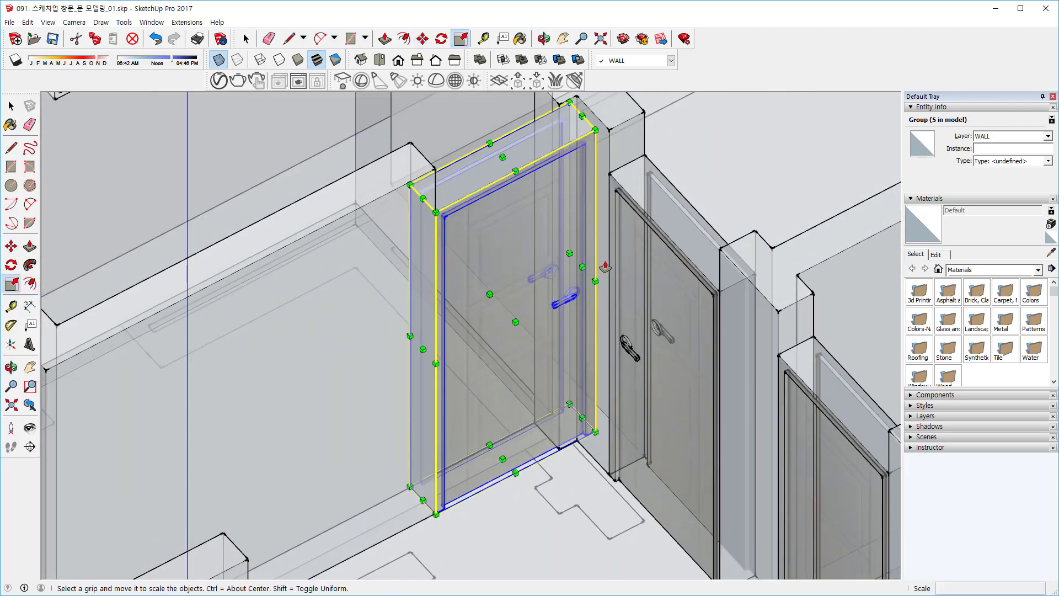
scroll(605, 268, "up", 2)
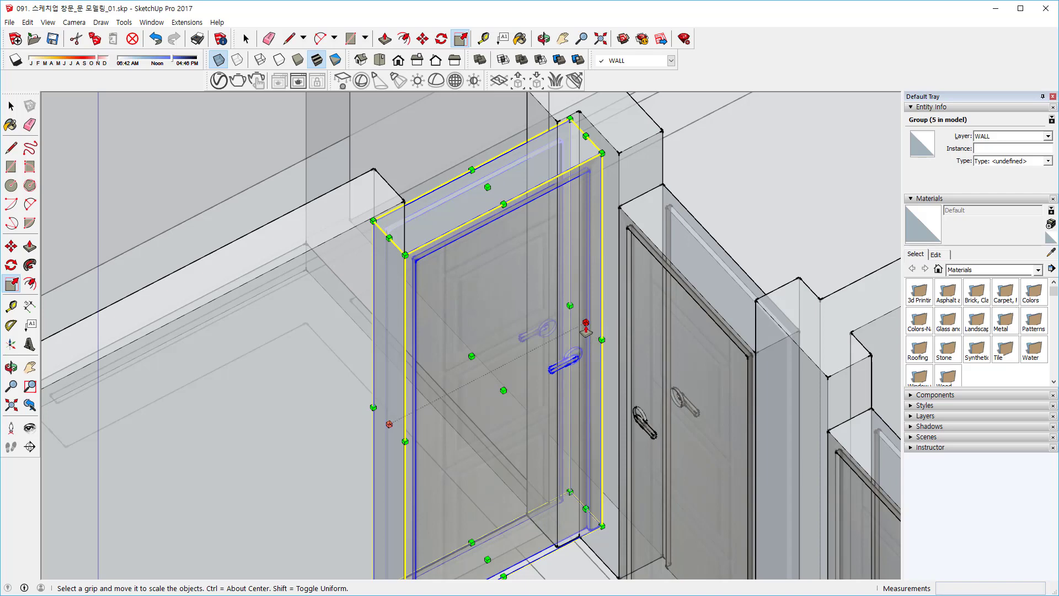
left_click(585, 326)
middle_click_drag(548, 271, 562, 331)
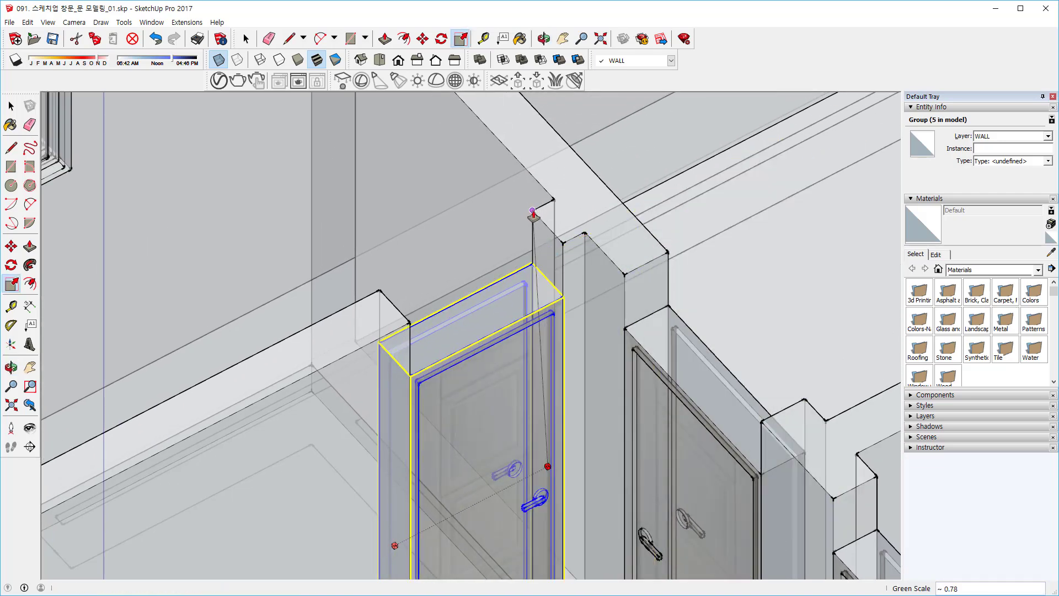
left_click(532, 216)
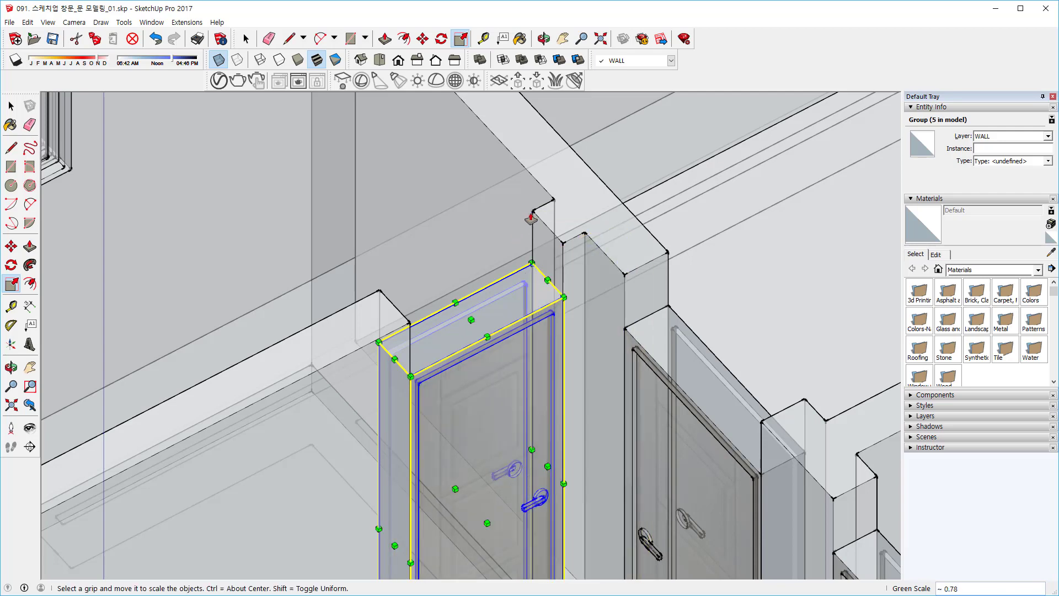
scroll(531, 216, "down", 2)
scroll(531, 216, "down", 1)
middle_click_drag(531, 216, 569, 334)
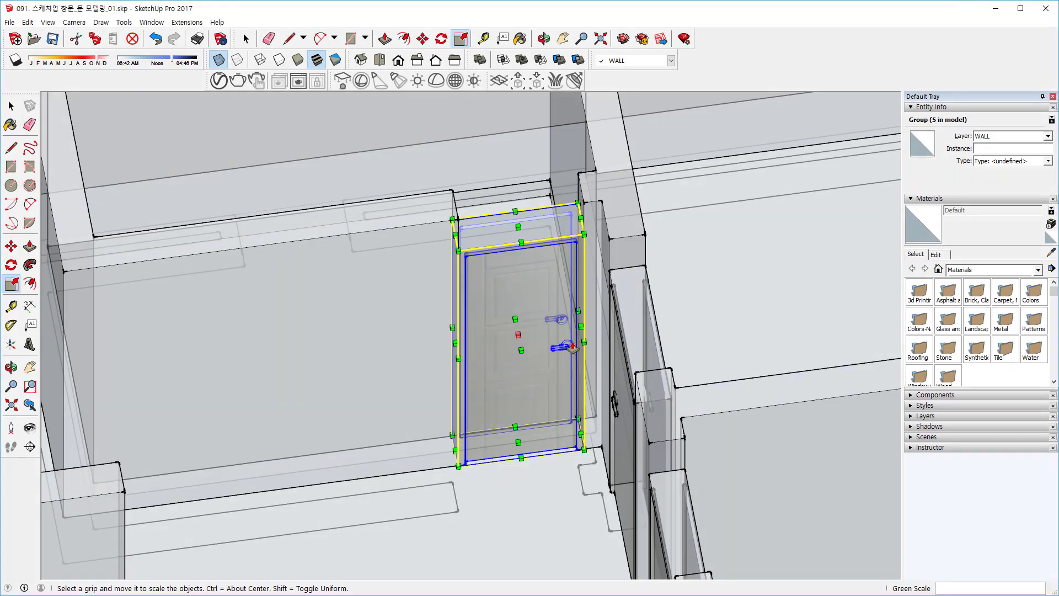
left_click(580, 328)
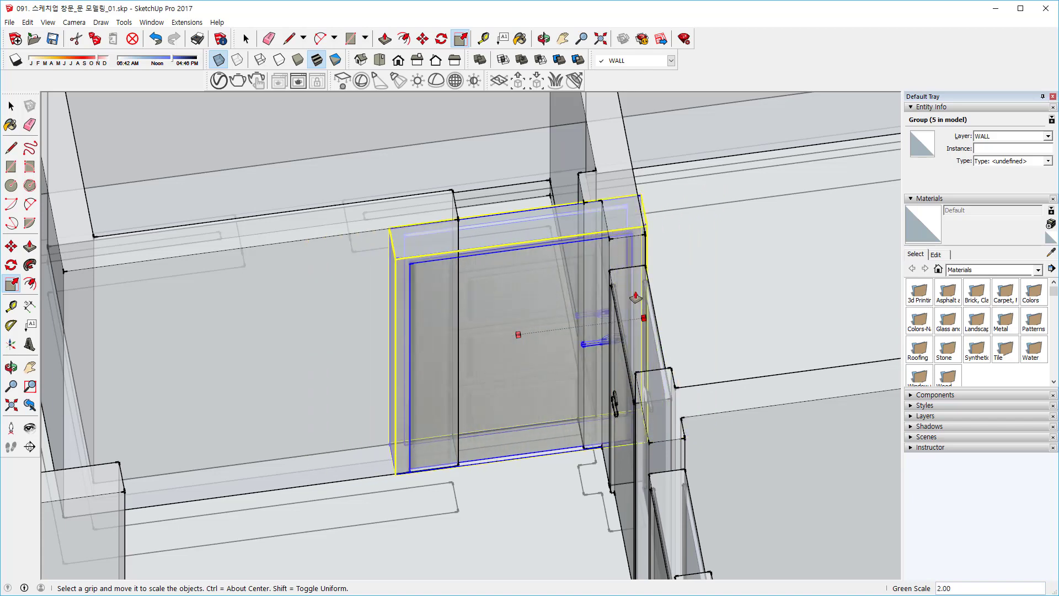
key("Escape")
middle_click_drag(552, 364, 559, 333)
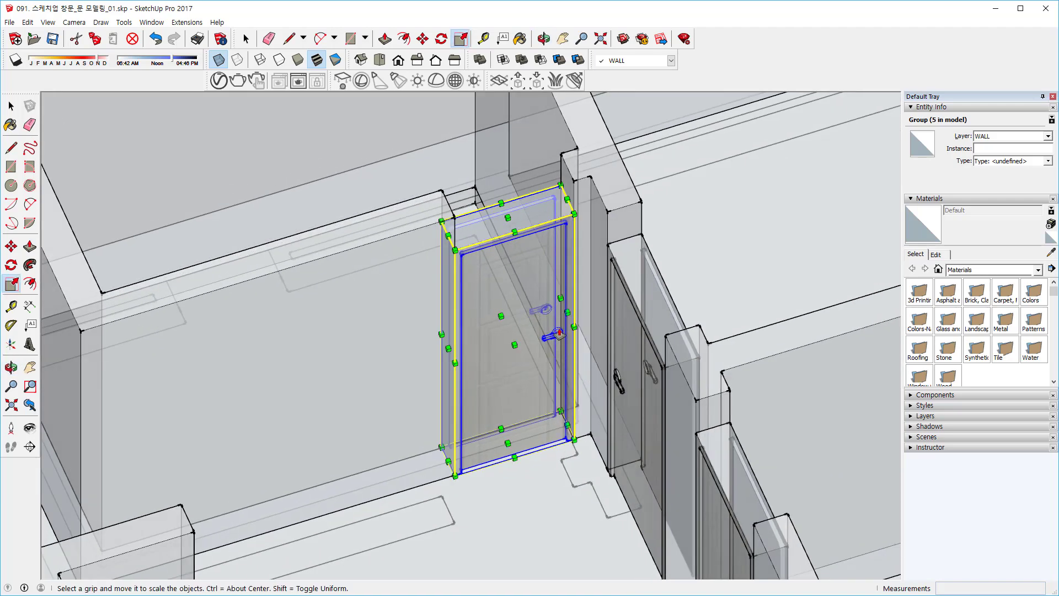
Mirror the small room's door along its width with a scale factor of -1.
left_click(567, 317)
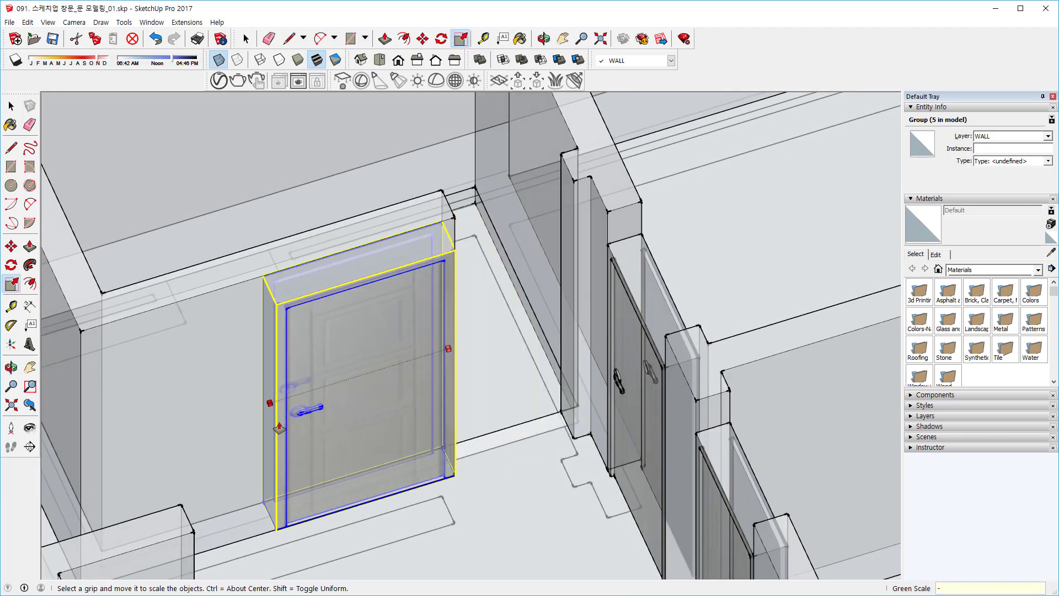
type("-1")
key("Return")
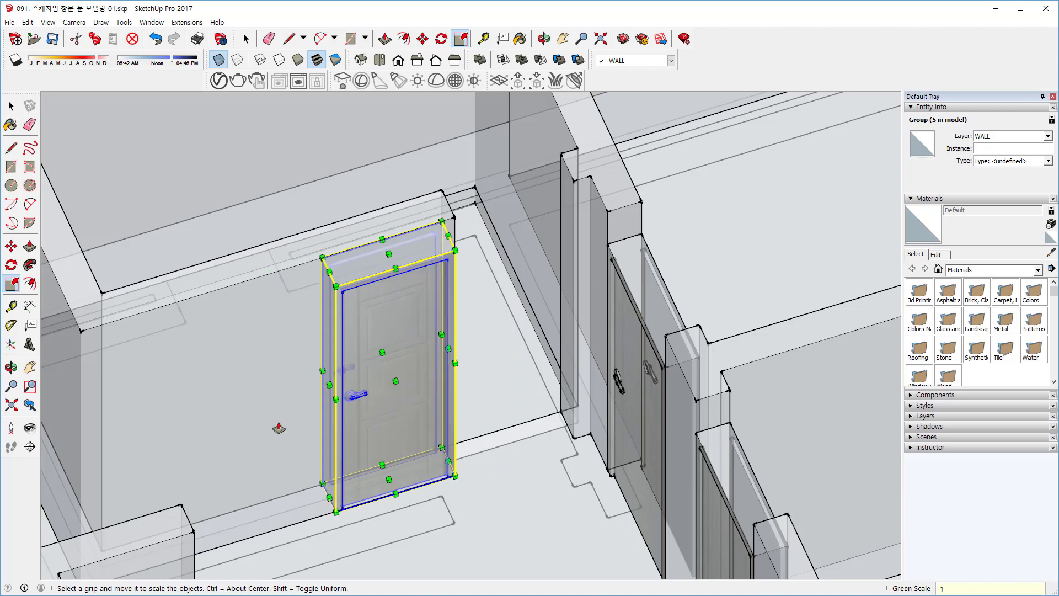
Move the mirrored door 700 mm back into the small room's doorway, aligning its bottom corner with the wall corner.
key("m")
scroll(441, 474, "up", 8)
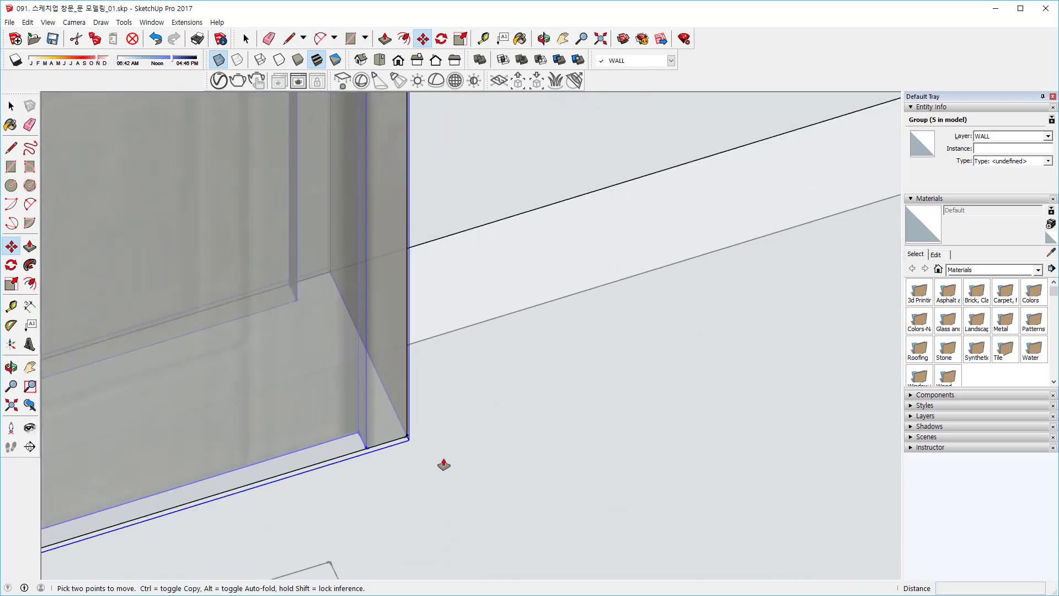
left_click(406, 438)
scroll(442, 416, "down", 4)
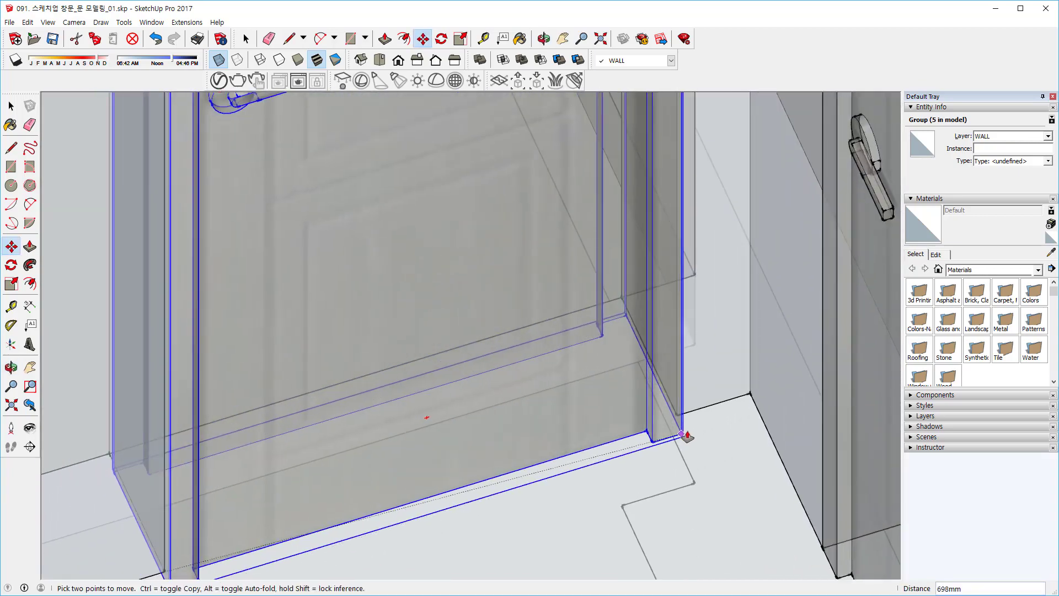
left_click(675, 423)
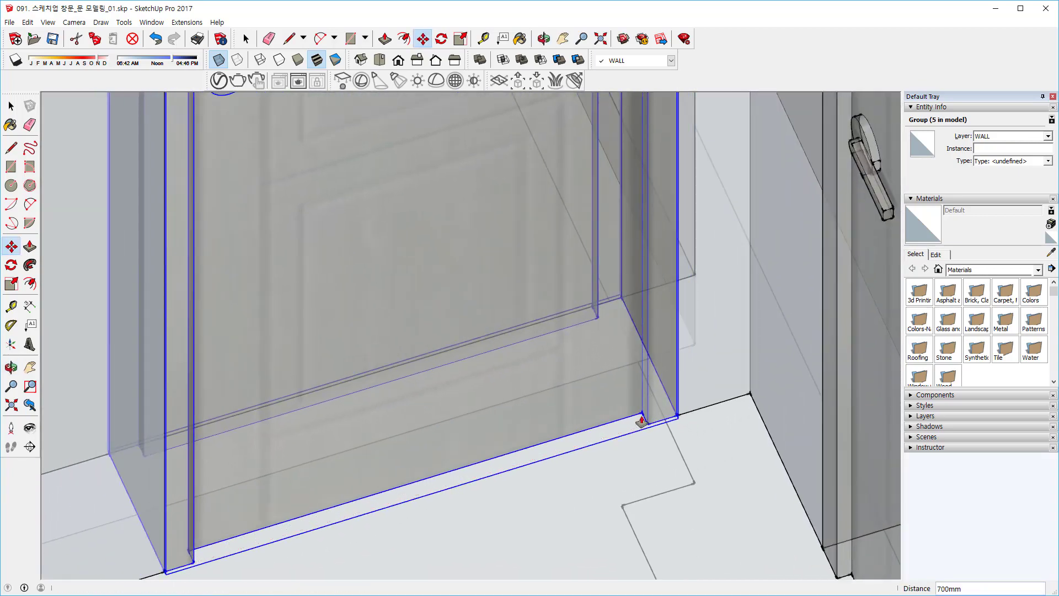
scroll(644, 425, "down", 6)
key("space")
scroll(606, 385, "down", 6)
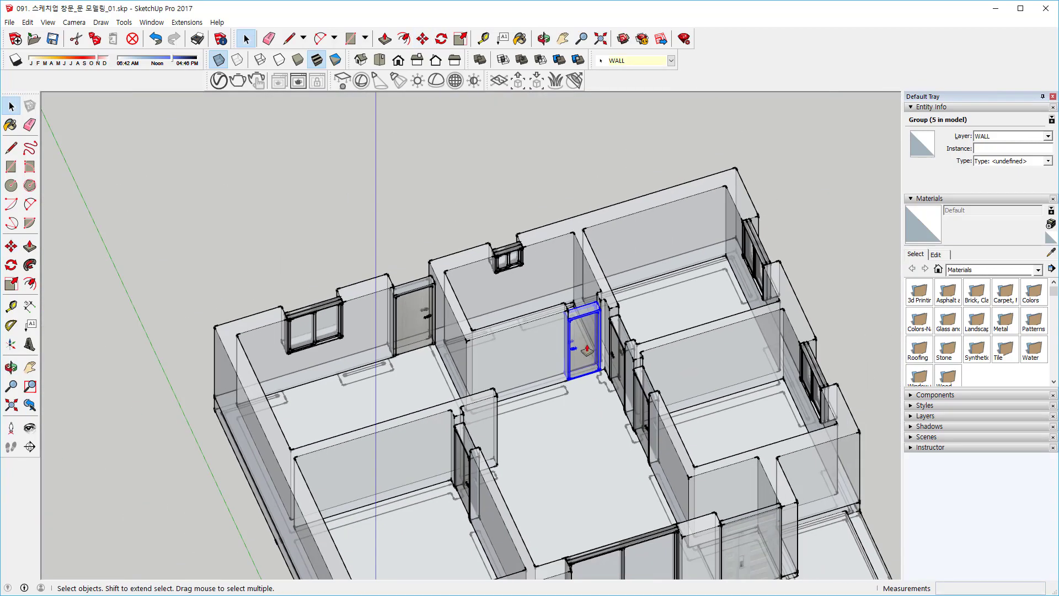
Deselect the small room's door and turn off the X-ray face style.
left_click(502, 206)
middle_click_drag(373, 221, 314, 186, "shift")
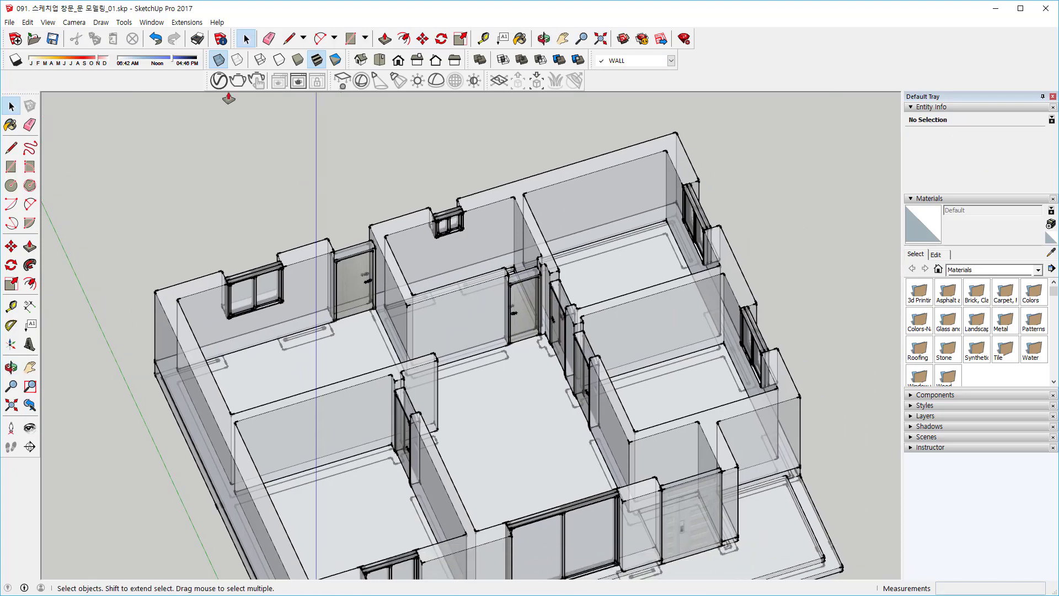
left_click(219, 60)
Draw a rectangle bridging the wall-top gap above the bedroom door beside the T-shaped wall junction, between opposite wall corners.
scroll(541, 320, "up", 3)
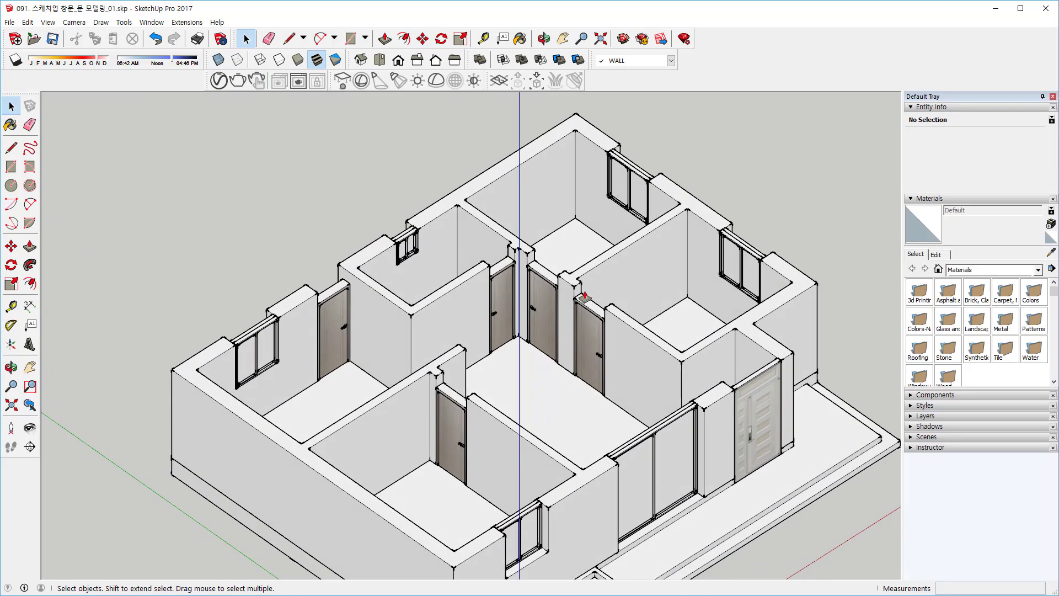
scroll(583, 298, "up", 3)
scroll(584, 298, "up", 8)
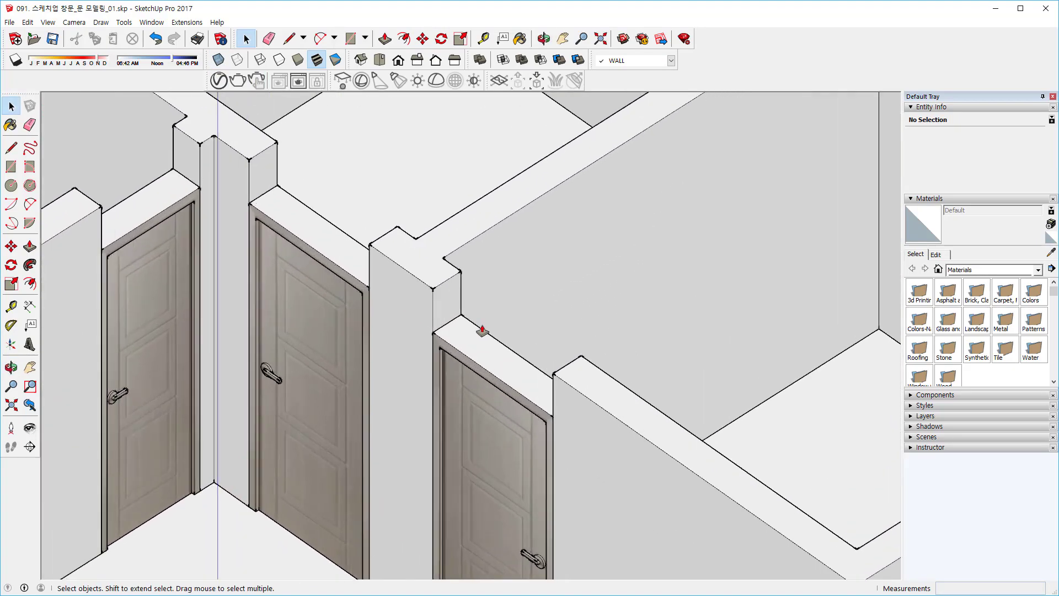
middle_click_drag(428, 358, 568, 360)
scroll(496, 350, "up", 5)
middle_click_drag(517, 326, 473, 332, "shift")
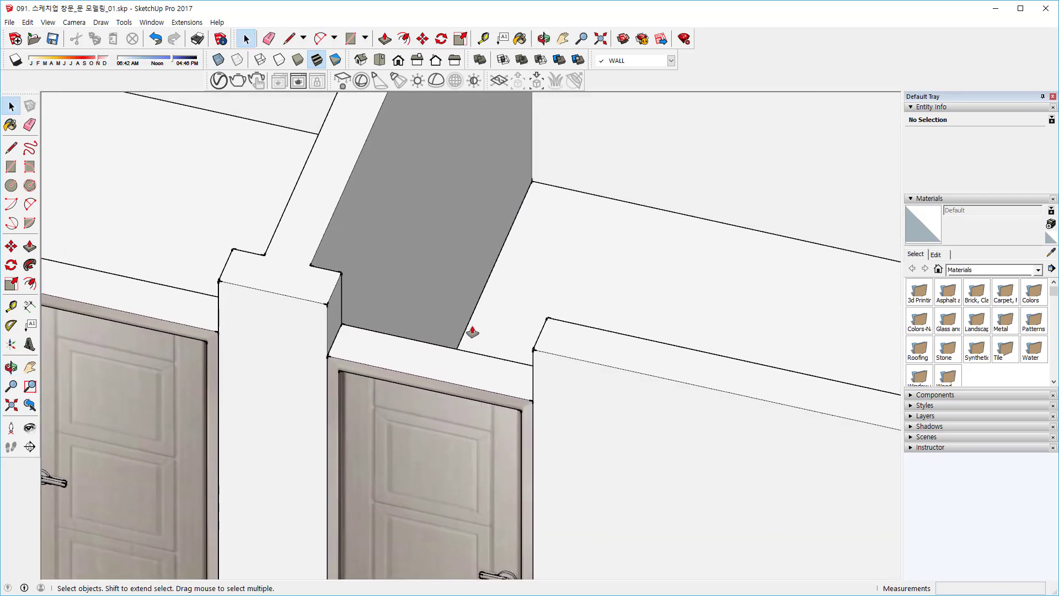
key("c")
key("r")
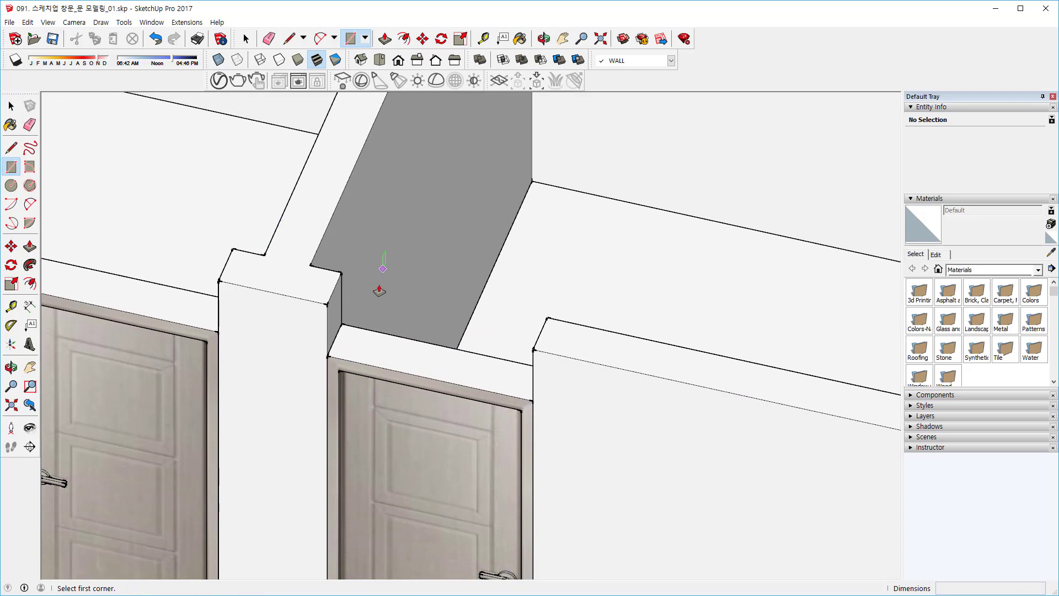
left_click(342, 274)
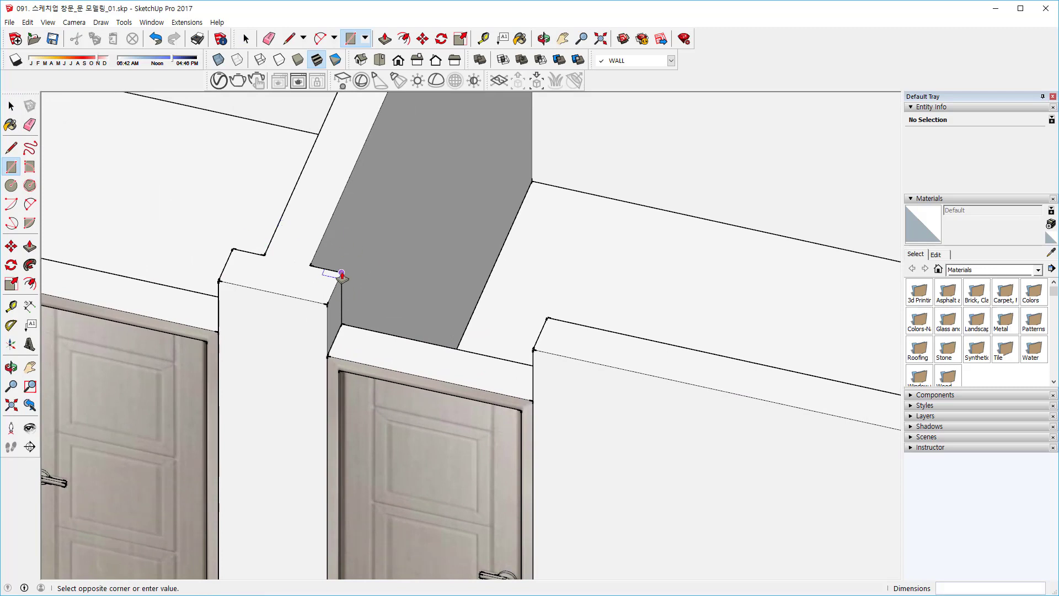
left_click(533, 350)
middle_click_drag(478, 348, 523, 312)
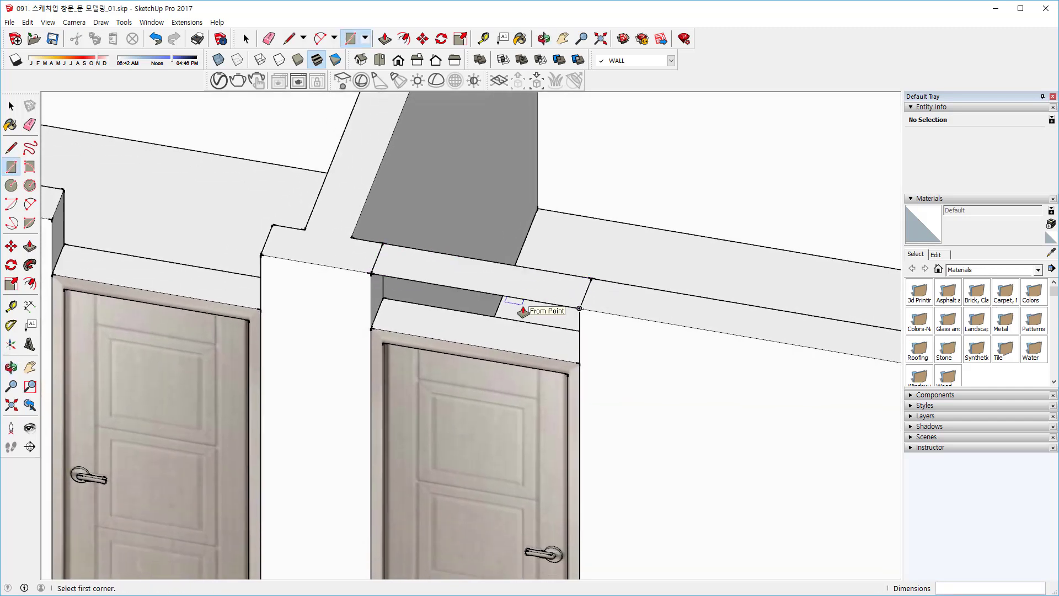
middle_click_drag(554, 276, 564, 290, "shift")
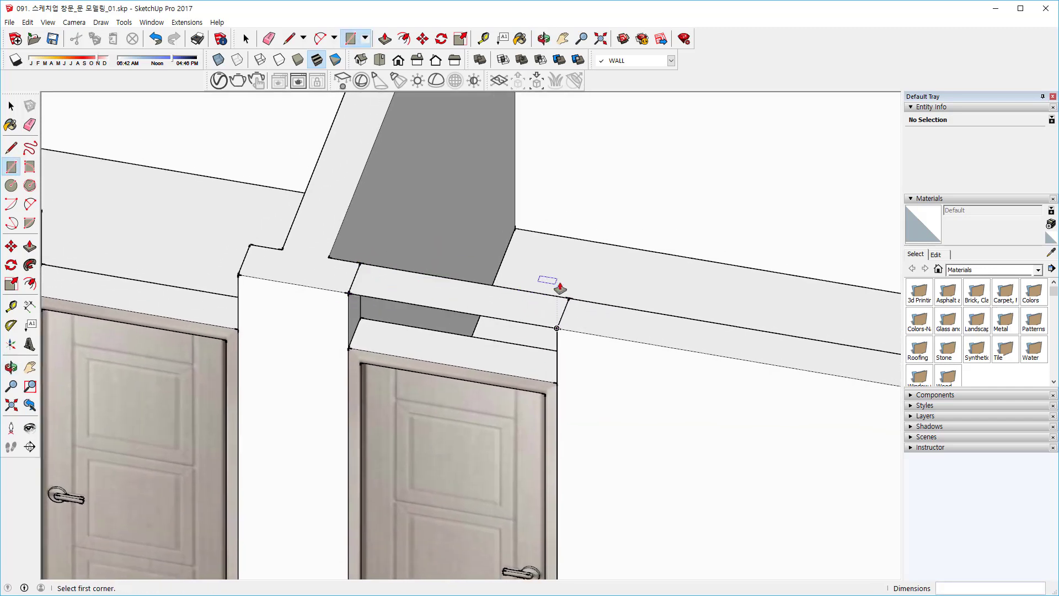
Push the rectangle down 300 mm to the top of the door frame to fill the wall above the door.
key("p")
left_click(546, 314)
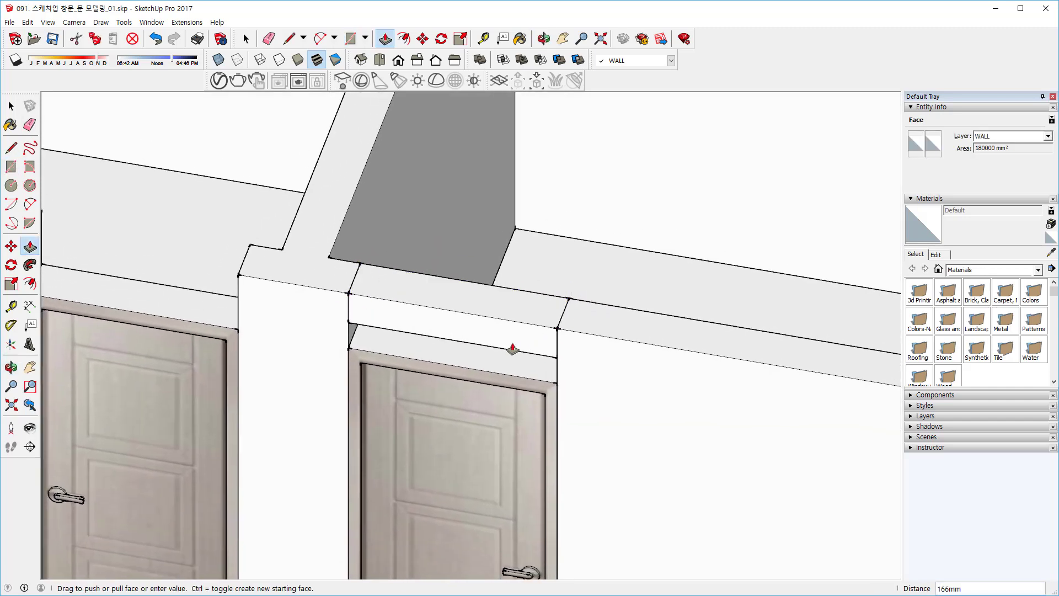
left_click(347, 367)
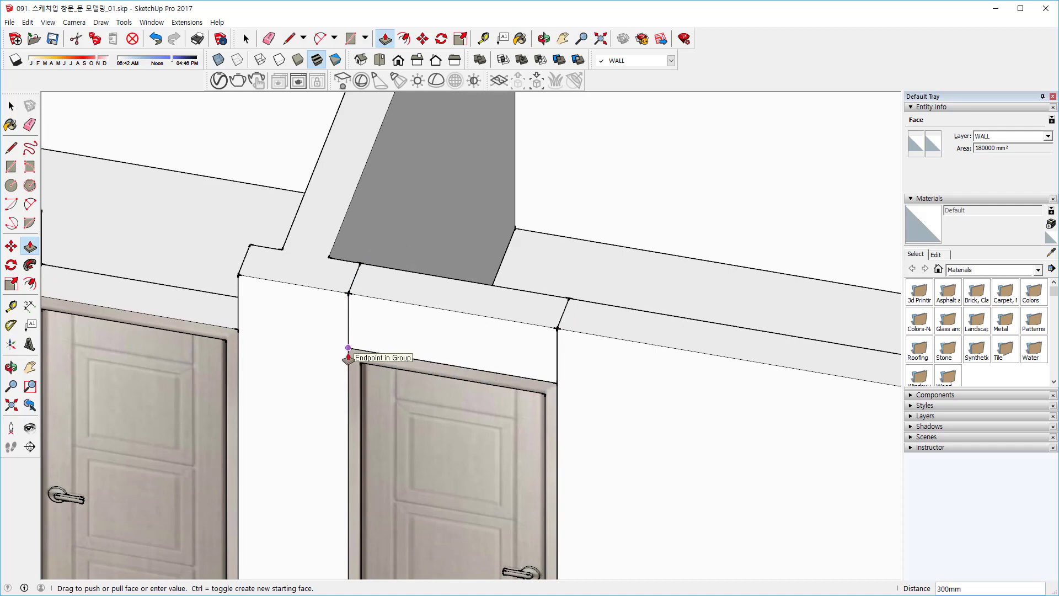
left_click(348, 356)
middle_click_drag(560, 309, 534, 329)
Select the whole wall block above the door and make it a group.
key("space")
scroll(496, 304, "down", 2)
scroll(516, 333, "up", 2)
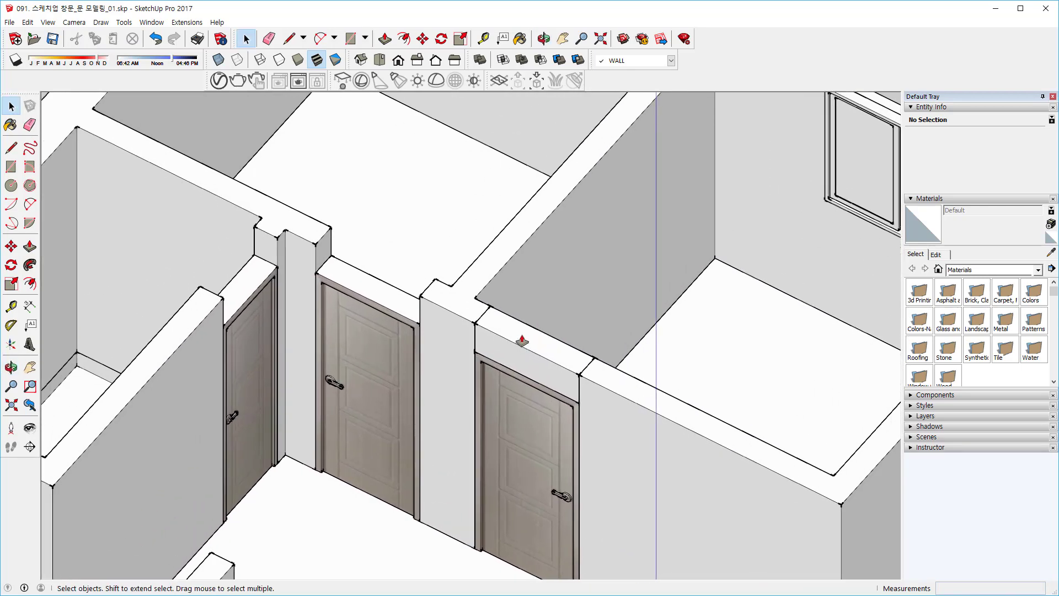
triple_click(522, 341)
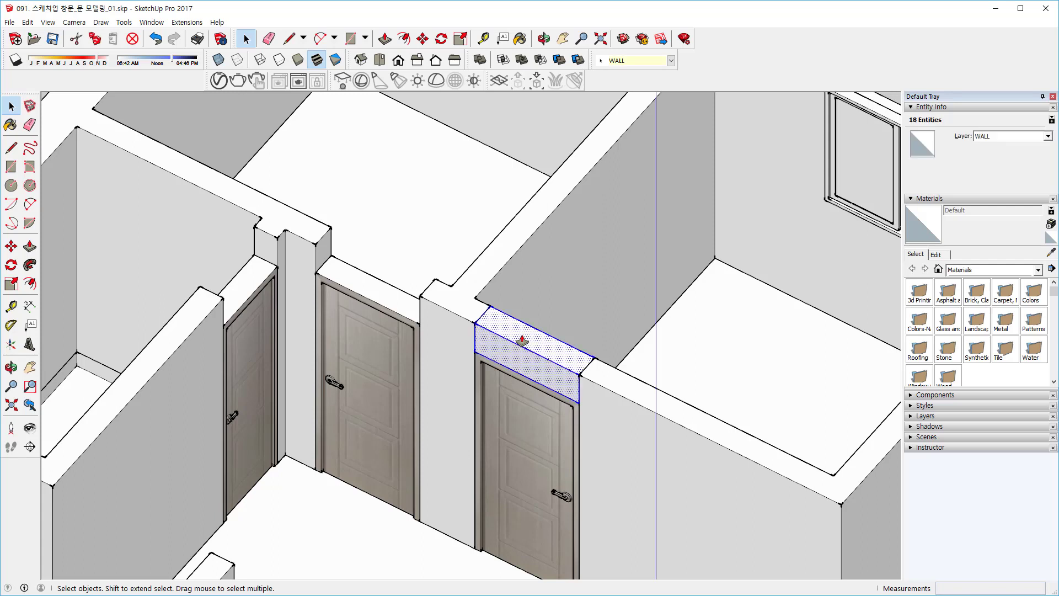
right_click(522, 341)
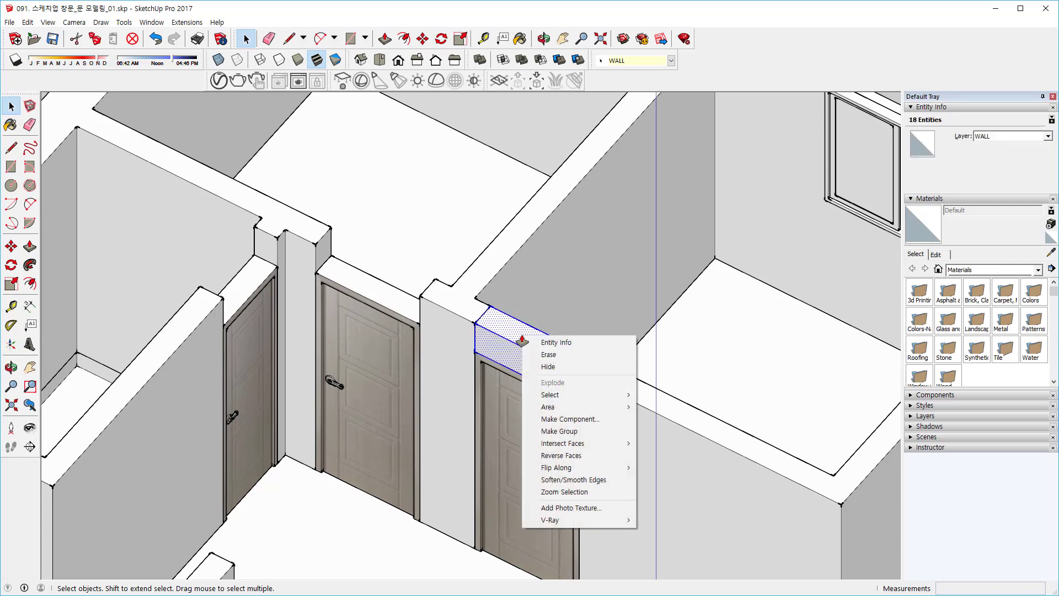
left_click(580, 431)
key("m")
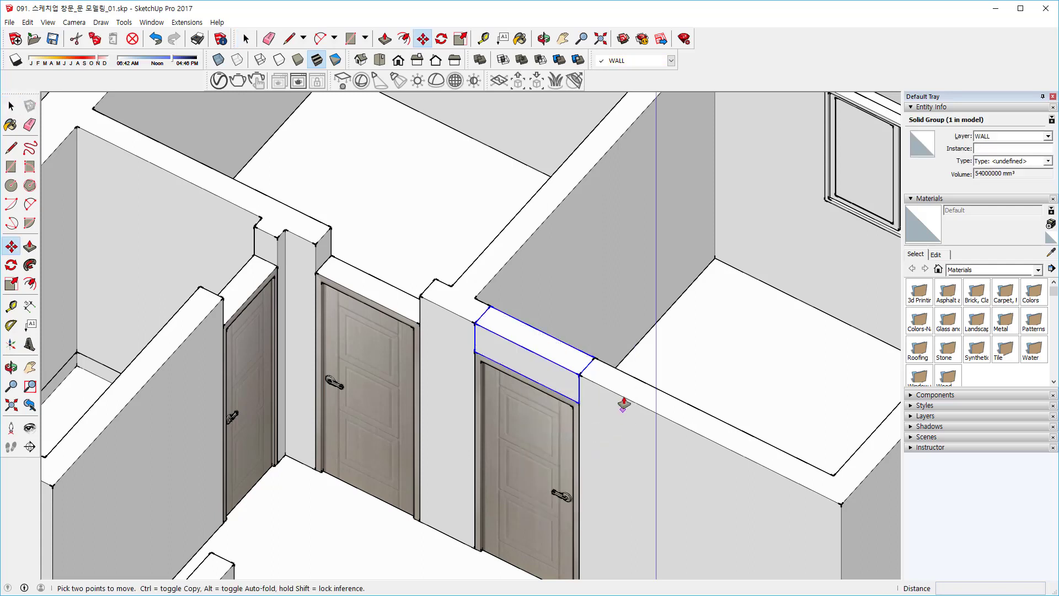
Copy the wall block from above the bedroom door into the gap above the neighbouring door in the same wall, snapping to the wall corner.
left_click(598, 364)
key("ctrl")
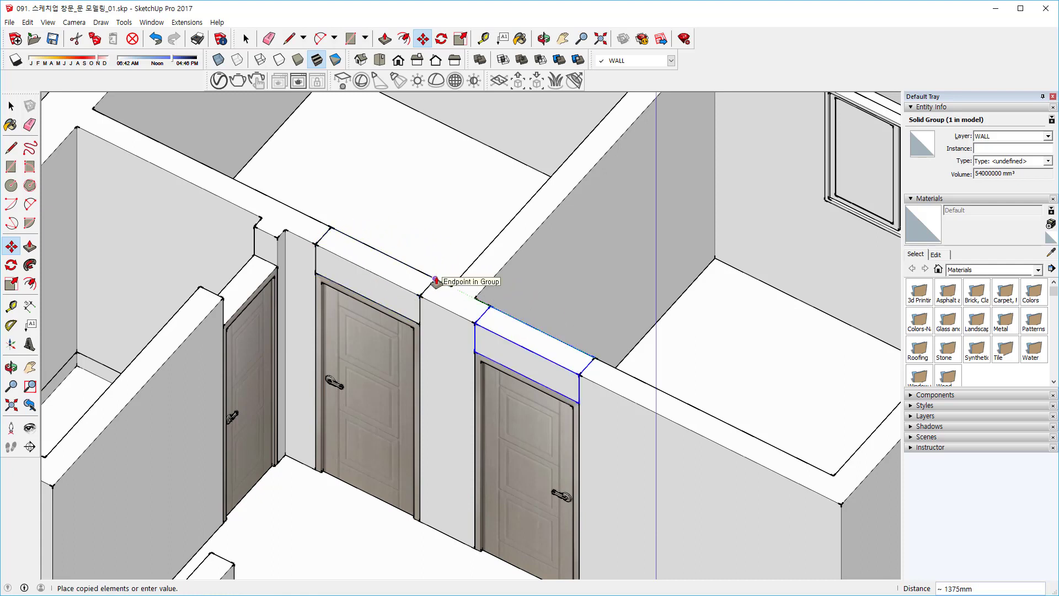
left_click(436, 280)
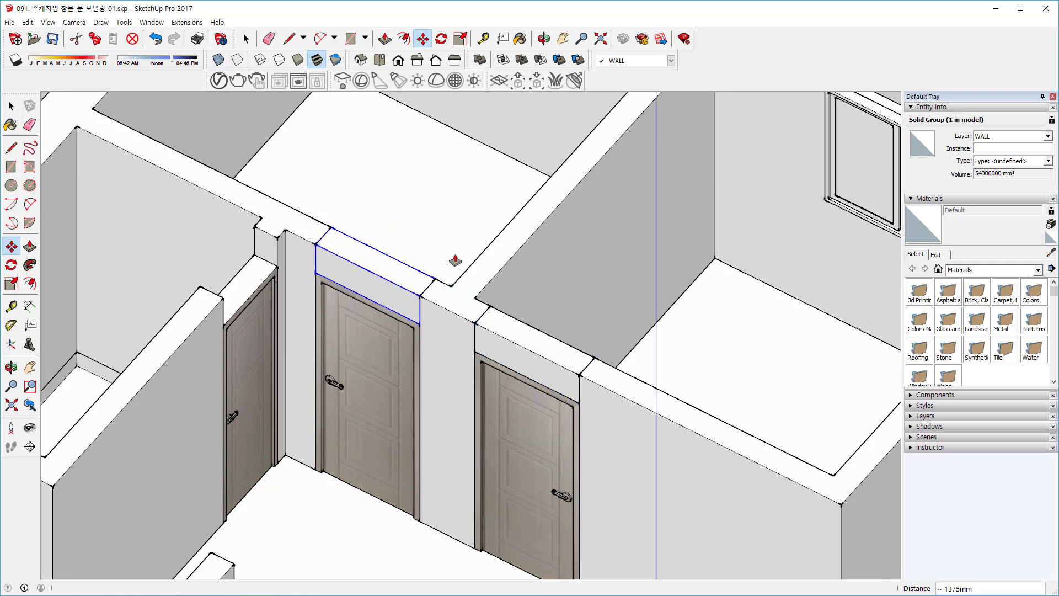
Copy the block to the wall corner by the perpendicular door and rotate it a quarter turn about that corner to cover the door gap.
left_click(435, 282)
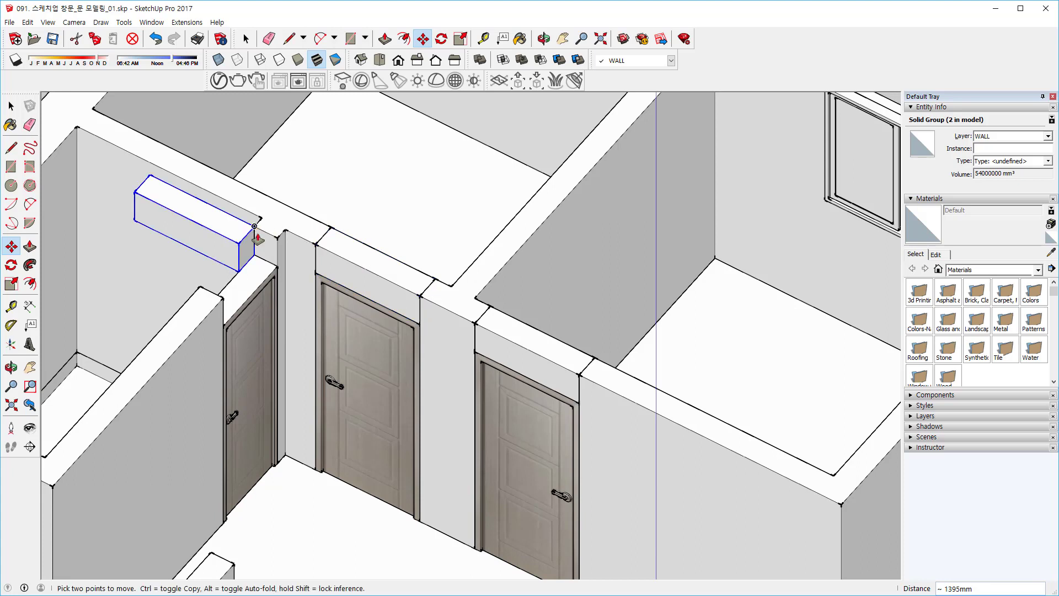
left_click(255, 226)
left_click(11, 265)
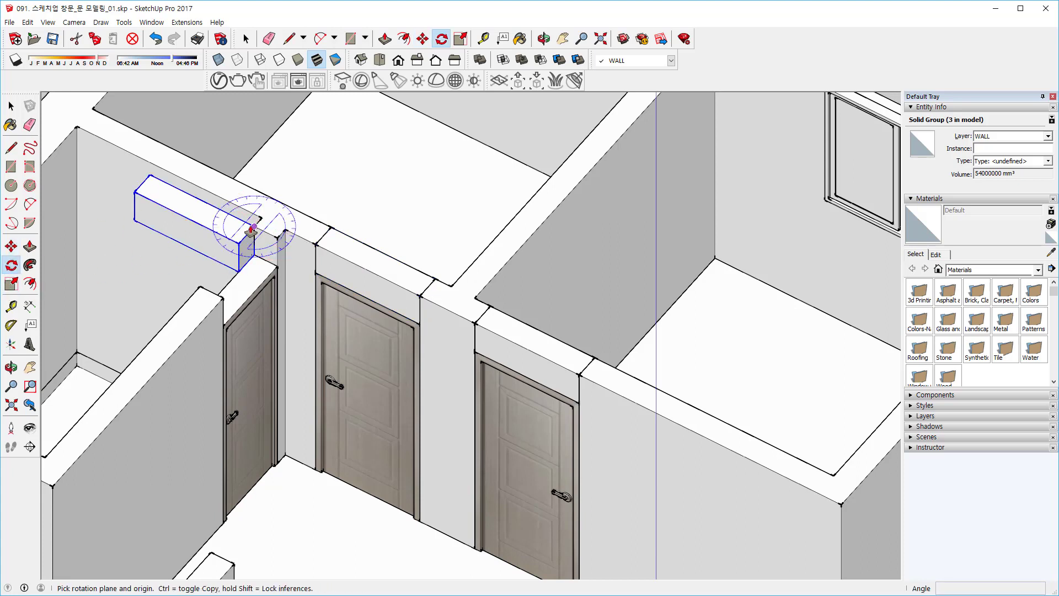
left_click(254, 226)
left_click(150, 176)
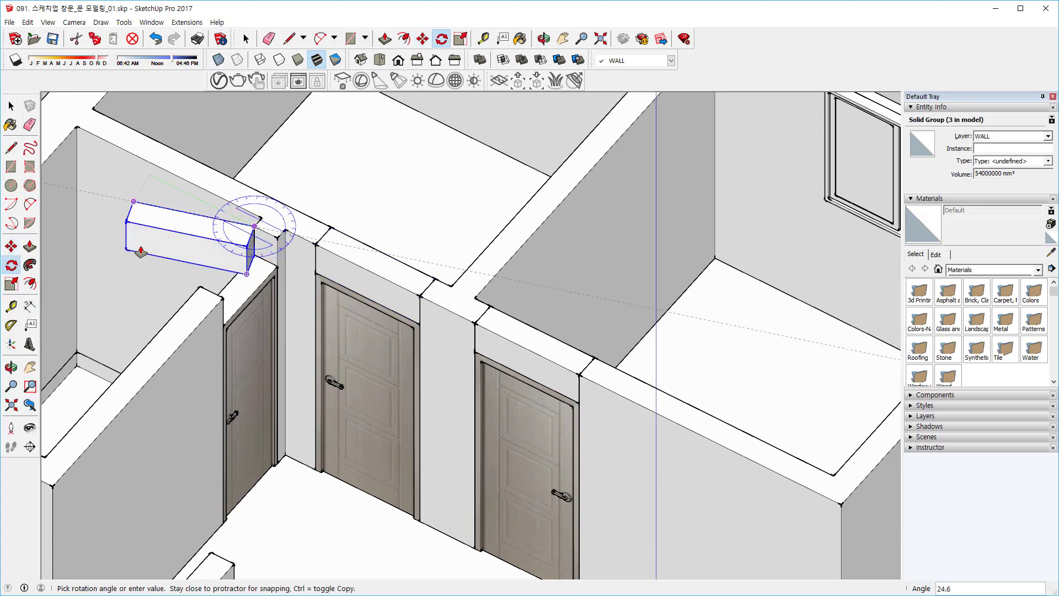
left_click(170, 321)
Copy the rotated block into the gap above the door in the outer wall, aligning it with the outer wall corner.
middle_click_drag(300, 283, 377, 212)
middle_click_drag(420, 171, 624, 266)
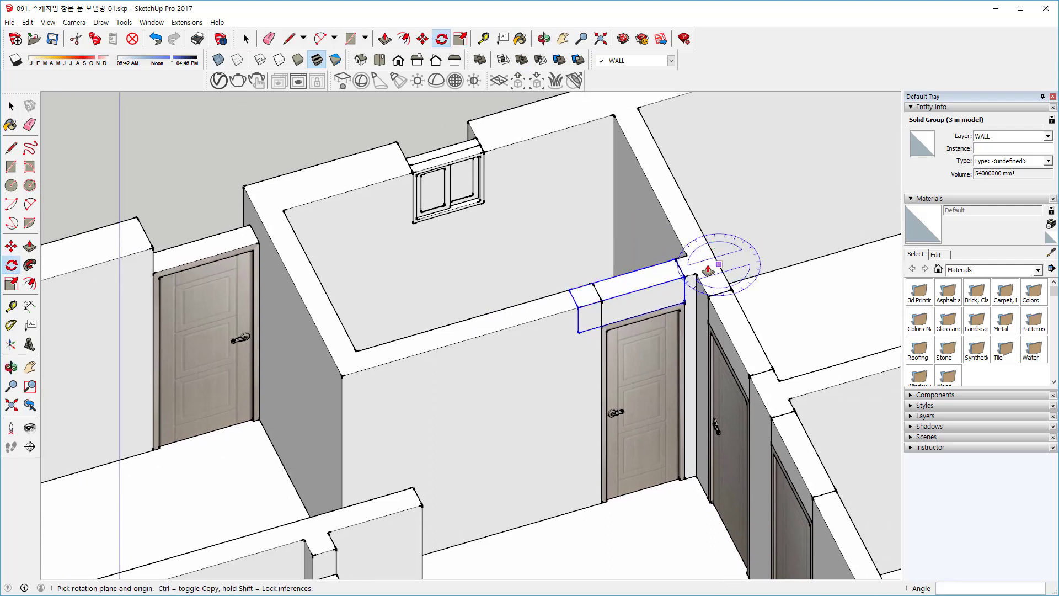
key("m")
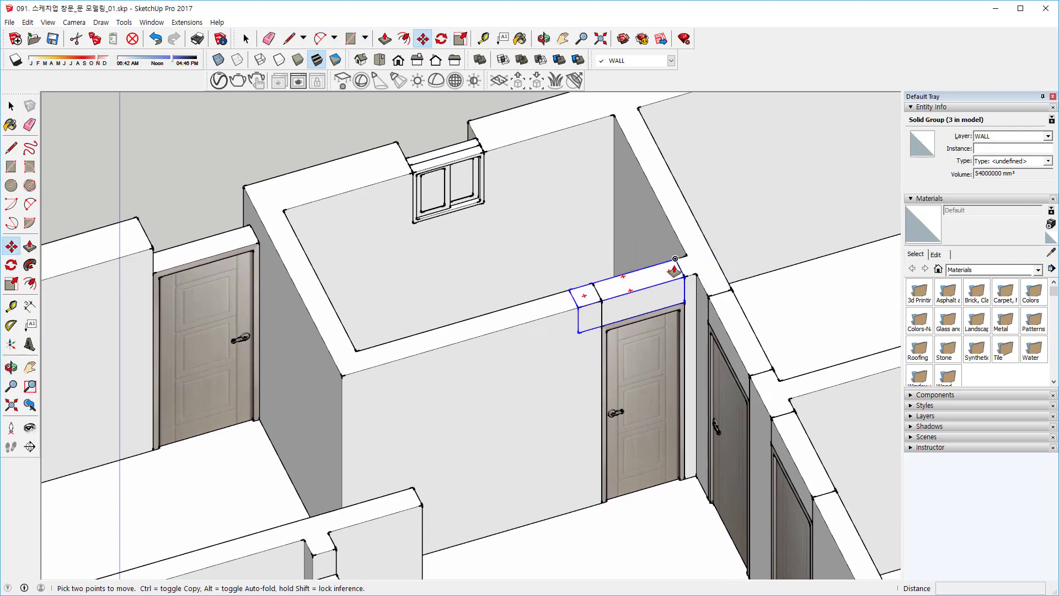
left_click(675, 259)
key("ctrl")
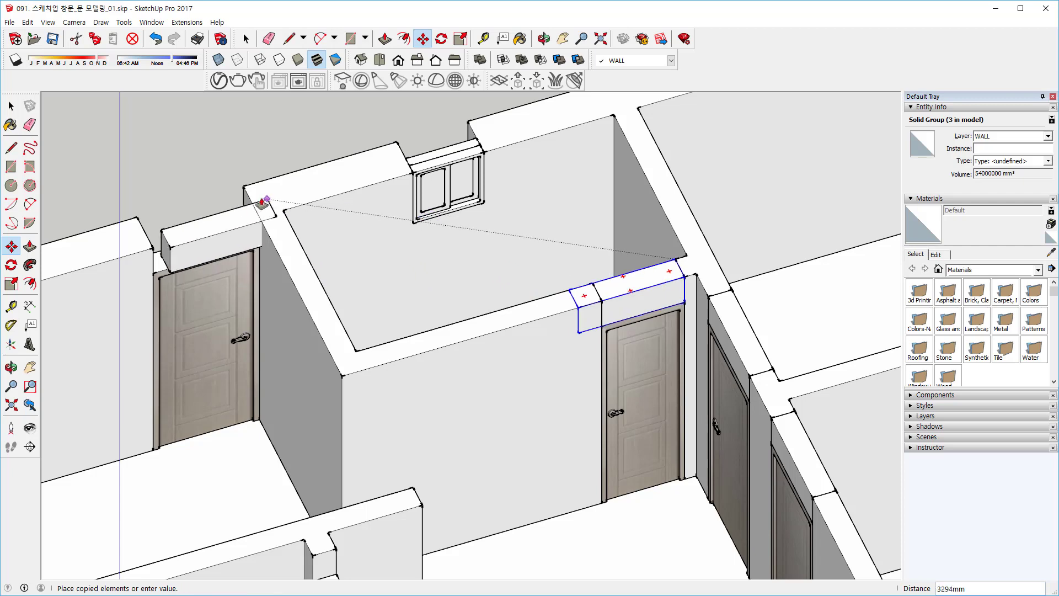
left_click(245, 190)
Pull the inner face of the block above the outer-wall door out 150 mm to the wall's full thickness.
middle_click_drag(245, 191, 220, 226)
scroll(366, 236, "up", 5)
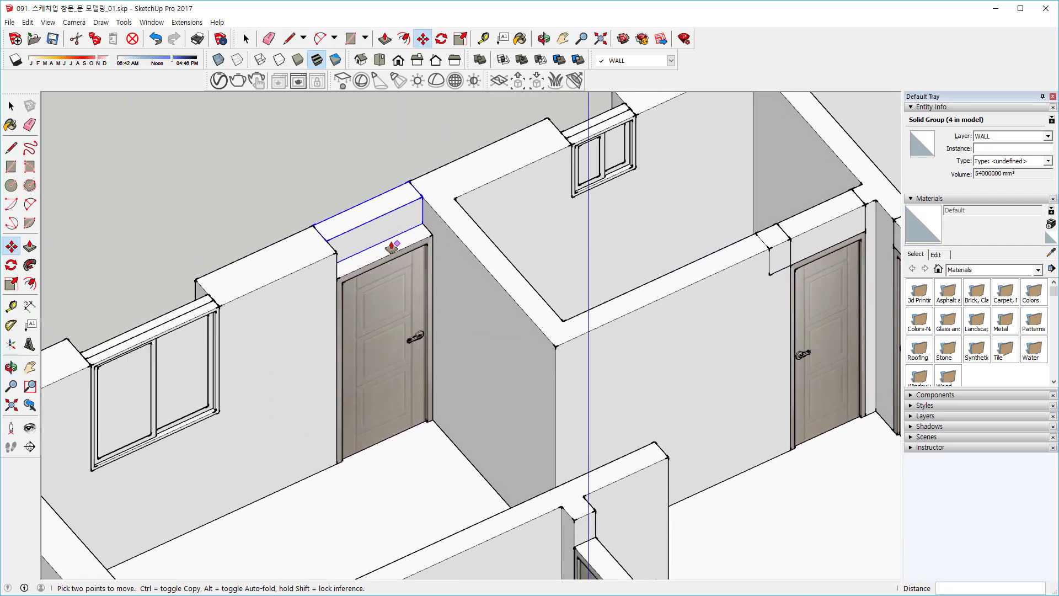
scroll(386, 221, "up", 2)
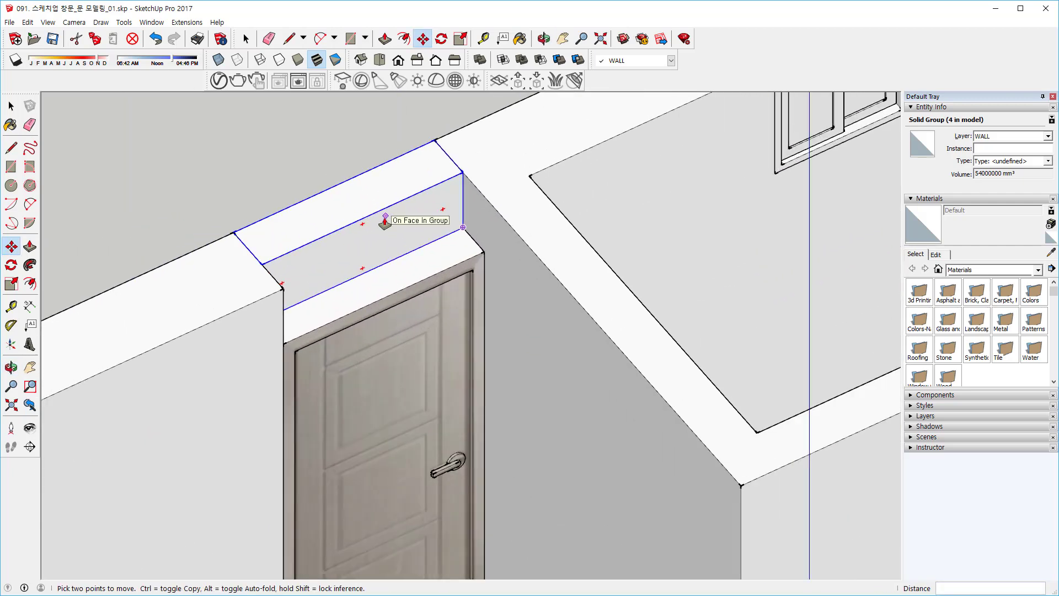
middle_click_drag(384, 221, 362, 228)
scroll(414, 206, "up", 1)
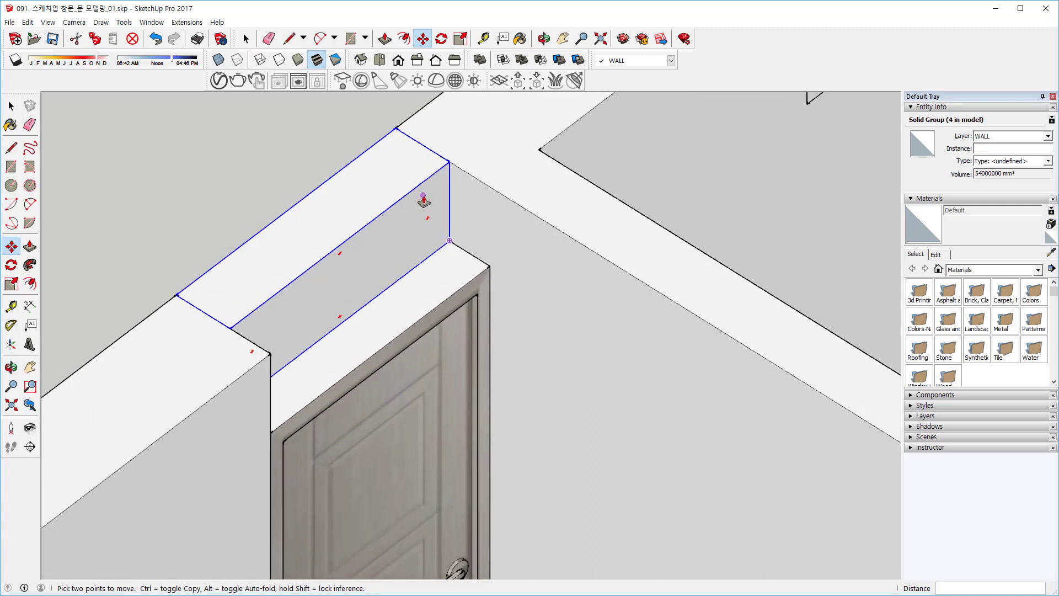
key("space")
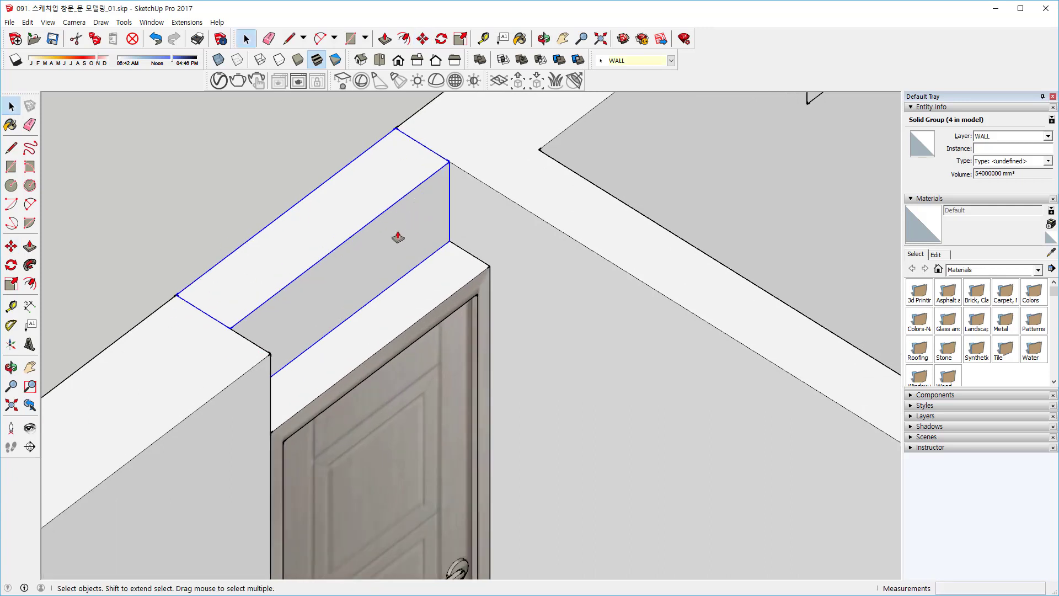
double_click(398, 237)
key("p")
left_click(405, 247)
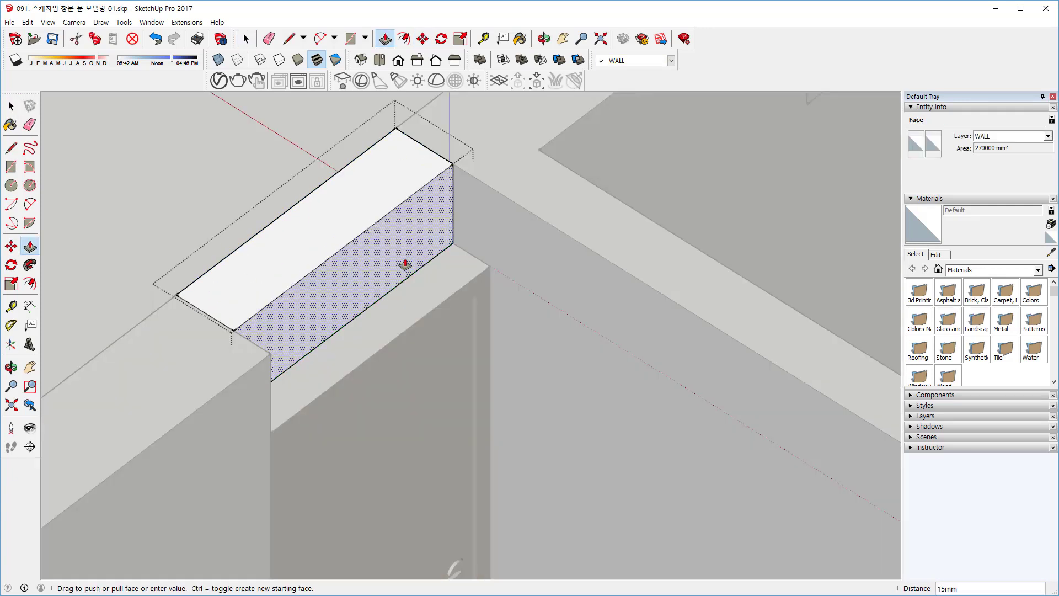
left_click(213, 451)
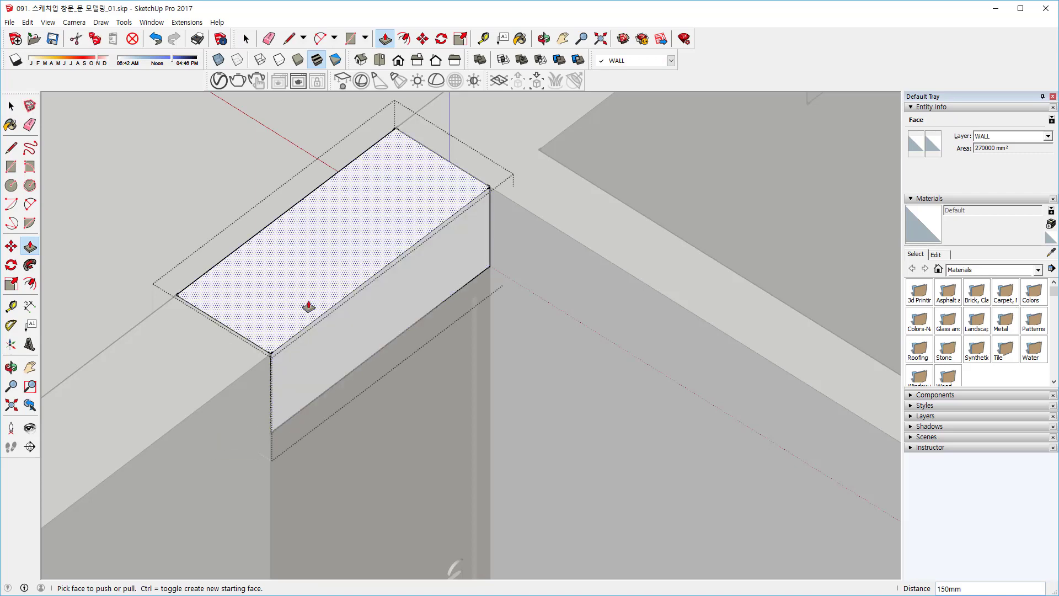
scroll(267, 256, "down", 3)
scroll(217, 226, "up", 5)
key("space")
Copy the block above the bedroom door about 3900 mm along the red axis into the gap above the door on the opposite side of the hall.
scroll(303, 180, "down", 3)
scroll(553, 267, "down", 2)
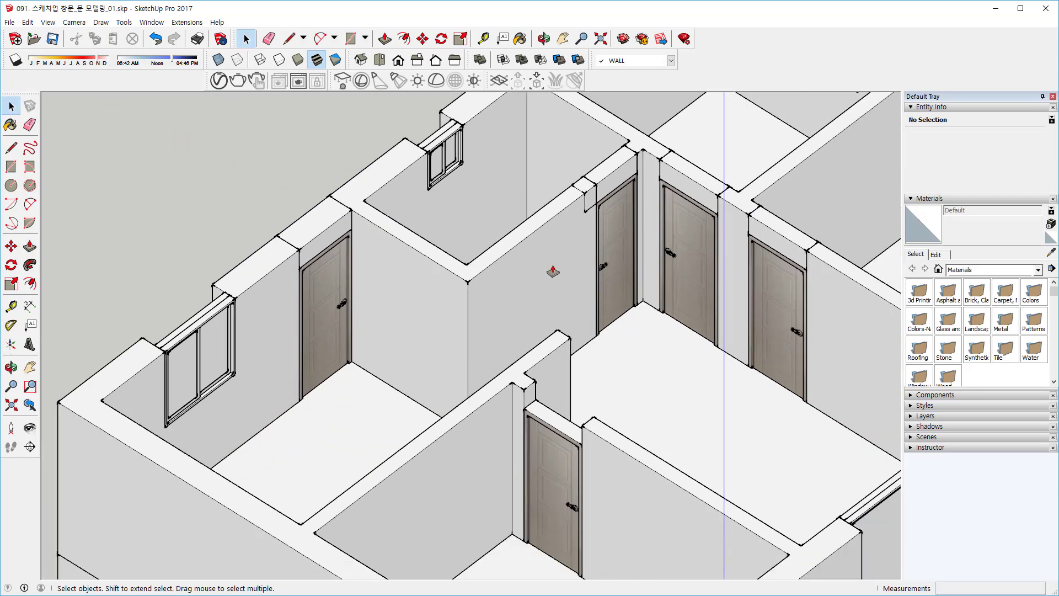
scroll(502, 270, "up", 1)
left_click(682, 264)
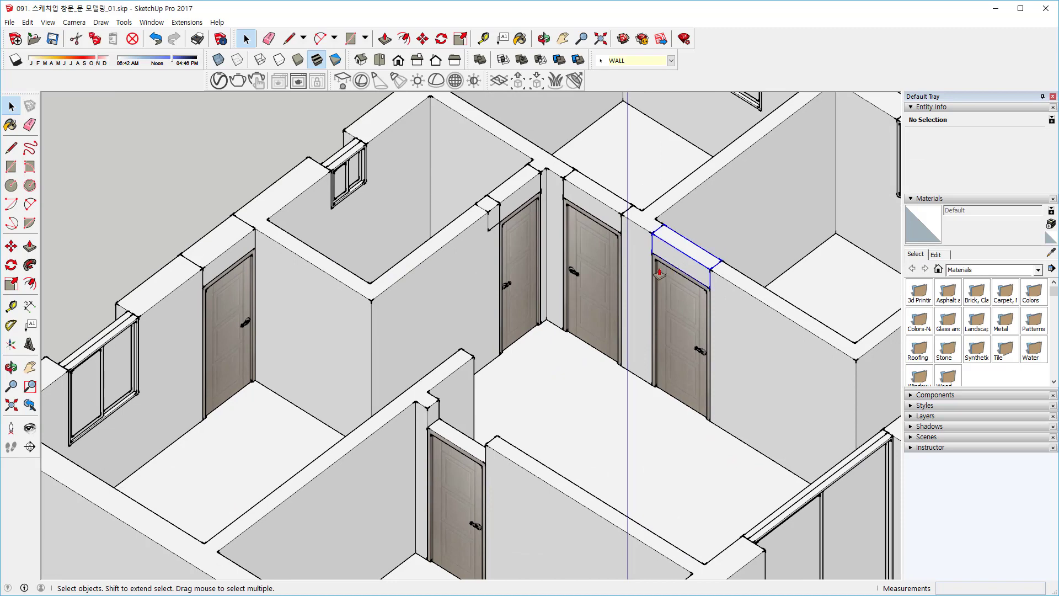
key("m")
key("ctrl")
left_click(696, 273)
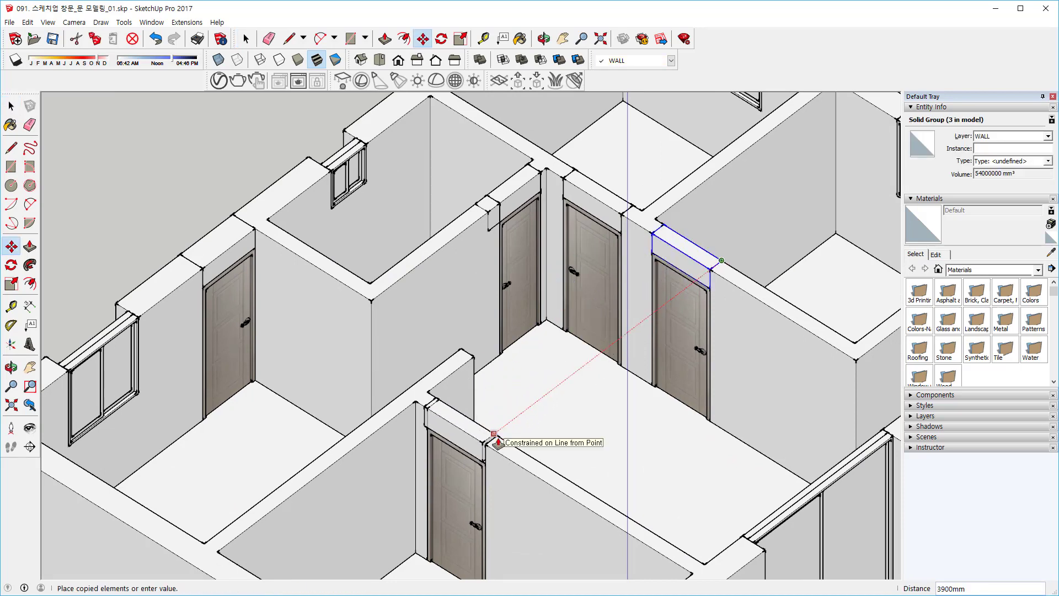
scroll(497, 440, "up", 8)
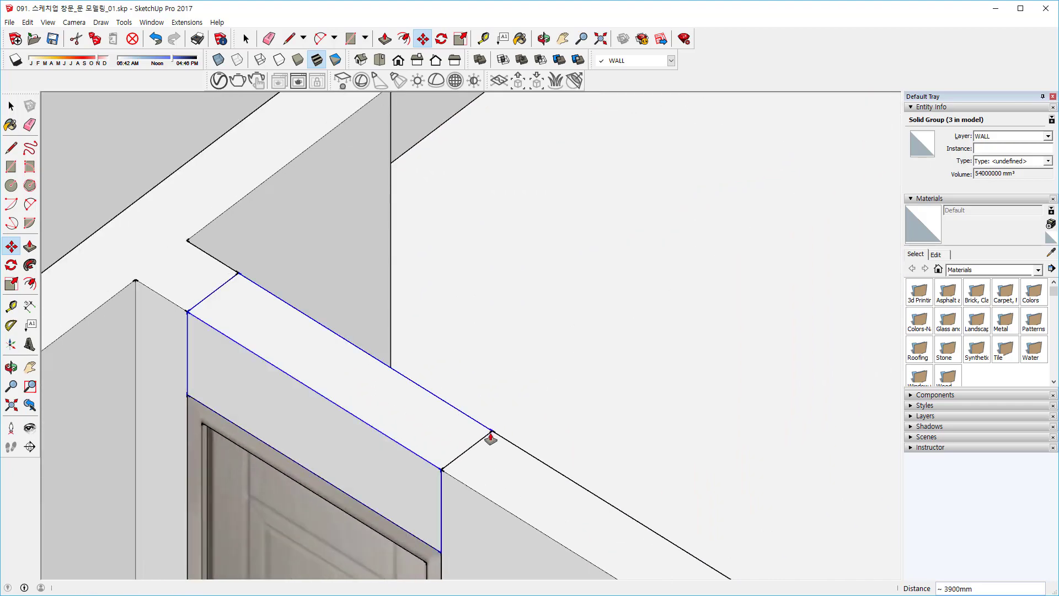
left_click(491, 438)
Union the house's wall solid with the blocks above the interior doors into one solid, and clear the selection.
scroll(508, 331, "down", 10)
middle_click_drag(530, 314, 593, 279)
key("space")
left_click(433, 158)
middle_click_drag(563, 189, 513, 196)
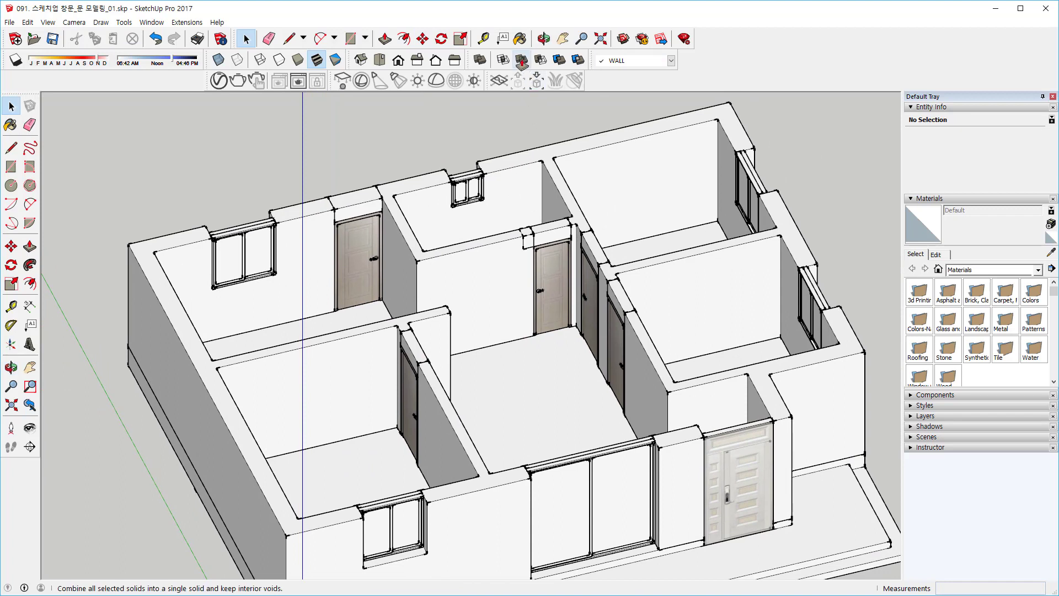
left_click(586, 170)
left_click(567, 228)
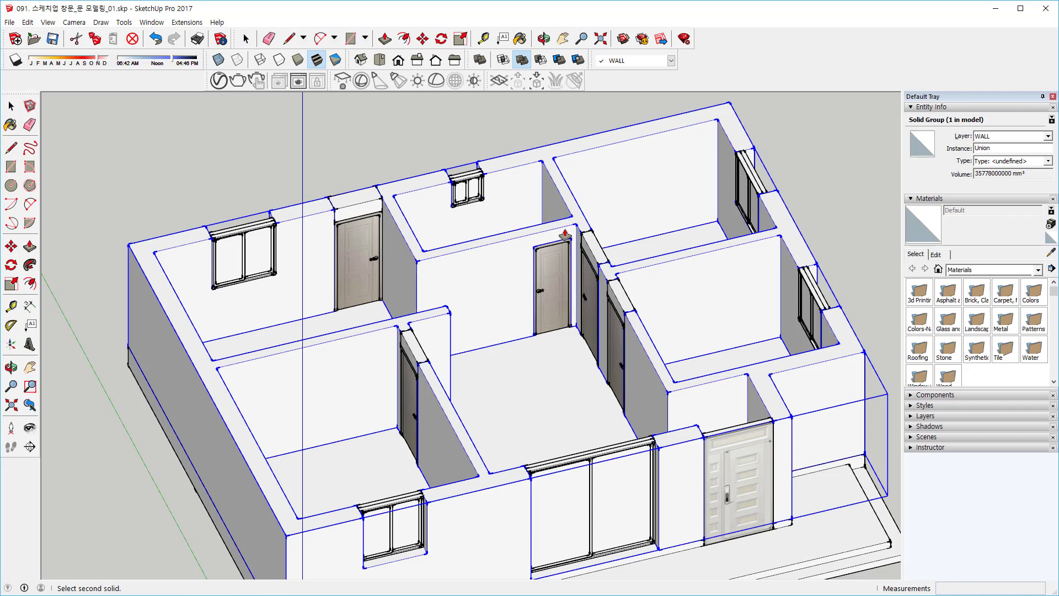
left_click(627, 292)
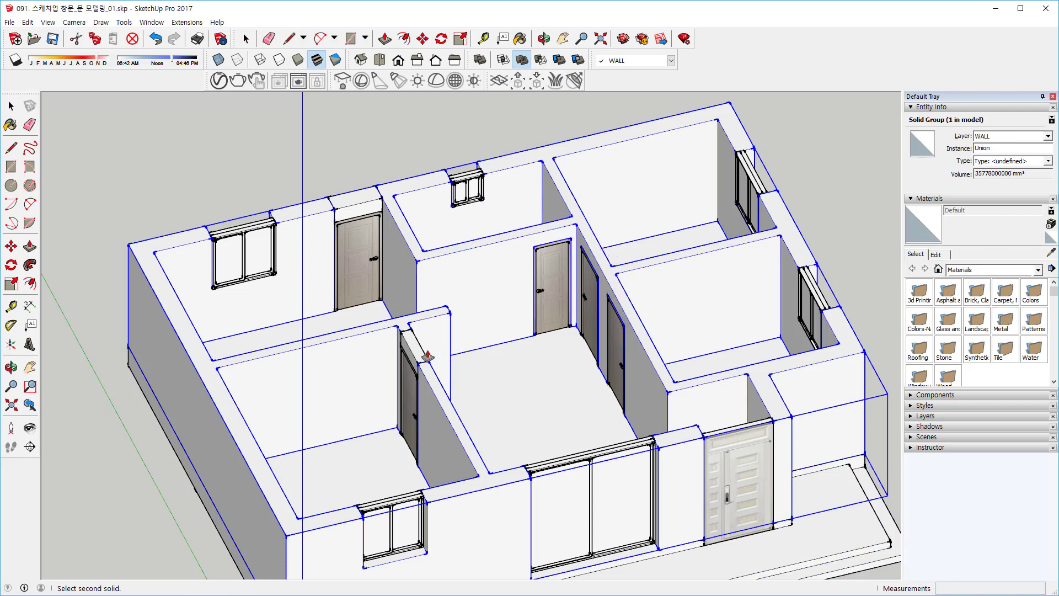
left_click(365, 207)
middle_click_drag(599, 269, 259, 223)
key("space")
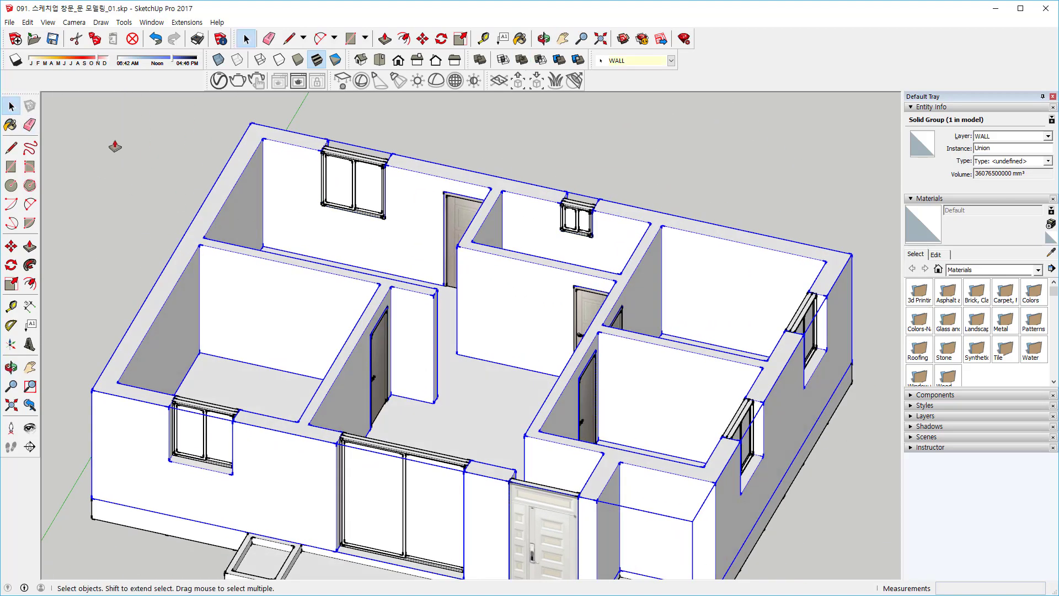
left_click(147, 155)
Unhide all hidden geometry to bring back the gable walls and roof.
scroll(287, 188, "down", 5)
middle_click_drag(368, 239, 276, 169)
scroll(276, 169, "up", 2)
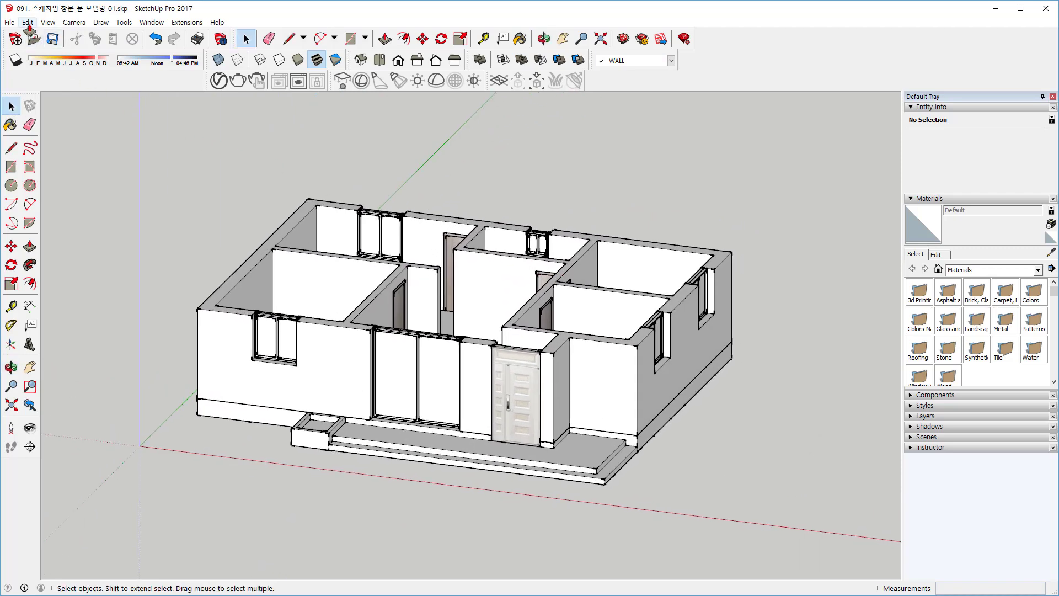
left_click(27, 22)
mouse_move(87, 182)
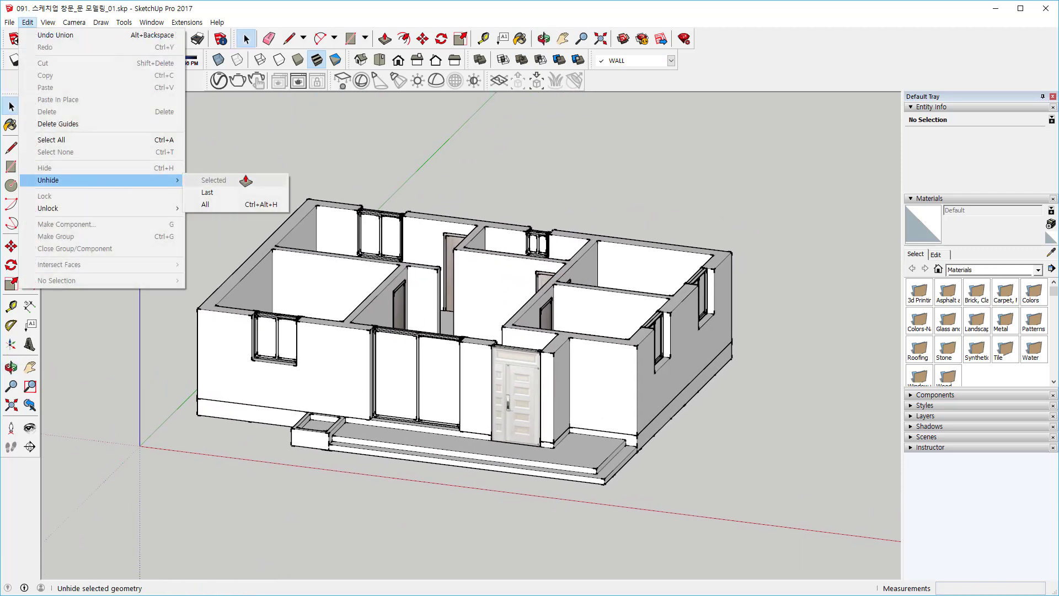
left_click(243, 203)
Switch the camera from parallel projection to perspective and turn on shadows for a front view of the house.
middle_click_drag(508, 330, 532, 237)
left_click(66, 23)
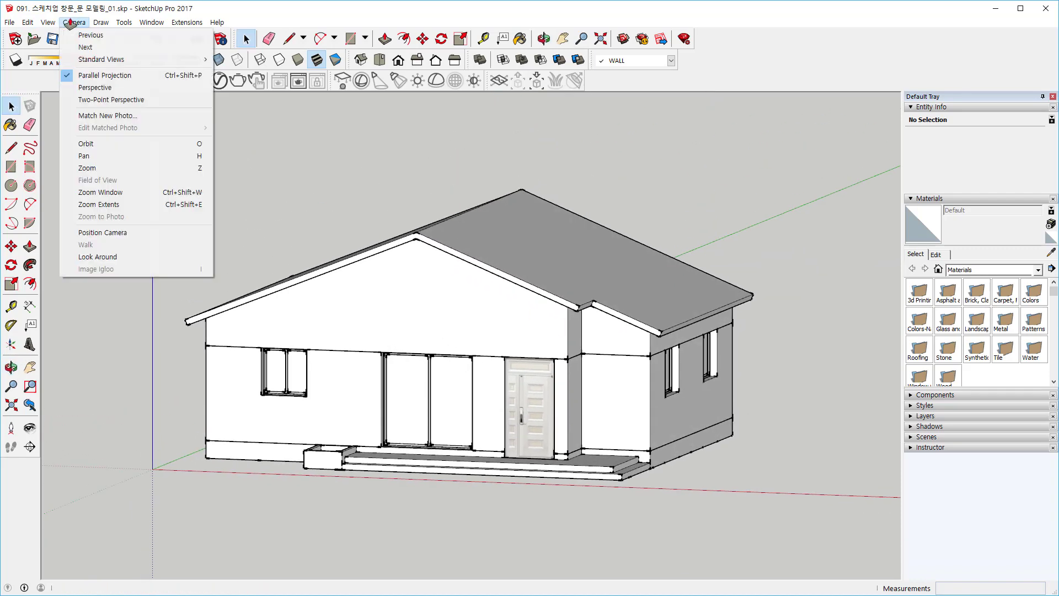
left_click(105, 89)
middle_click_drag(308, 182, 88, 142)
left_click(16, 59)
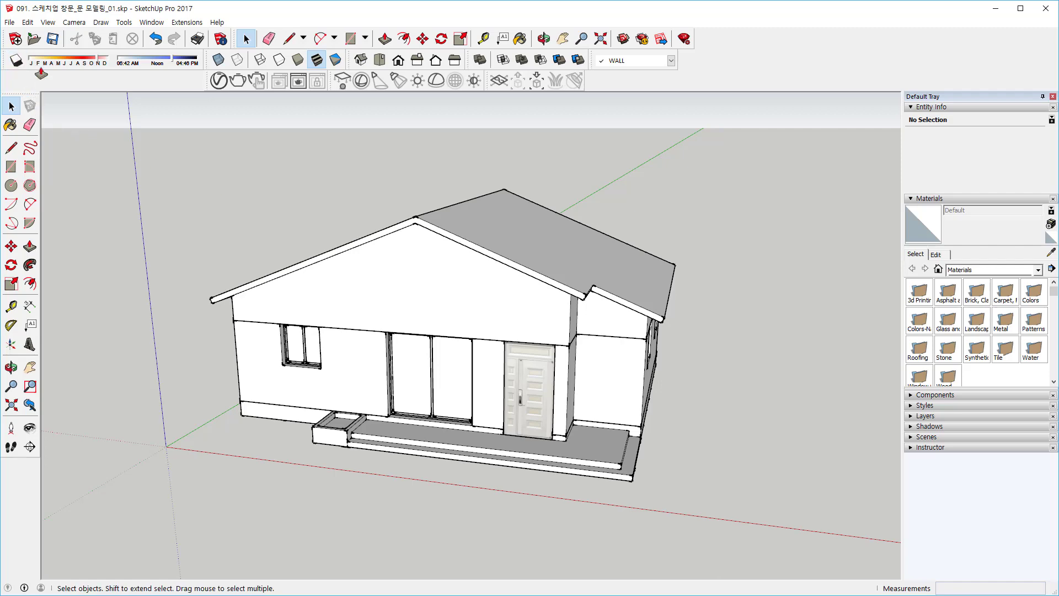
middle_click_drag(490, 219, 580, 288)
scroll(580, 288, "up", 2)
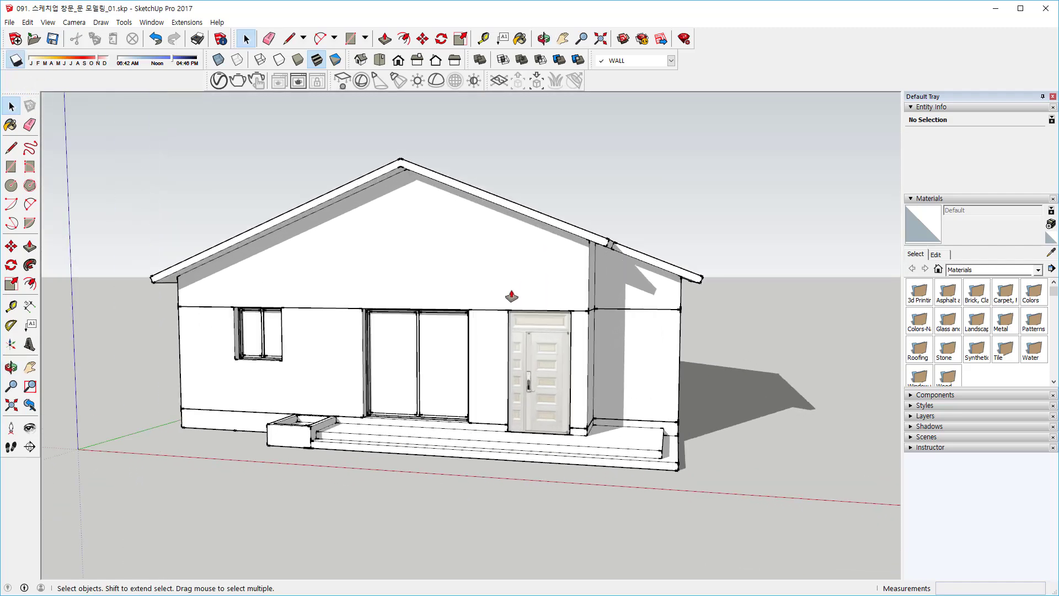
middle_click_drag(513, 293, 623, 237)
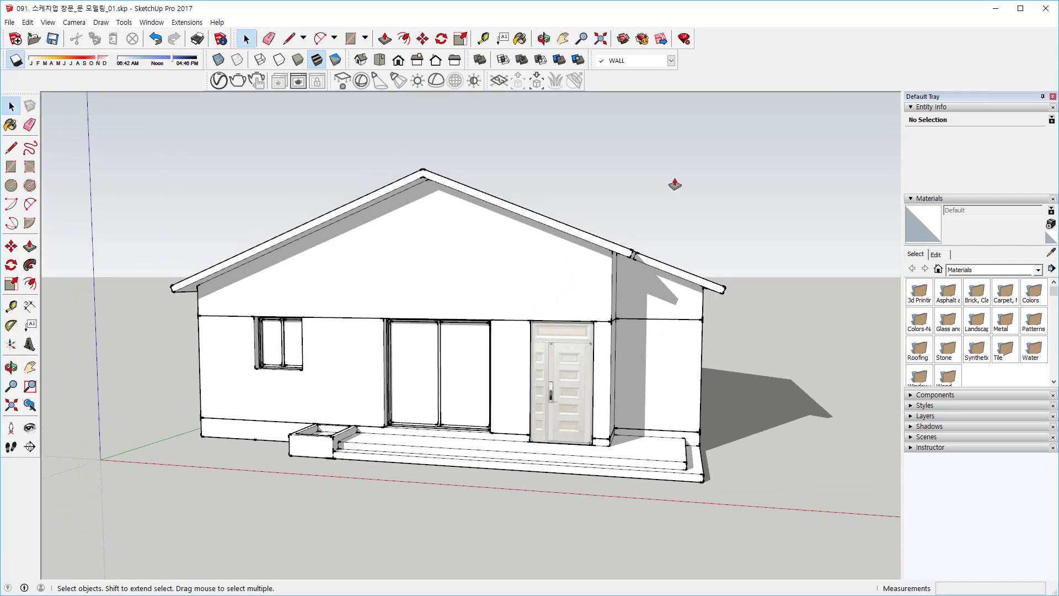